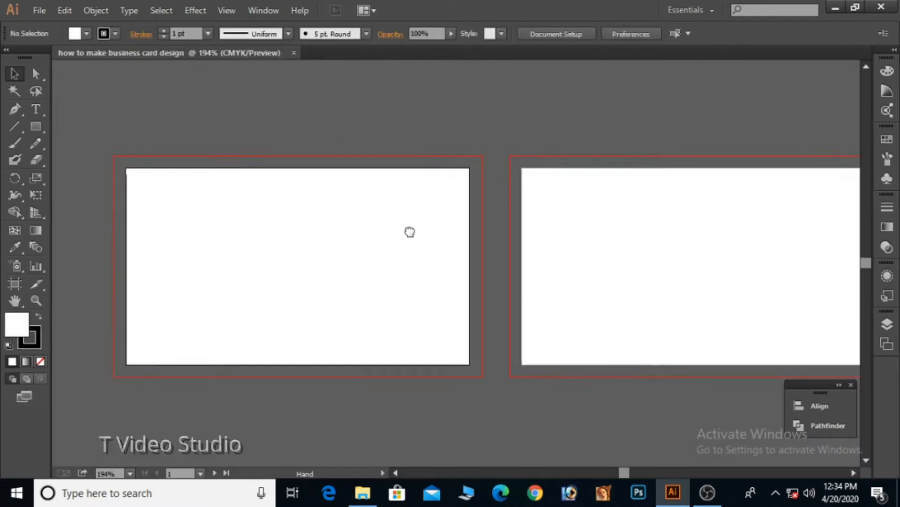
Draw a white rectangle covering the first artboard out to its bleed line and copy it onto the second artboard.
key("m")
left_click_drag(205, 102, 574, 323)
left_click(15, 74)
left_click(225, 89)
left_click_drag(356, 117, 693, 177)
left_click(530, 392)
Draw a small rectangle in the upper part of the first card, starting at its left bleed edge.
key("ctrl+space")
left_click(339, 180, "ctrl")
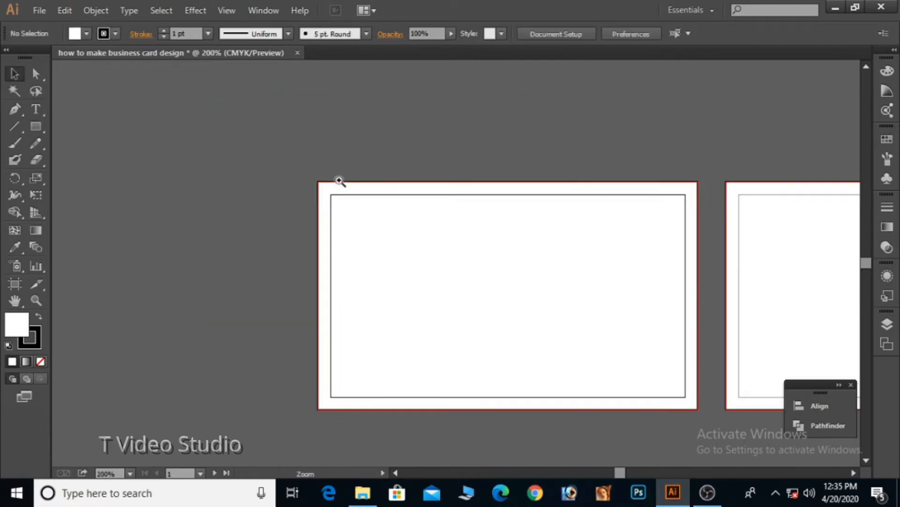
left_click_drag(500, 261, 355, 168)
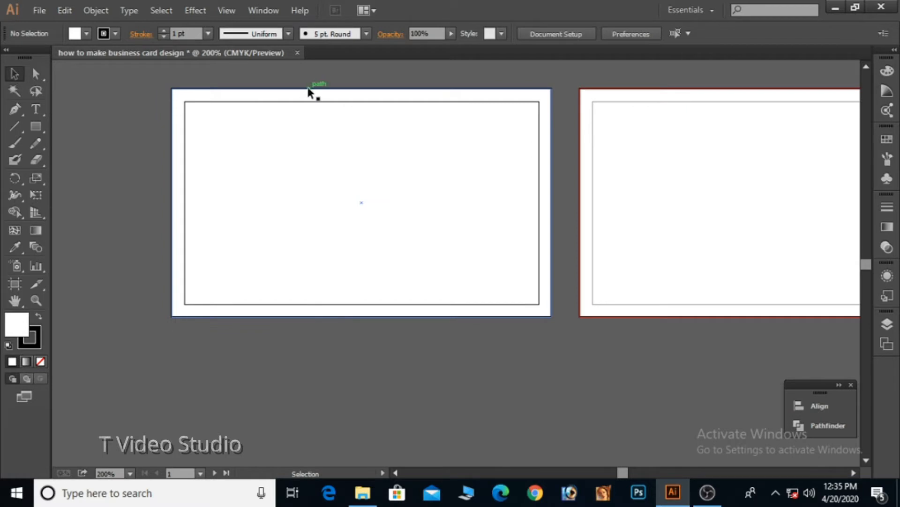
left_click(40, 126)
left_click_drag(184, 145, 230, 182)
left_click(14, 74)
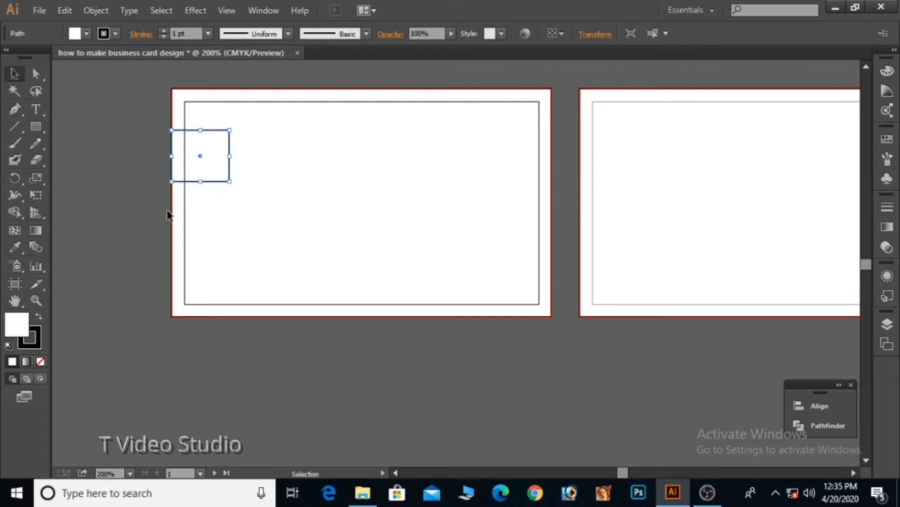
Remove the small rectangle's stroke and fill it with the bright cyan-blue swatch.
left_click(37, 334)
left_click(41, 361)
left_click(16, 323)
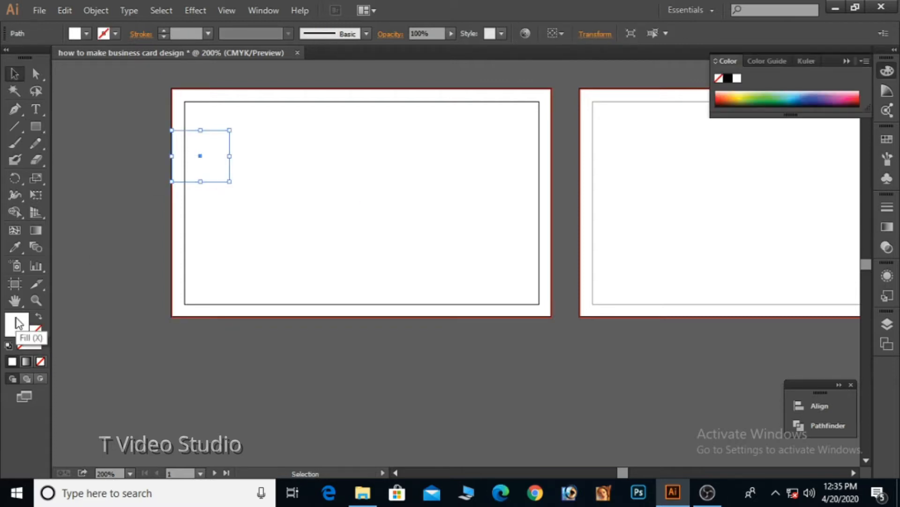
left_click(813, 96)
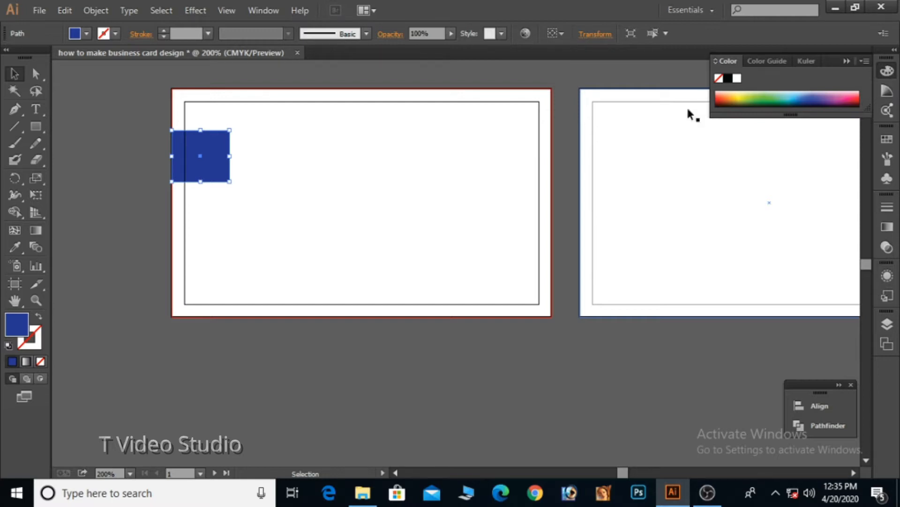
left_click(86, 33)
left_click(99, 68)
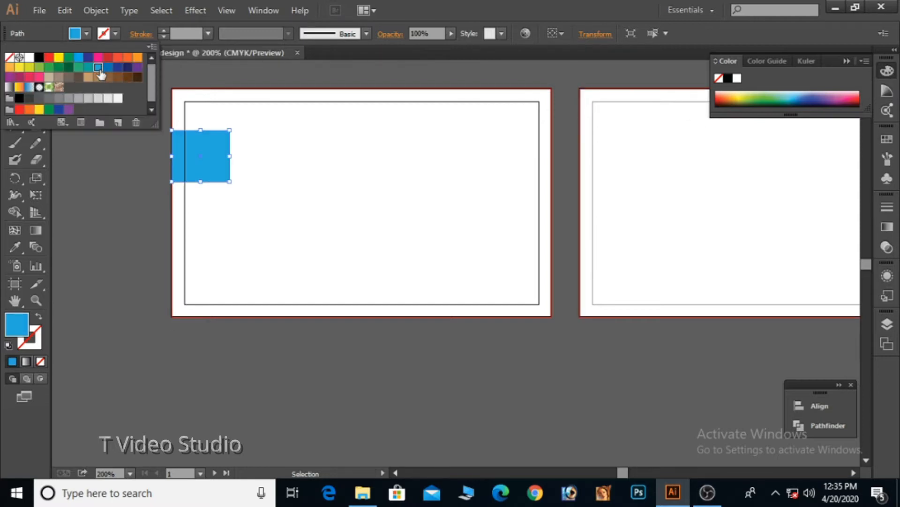
left_click(108, 68)
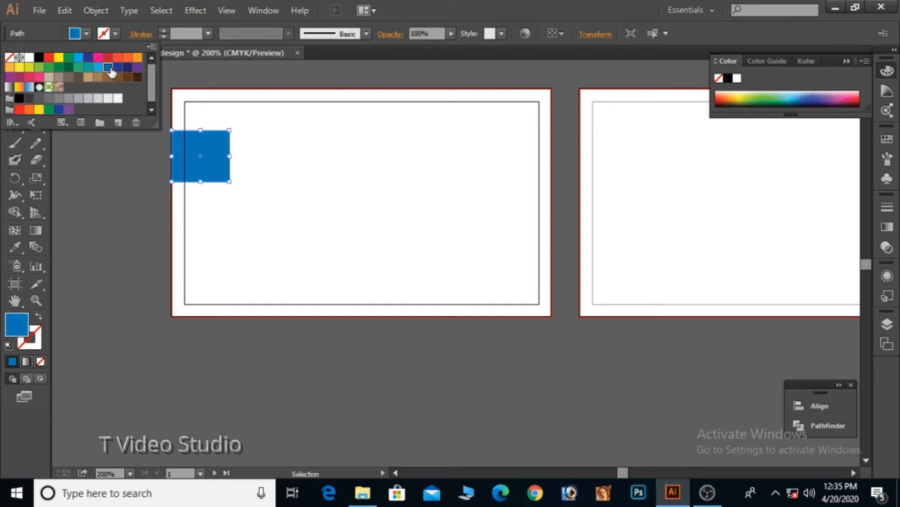
left_click(79, 57)
left_click(133, 207)
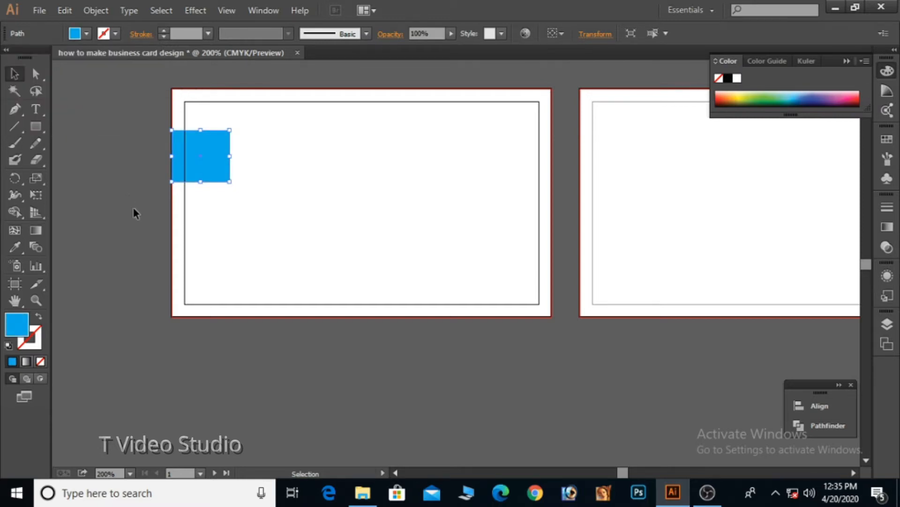
left_click(154, 211)
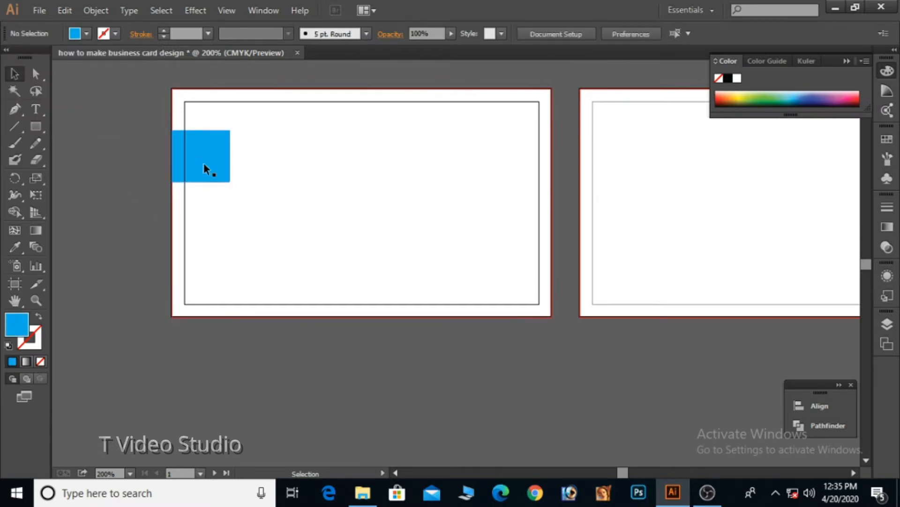
Lock the large white background rectangle on the first card.
left_click(264, 116)
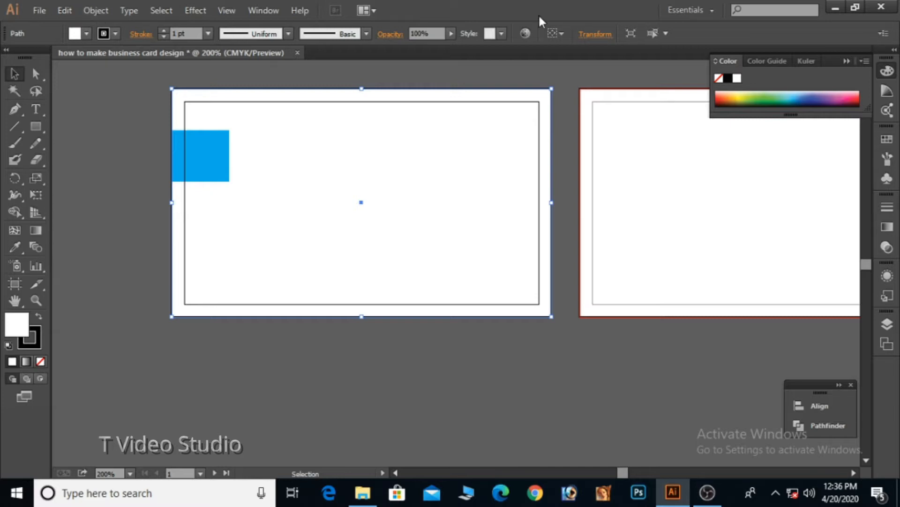
left_click(93, 10)
mouse_move(175, 96)
left_click(335, 92)
Duplicate the blue rectangle across the card to build a continuous four-segment band reaching the right bleed edge.
left_click(225, 151)
left_click_drag(219, 158, 553, 155, "alt")
left_click_drag(258, 117, 342, 229)
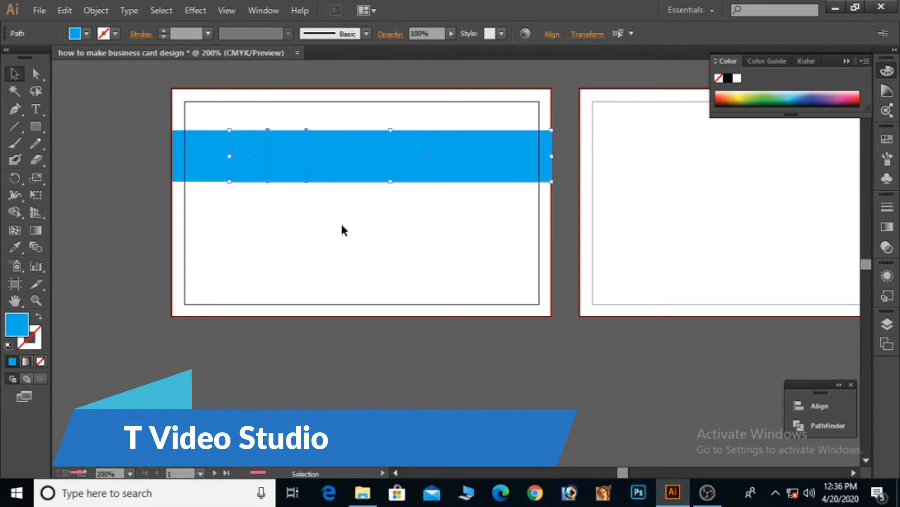
Move the anchor points of the band's inner divisions right so the two narrow segments sit near the card's centre.
left_click(35, 74)
left_click_drag(218, 111, 375, 243)
key("shift+Right")
key("shift+Right")
key("shift+Right")
key("shift+Right")
key("shift+Right")
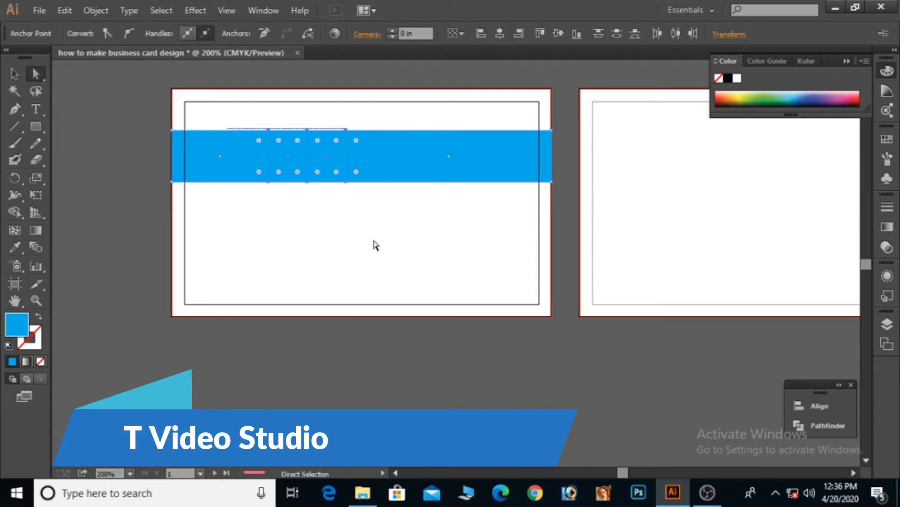
key("shift+Right")
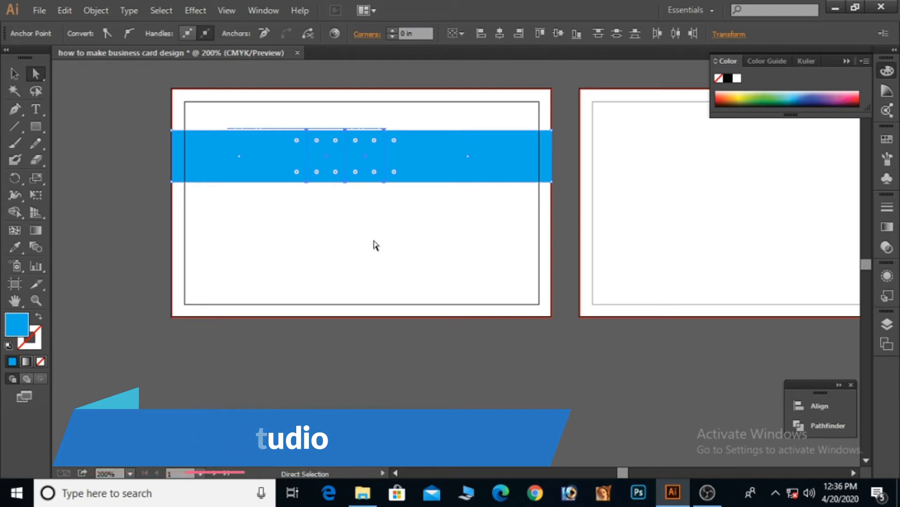
left_click(14, 73)
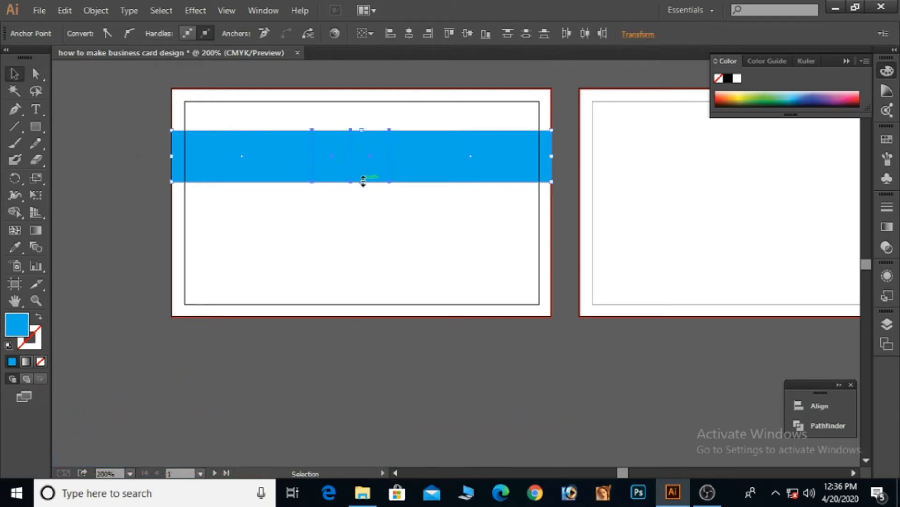
Reduce the height of the blue band and nudge the whole band slightly down.
left_click_drag(363, 181, 362, 169)
left_click(368, 201, "ctrl")
left_click_drag(386, 235, 388, 249)
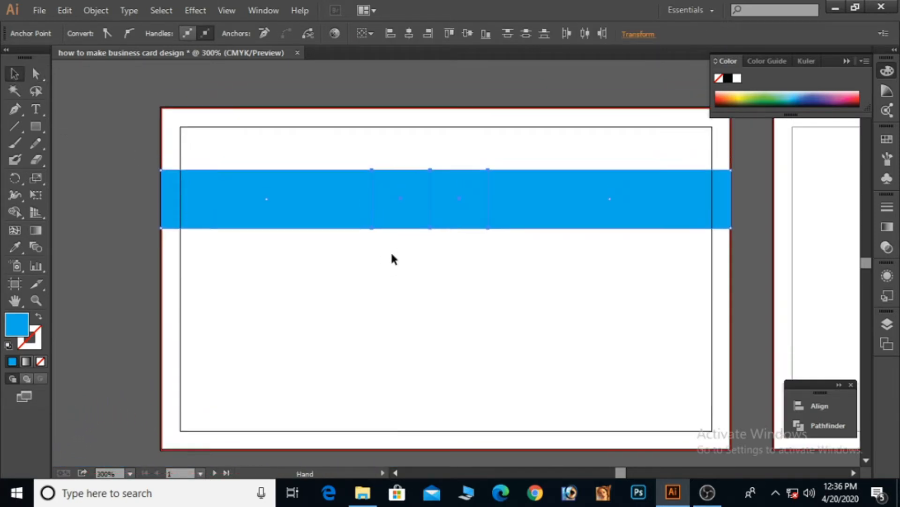
left_click_drag(345, 168, 510, 262)
key("Down")
key("Down")
key("Down")
key("Down")
key("Down")
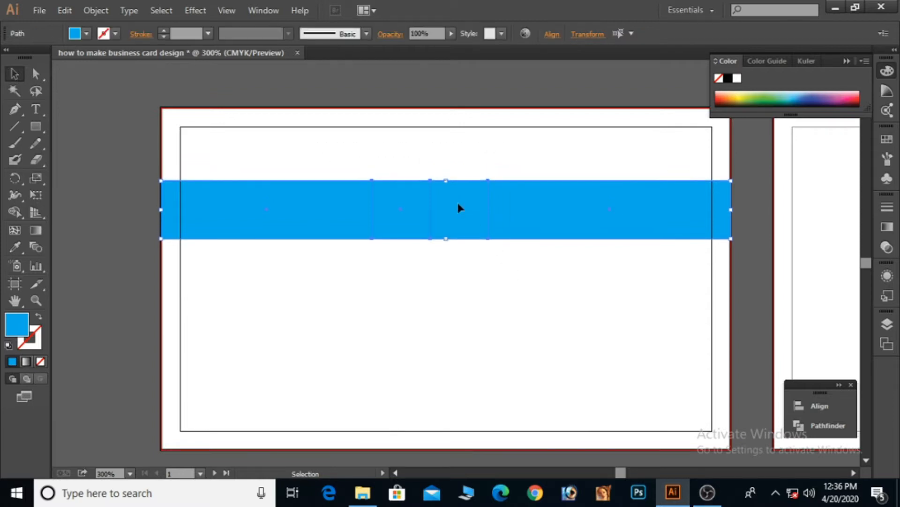
Place a copy of the whole blue band on the pasteboard above the first card.
left_click(372, 144)
left_click_drag(277, 145, 541, 271)
left_click_drag(460, 209, 479, 103)
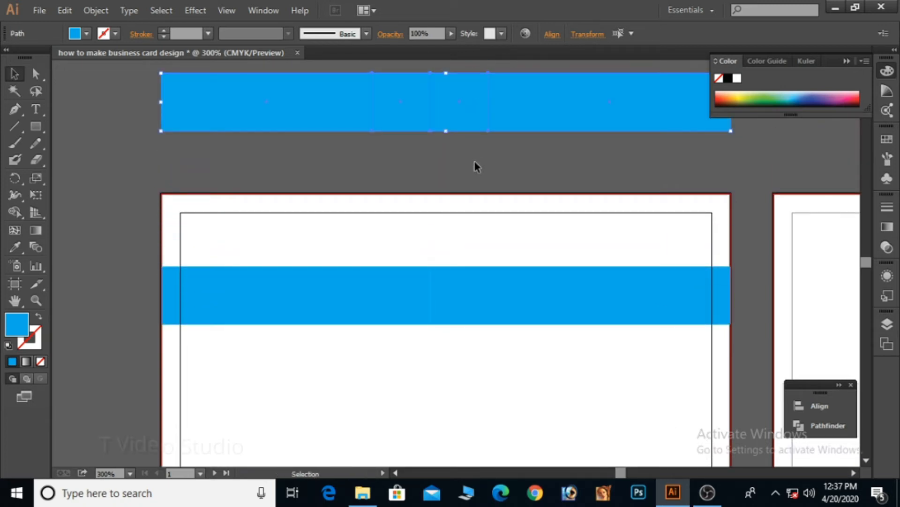
left_click(392, 171)
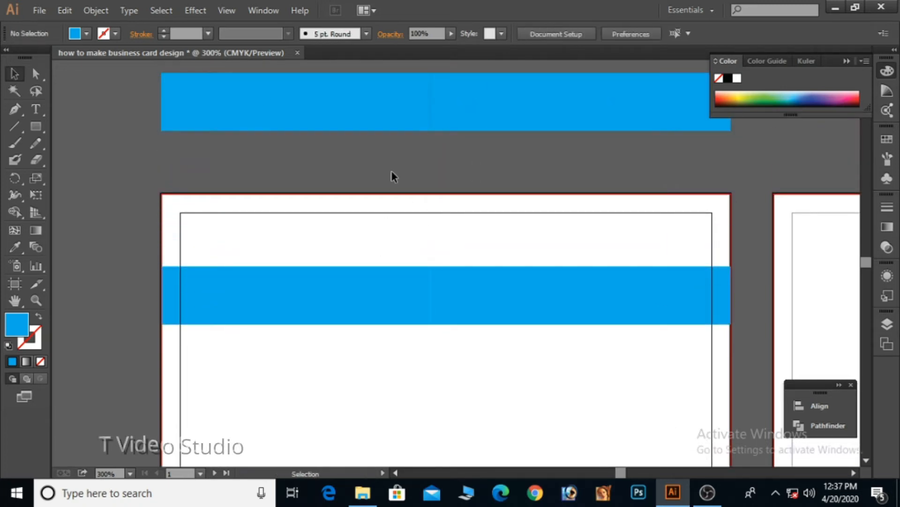
Raise the anchor points where the band's two narrow middle segments meet to form an upward-pointing chevron.
left_click(441, 294, "ctrl")
left_click(414, 283)
left_click(36, 73)
left_click_drag(414, 197, 443, 320)
key("Up")
key("Up")
key("Up")
key("Up")
key("Up")
key("Up")
key("Up")
key("Up")
key("Up")
key("Down")
key("Down")
key("Down")
key("Down")
key("Down")
key("Down")
key("Down")
key("Down")
key("Down")
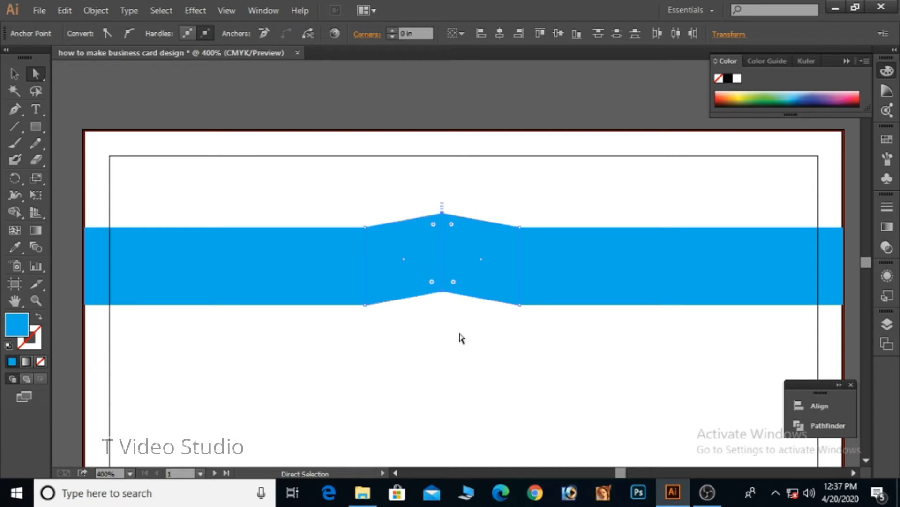
key("Up")
key("Up")
key("Up")
key("Up")
key("Up")
key("Up")
key("Up")
key("Up")
key("Up")
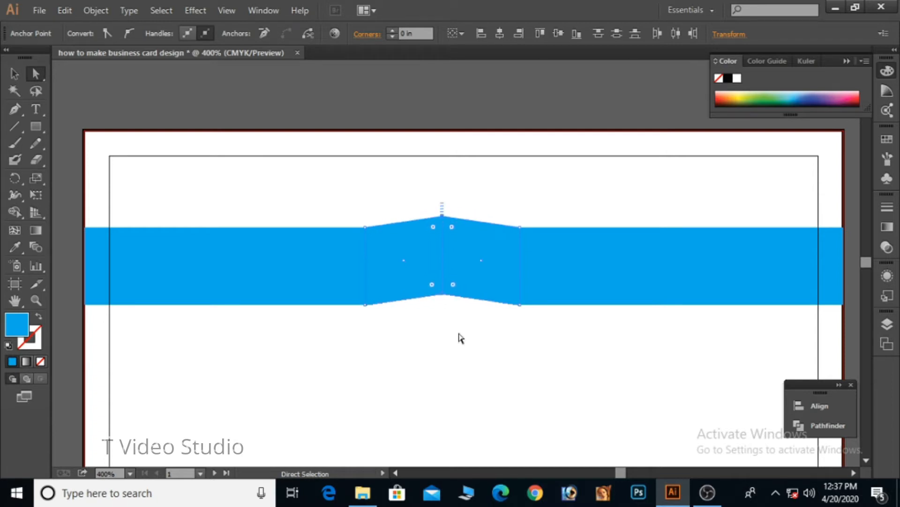
key("Up")
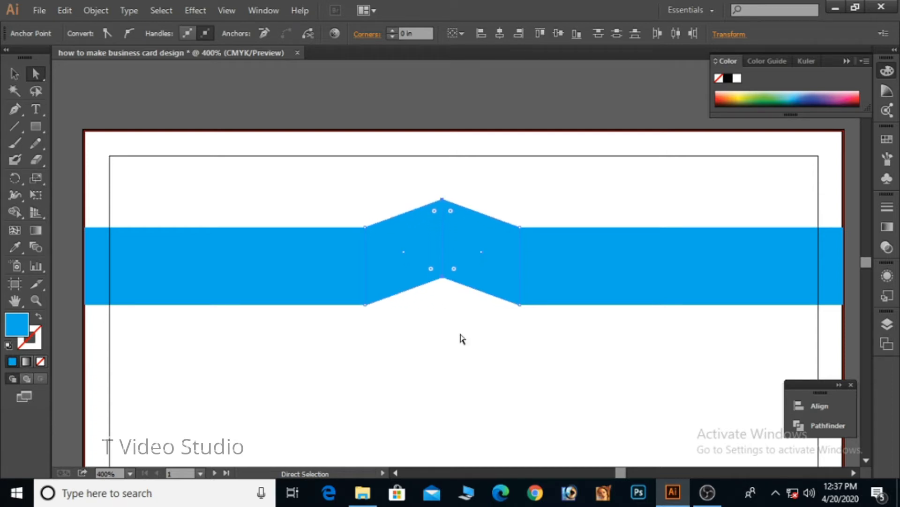
key("Up")
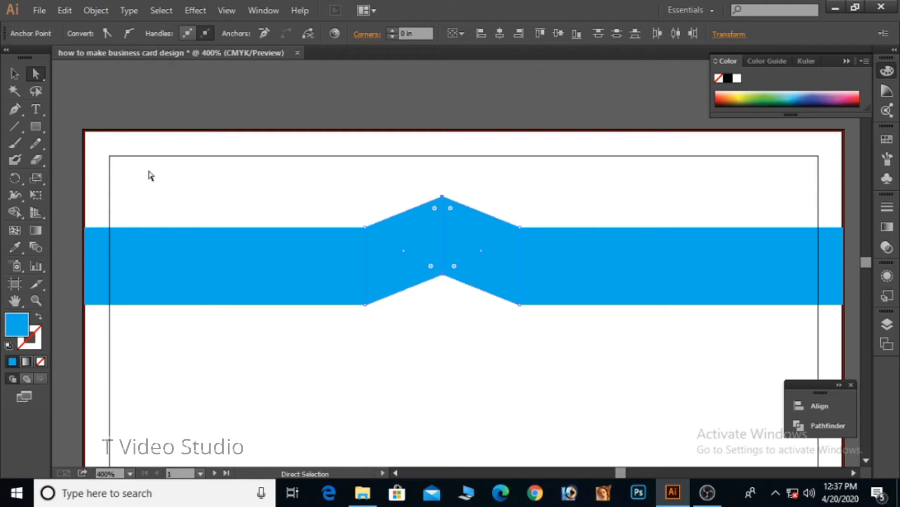
key("v")
left_click(283, 85)
Pull the inner edge of the right slanted segment slightly to the right to open a thin gap at the chevron's centre.
left_click(487, 239)
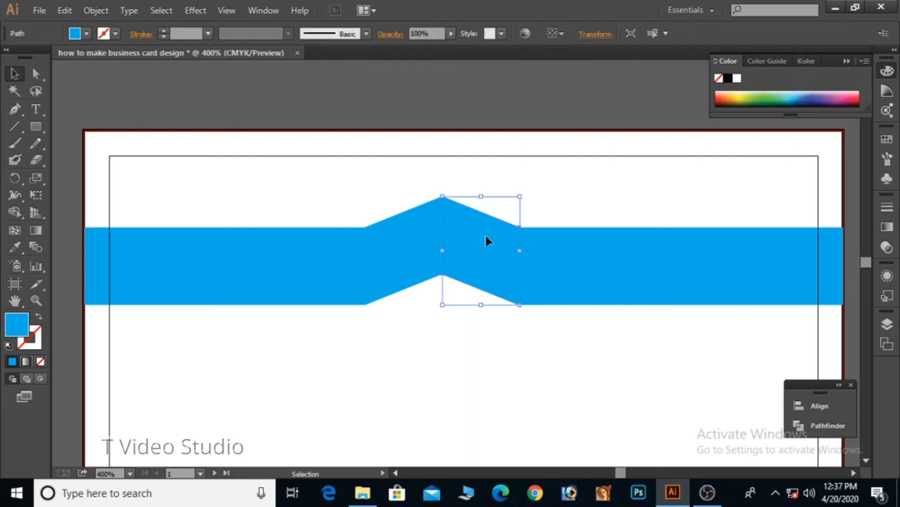
left_click_drag(403, 186, 420, 201)
left_click_drag(435, 283, 434, 282)
key("ctrl+space")
left_click_drag(425, 185, 490, 332)
key("space")
key("ctrl+space")
left_click_drag(326, 129, 469, 249)
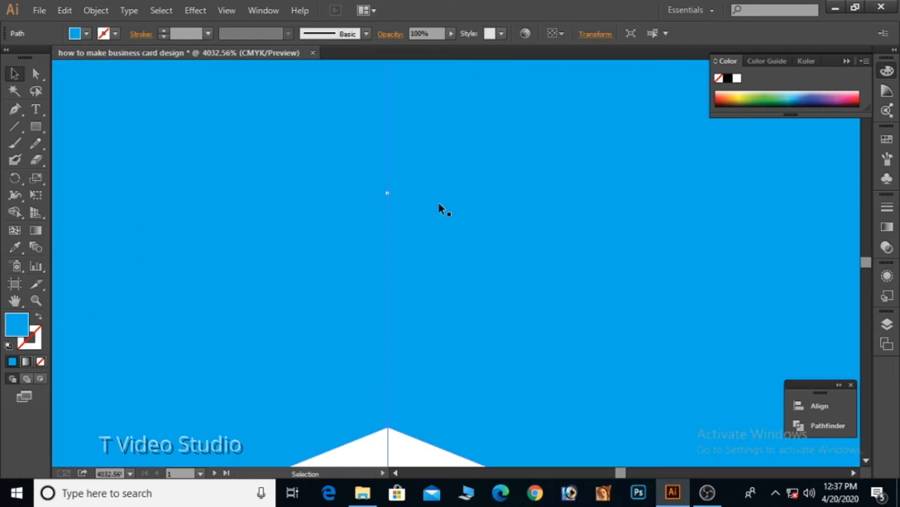
left_click_drag(387, 193, 392, 193)
left_click(424, 205)
key("ctrl+alt+space")
left_click(401, 208)
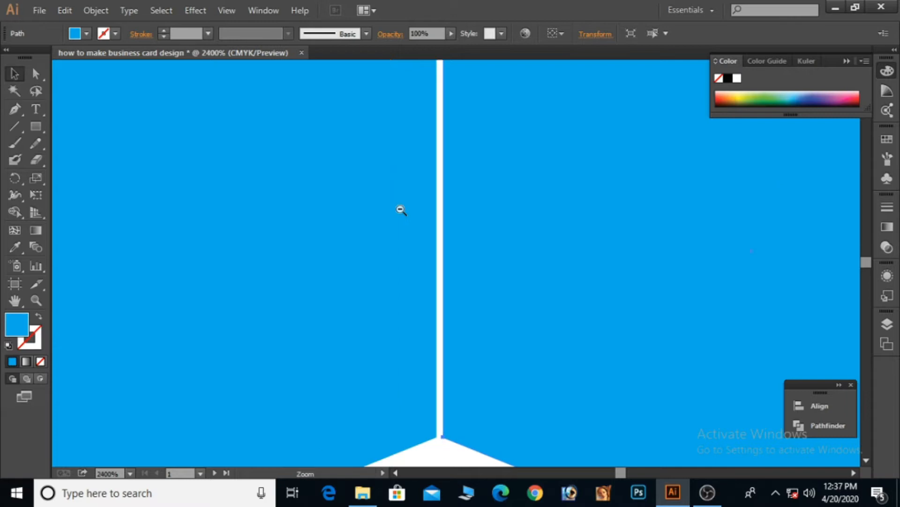
left_click(404, 210)
left_click(404, 211)
left_click(404, 211)
left_click(525, 284)
left_click(495, 132)
Pull the inner edge of the left slanted segment slightly to the left to widen the gap at the chevron's centre.
key("ctrl+alt+space")
left_click(510, 264)
left_click(504, 263)
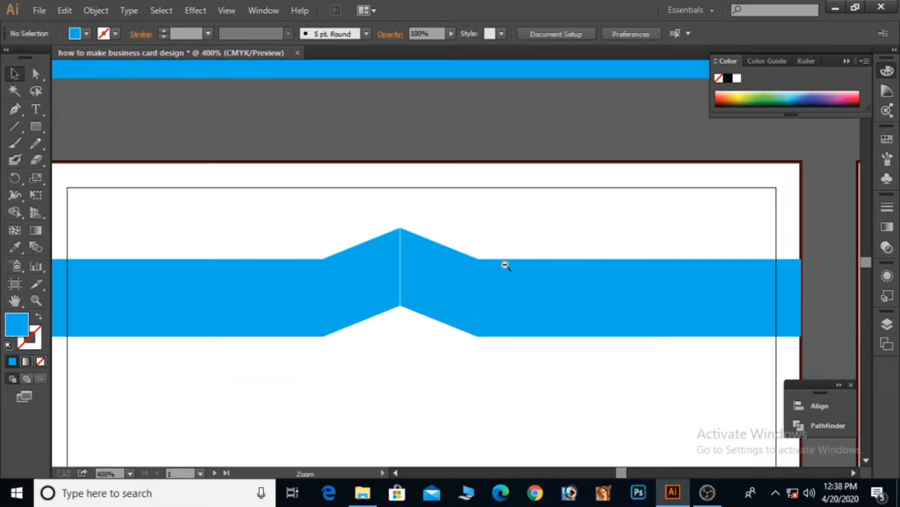
key("ctrl+space")
left_click_drag(391, 223, 414, 315)
left_click_drag(441, 281, 454, 375)
left_click(511, 243)
left_click_drag(504, 241, 470, 241)
left_click(490, 262, "ctrl+alt")
left_click(490, 262, "ctrl+alt")
left_click(490, 262, "ctrl+alt")
left_click(490, 262, "ctrl+alt")
left_click(490, 262, "ctrl+alt")
left_click(490, 262, "ctrl+alt")
left_click(491, 262, "ctrl+alt")
left_click(497, 171)
Fill the right slanted segment with a darker shade of the band's blue.
left_click(440, 254)
double_click(16, 326)
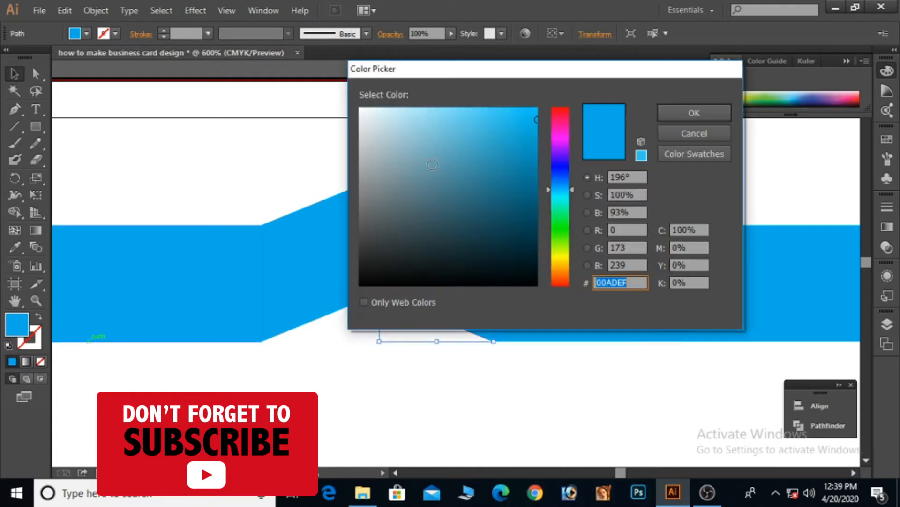
left_click(532, 172)
left_click(672, 116)
left_click(525, 181)
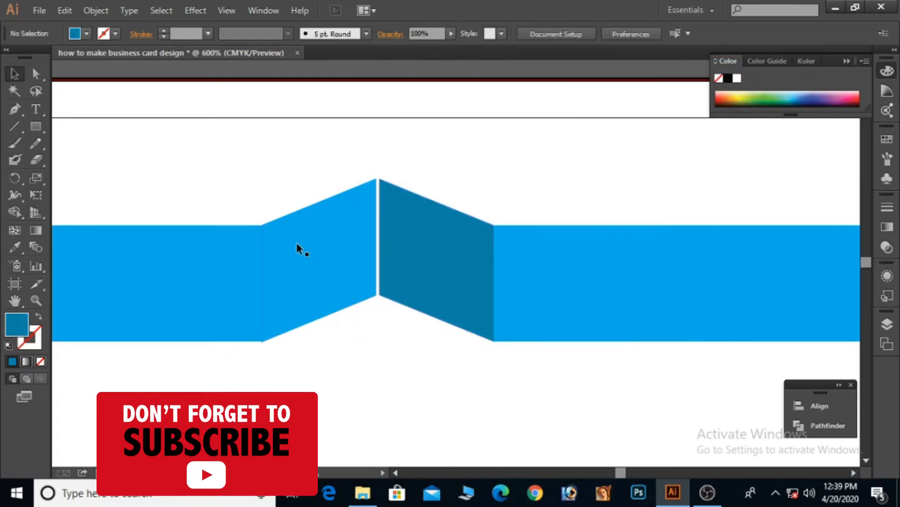
Match the left slanted segment's fill to the darker blue of the right one using the Eyedropper.
left_click(297, 244)
left_click(15, 246)
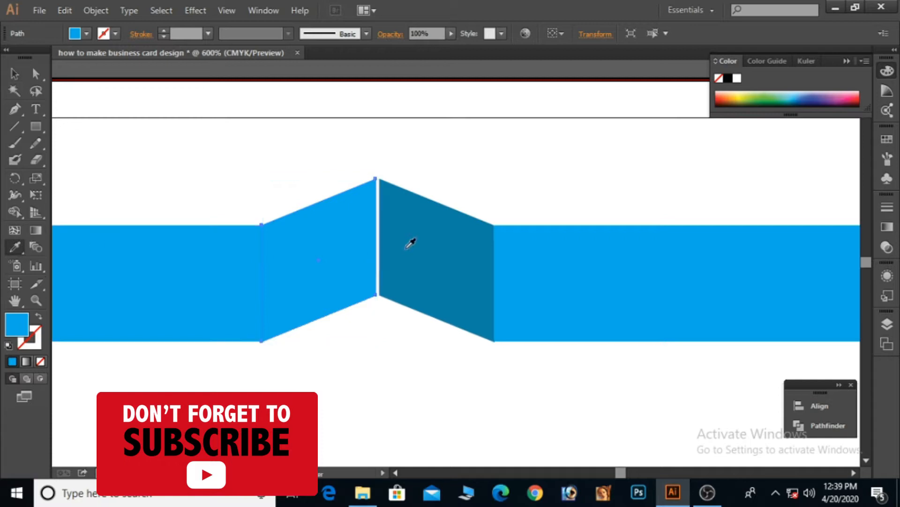
left_click(406, 242)
left_click(15, 73)
left_click(210, 199)
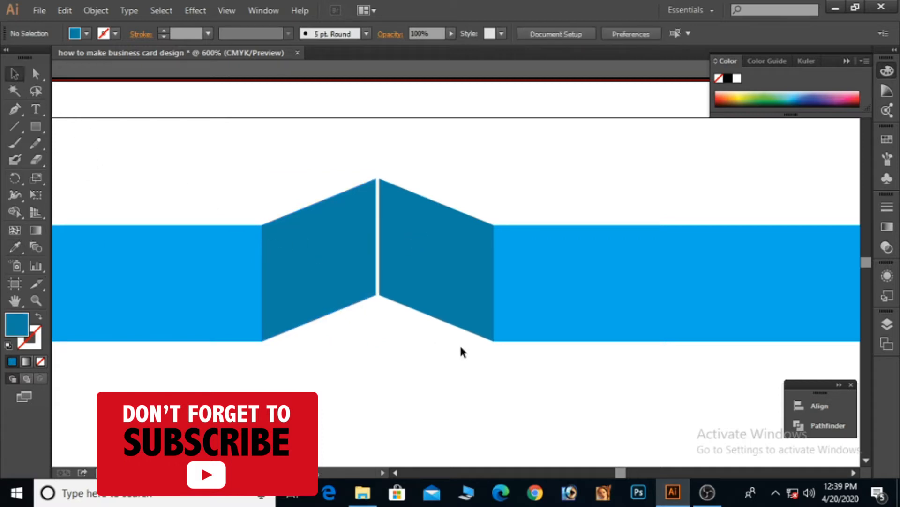
Copy the left blue band segment to the card's top bleed edge and stretch the copy down to the bottom bleed edge.
left_click(362, 303, "ctrl+alt")
left_click(392, 323, "ctrl+alt")
left_click_drag(519, 301, 508, 258)
left_click_drag(400, 218, 405, 273)
left_click(386, 215)
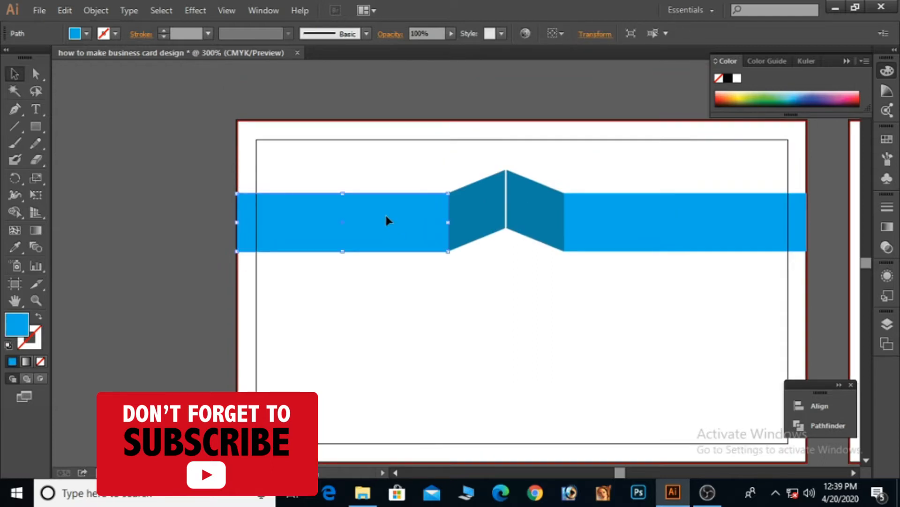
left_click_drag(386, 217, 386, 143)
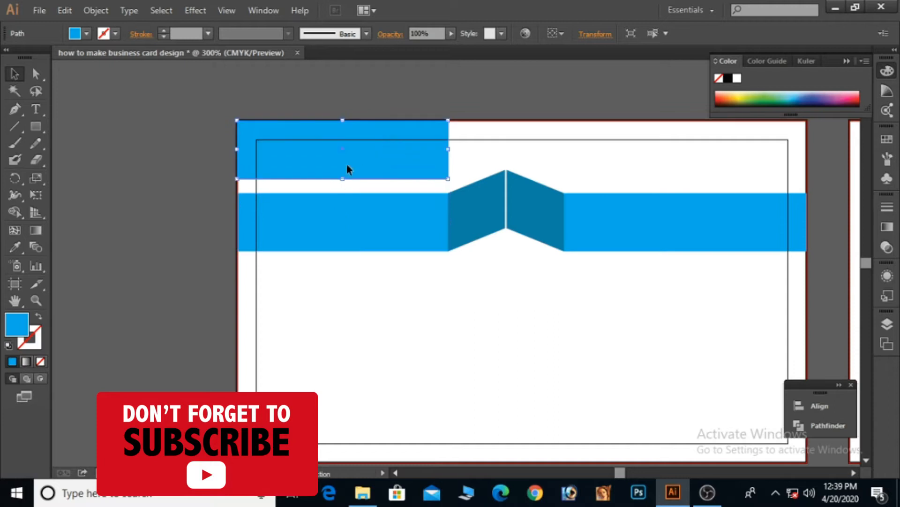
left_click_drag(342, 180, 367, 456)
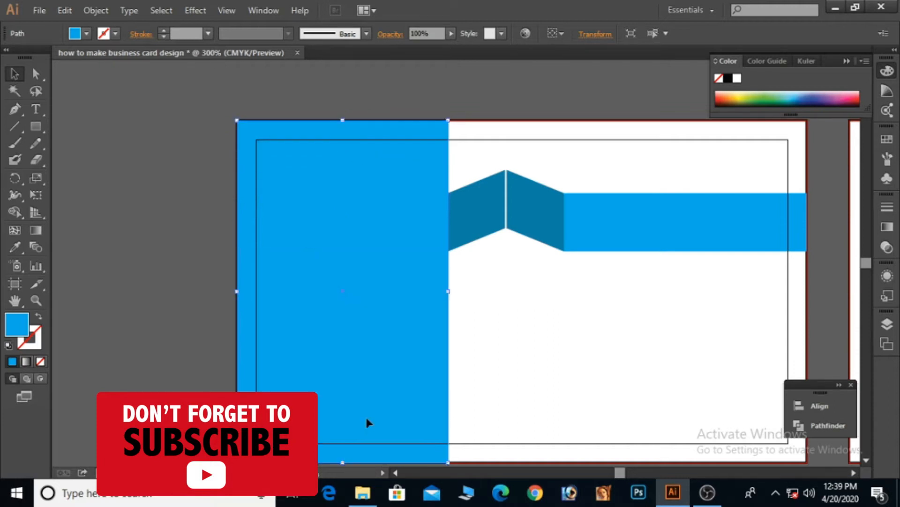
Fill the full-height blue panel on the left of the card with a near-black grey.
left_click(14, 246)
left_click(54, 364)
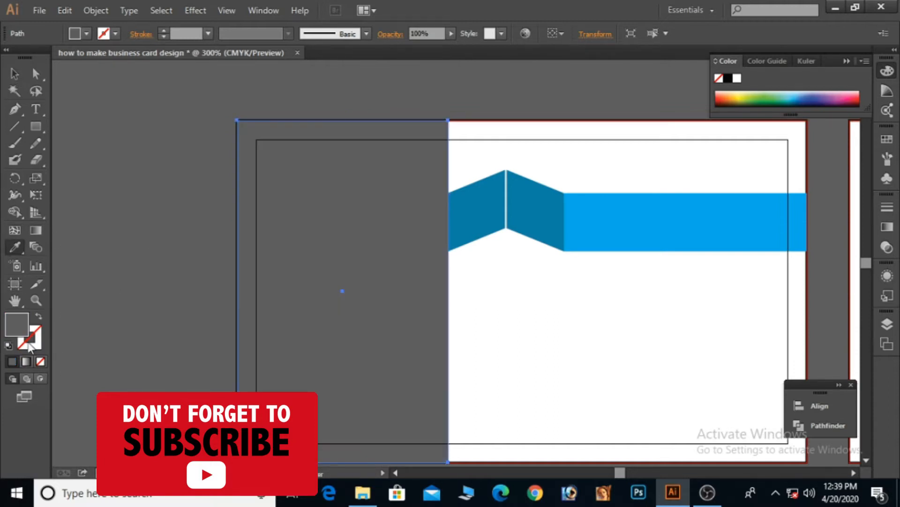
double_click(21, 324)
left_click(365, 261)
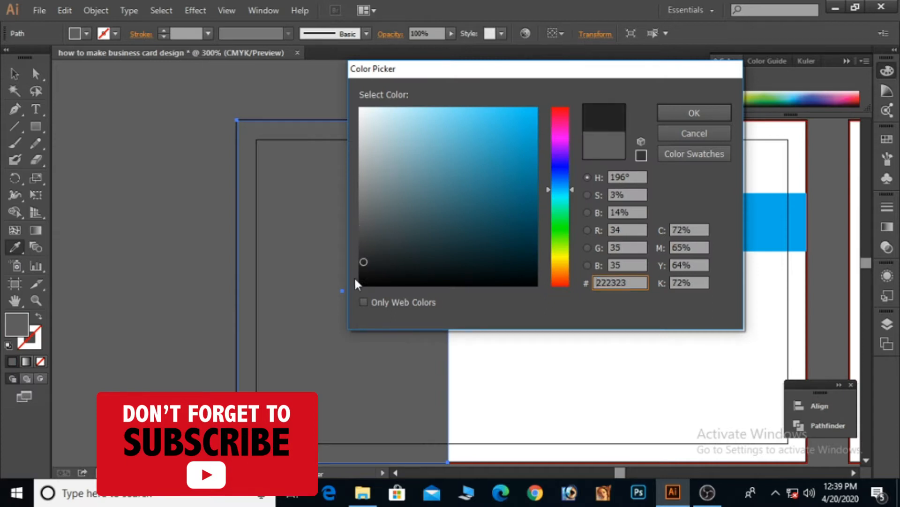
left_click(361, 272)
left_click_drag(362, 267, 361, 261)
left_click(370, 266)
left_click(665, 111)
Bring the left blue band segment in front of the dark panel.
left_click(20, 77)
left_click_drag(201, 209, 315, 270)
left_click(339, 184, "shift")
right_click(351, 242)
mouse_move(427, 437)
left_click(533, 383)
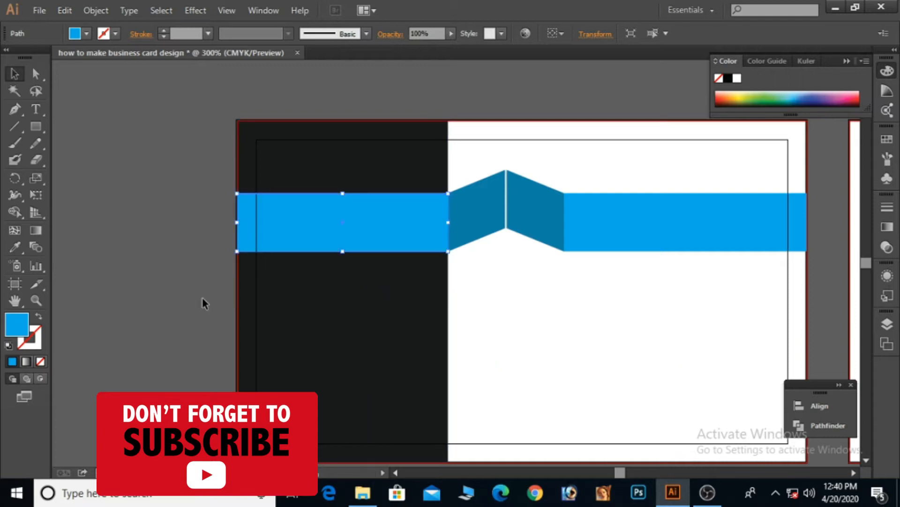
left_click(165, 297)
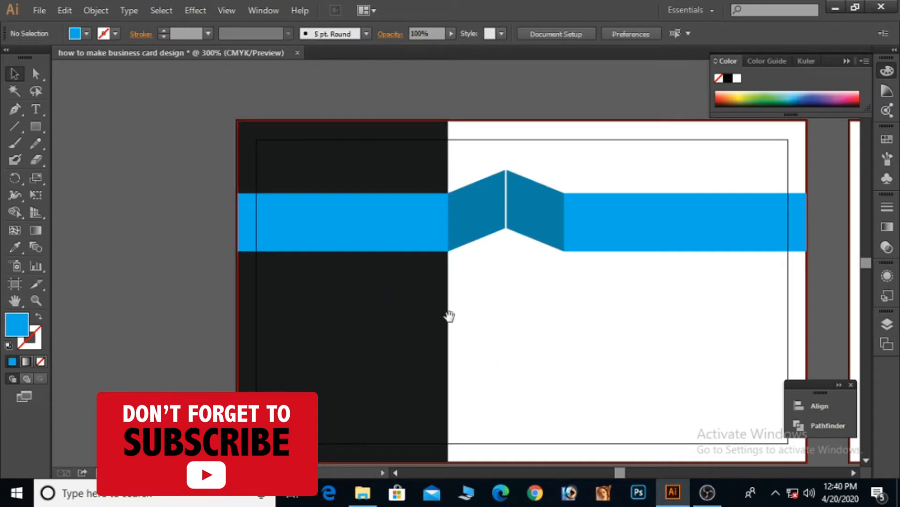
Lighten the left dark panel's fill slightly to the charcoal #242525.
left_click_drag(455, 311, 395, 265)
left_click(199, 286)
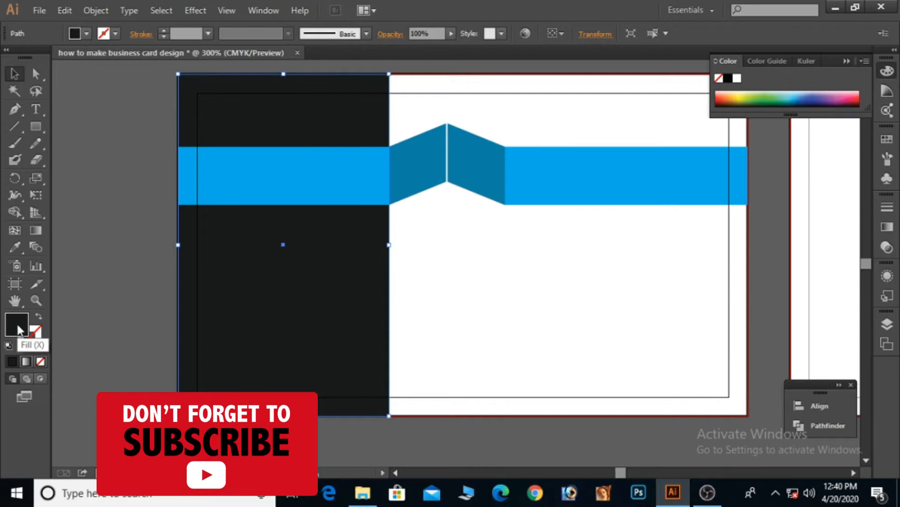
double_click(18, 327)
left_click(694, 113)
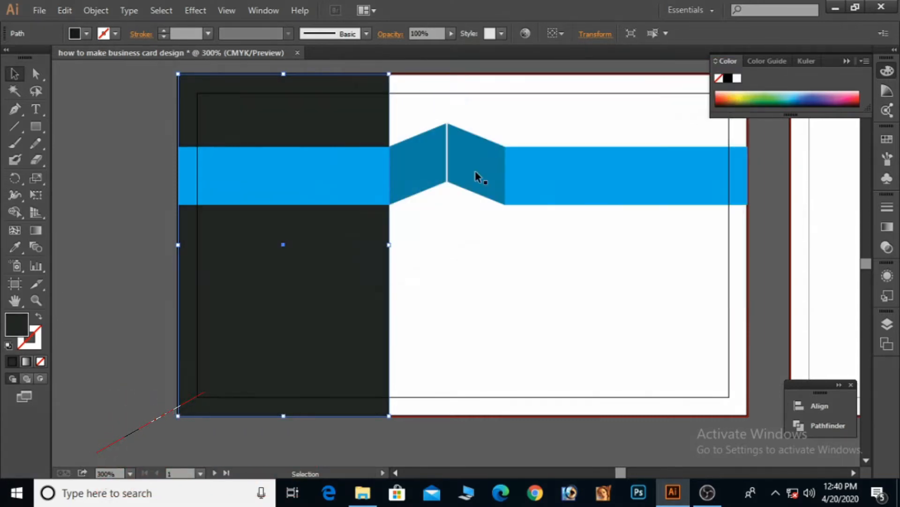
left_click(125, 283)
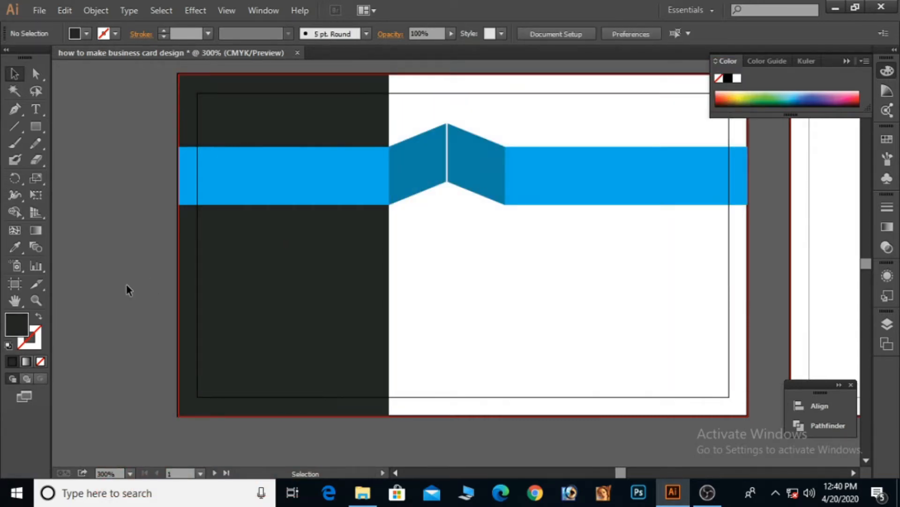
left_click_drag(412, 164, 415, 260)
left_click_drag(417, 300, 418, 415)
key("Delete")
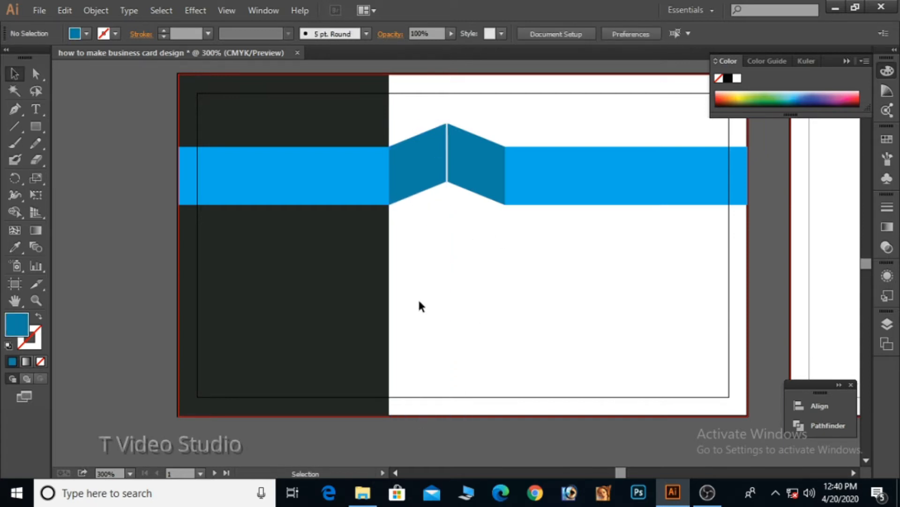
Copy the charcoal panel to the right and narrow the copy to the width of the chevron's left slanted segment.
left_click(261, 281)
left_click_drag(255, 297, 431, 300)
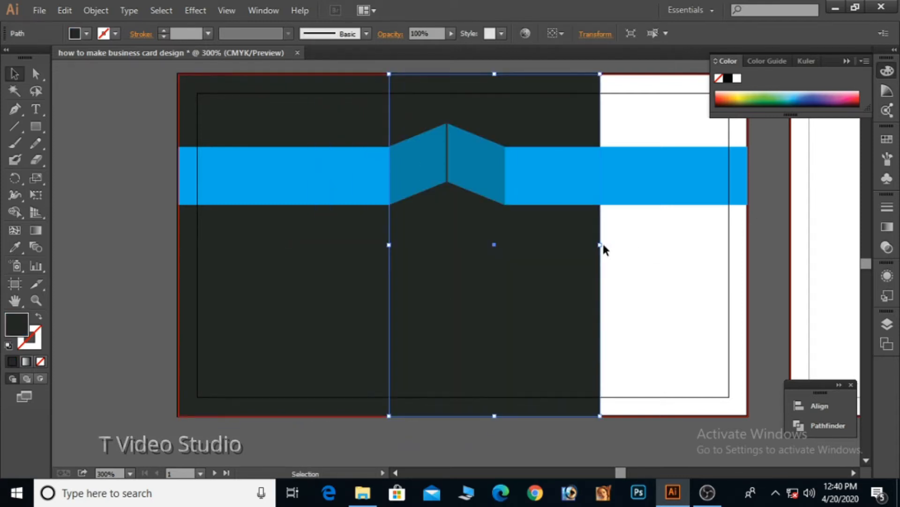
left_click_drag(601, 244, 446, 245)
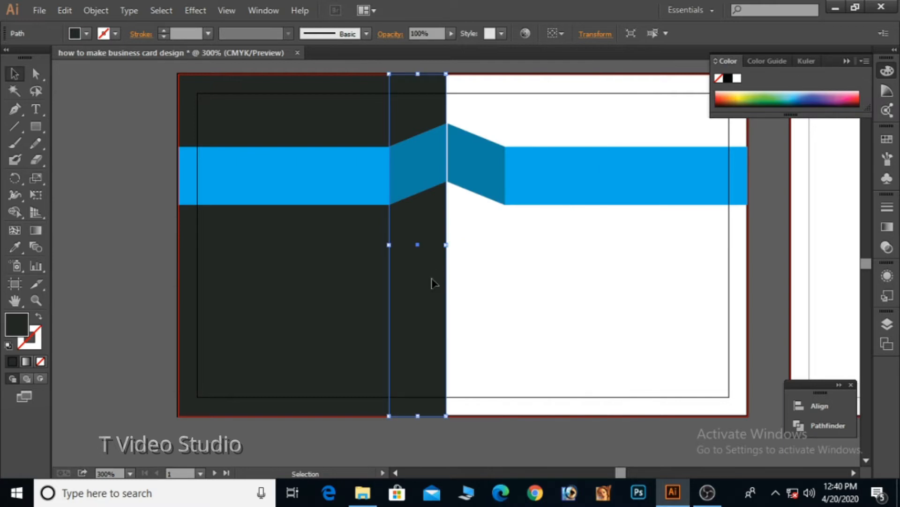
Fill the narrow strip behind the left slanted segment with a near-black darker than the charcoal panel.
double_click(22, 323)
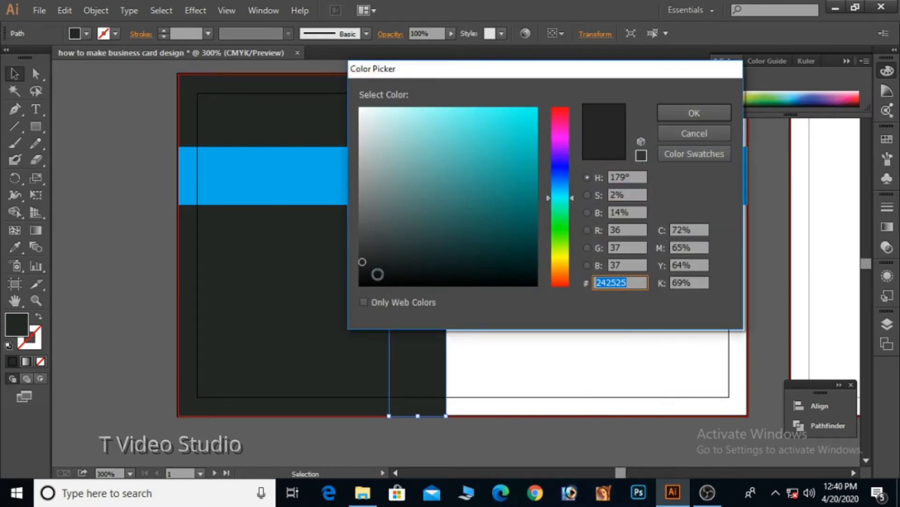
left_click(374, 277)
left_click(674, 112)
left_click(120, 125)
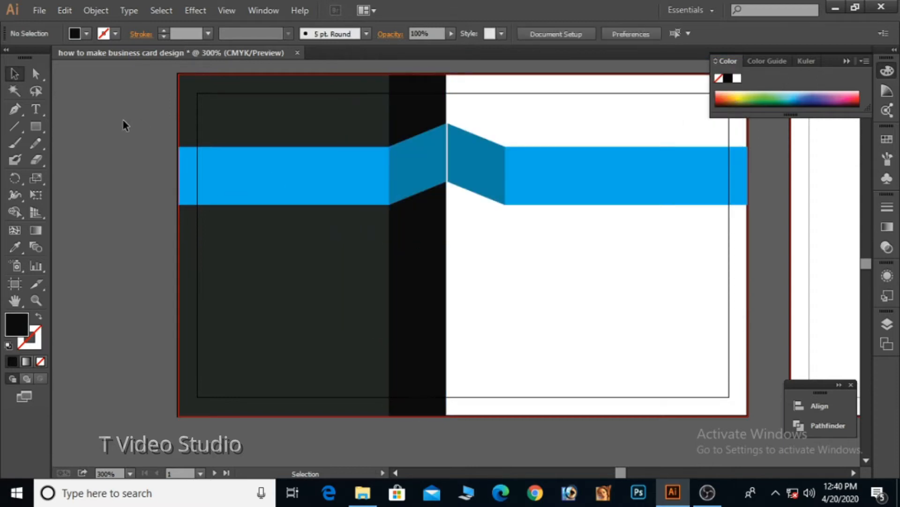
left_click(436, 300)
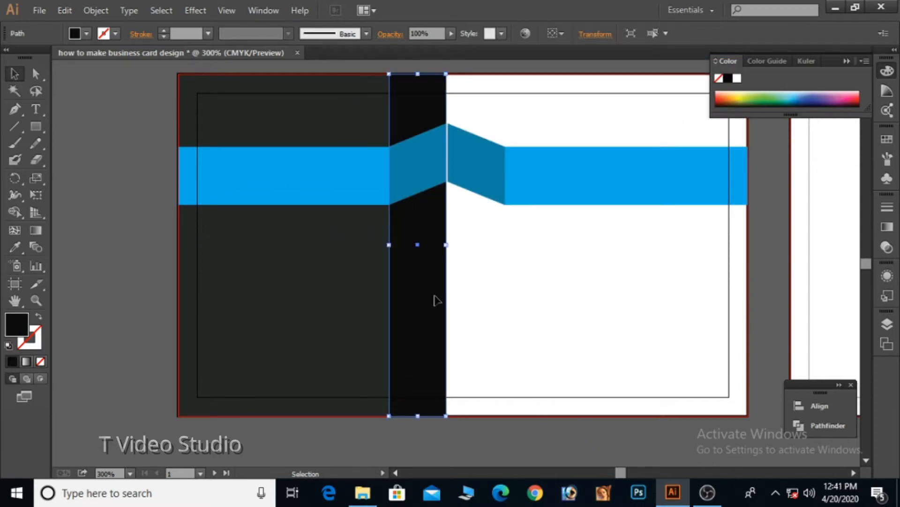
double_click(17, 331)
left_click(373, 271)
left_click(695, 113)
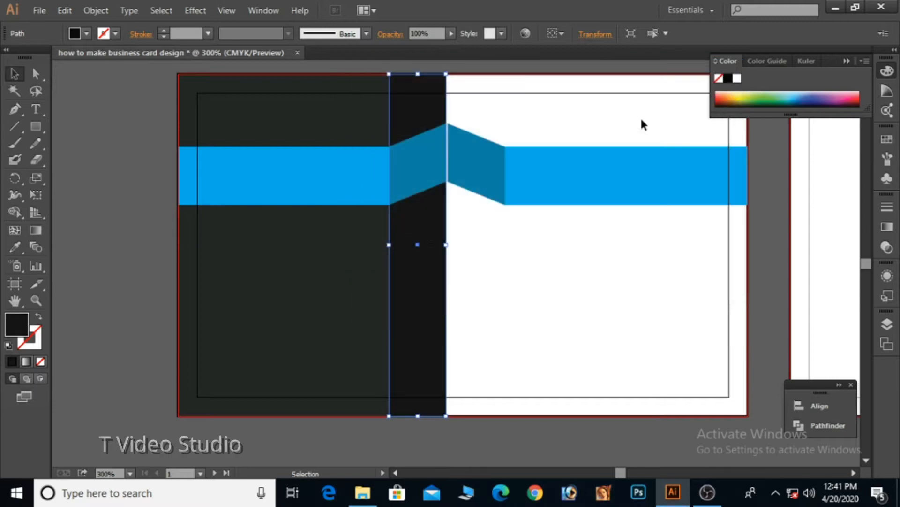
left_click(106, 147)
Raise the two right corner points of the near-black strip so its ends slope parallel to the left slanted segment.
left_click(419, 296)
left_click(35, 74)
left_click(430, 209, "ctrl+alt")
left_click(468, 173)
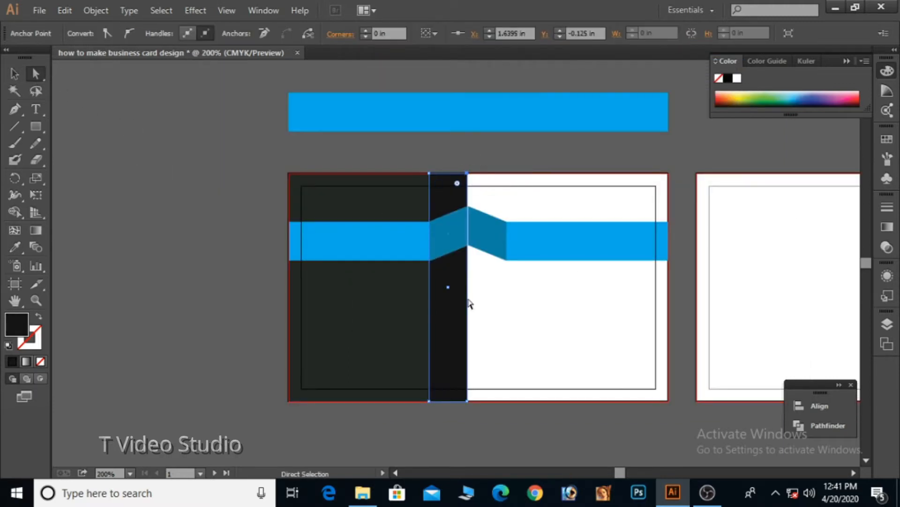
left_click(467, 400, "shift")
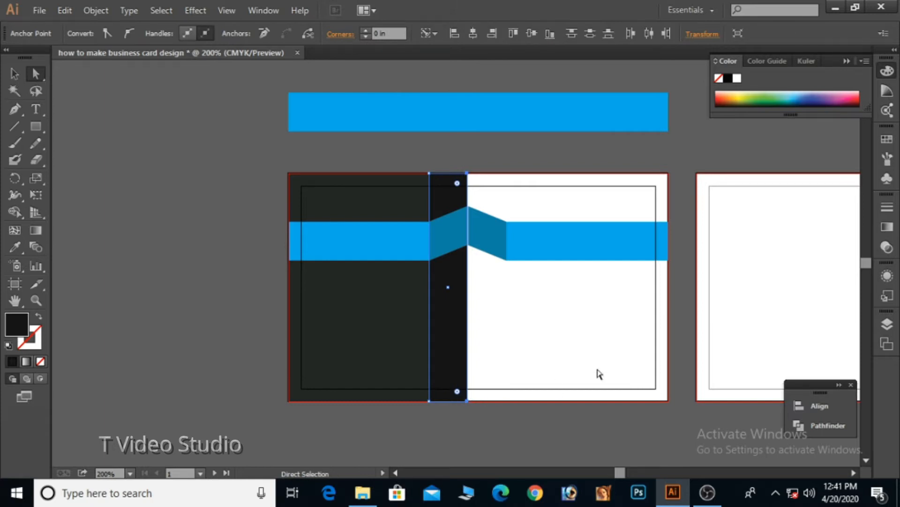
key("Up")
key("Up")
key("Up")
key("Up")
key("Up")
key("Up")
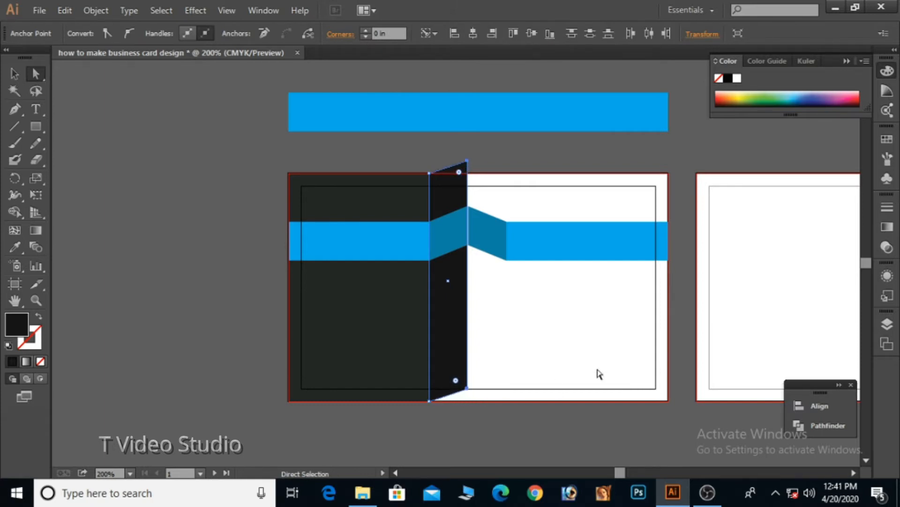
key("Up")
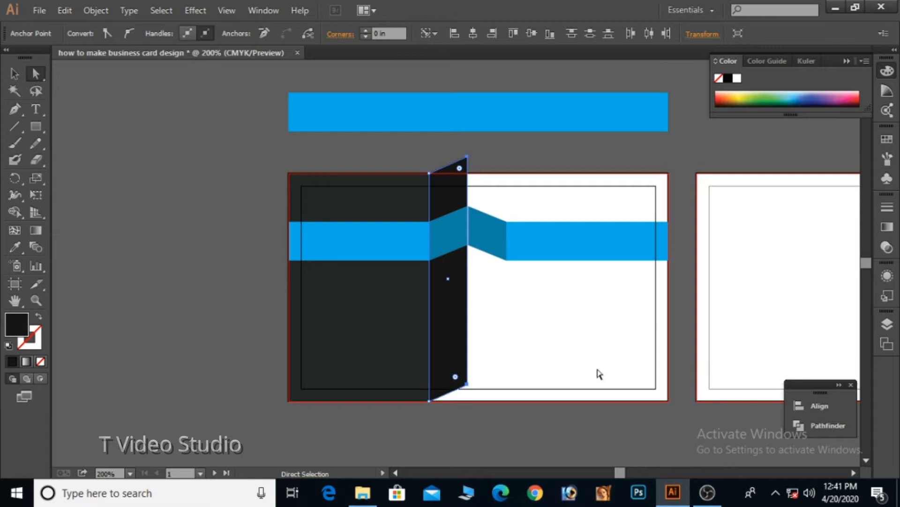
Copy the right blue band segment into a panel spanning the card's full height and bring the original segment to the front.
left_click(19, 78)
left_click_drag(553, 238, 598, 400)
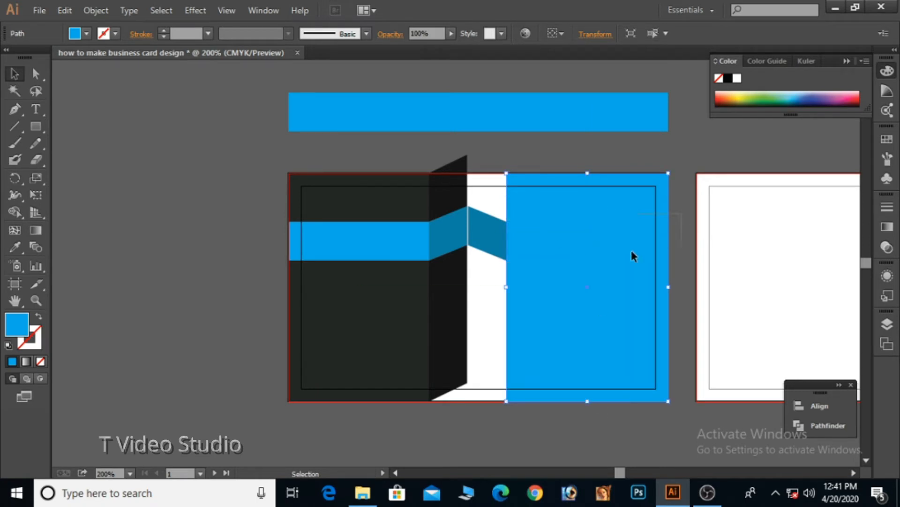
left_click(611, 251)
right_click(607, 231)
mouse_move(659, 433)
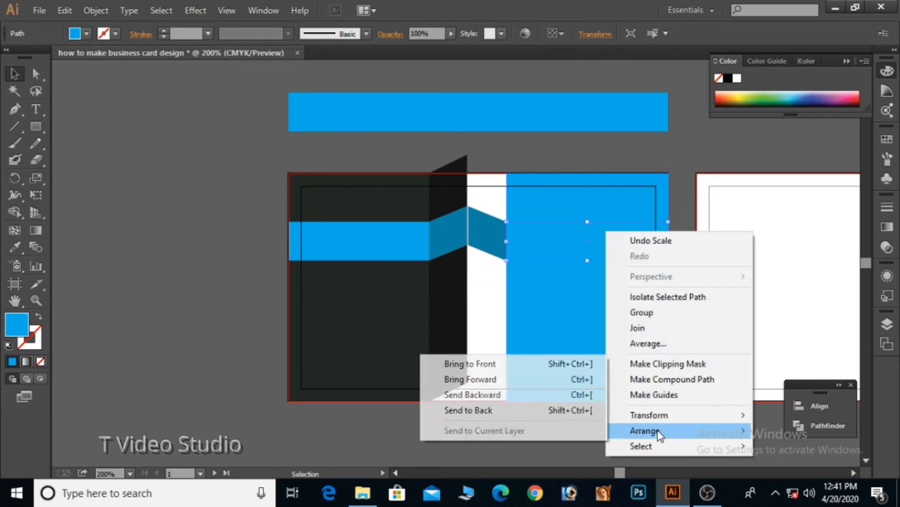
left_click(511, 364)
left_click(760, 97)
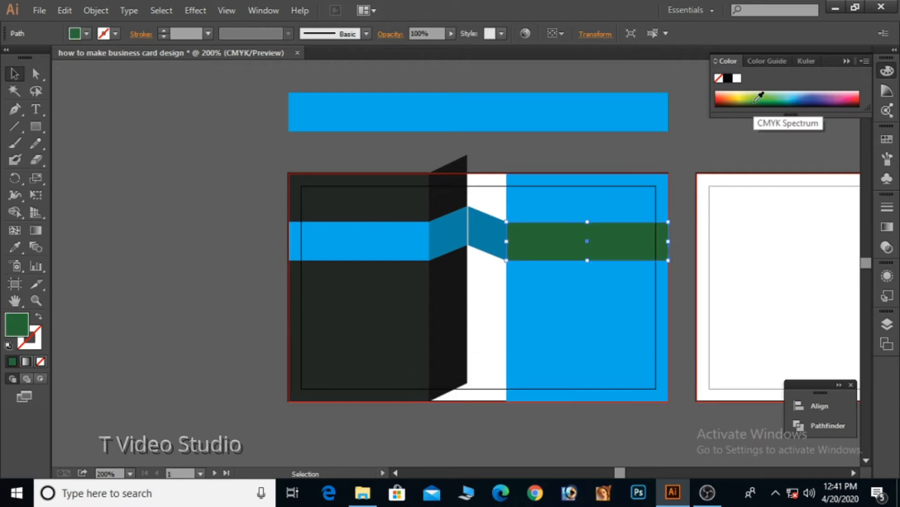
key("ctrl+z")
left_click(744, 135)
Fill the full-height panel behind the right band segment with the pale cream #F6F9E4.
left_click(634, 301)
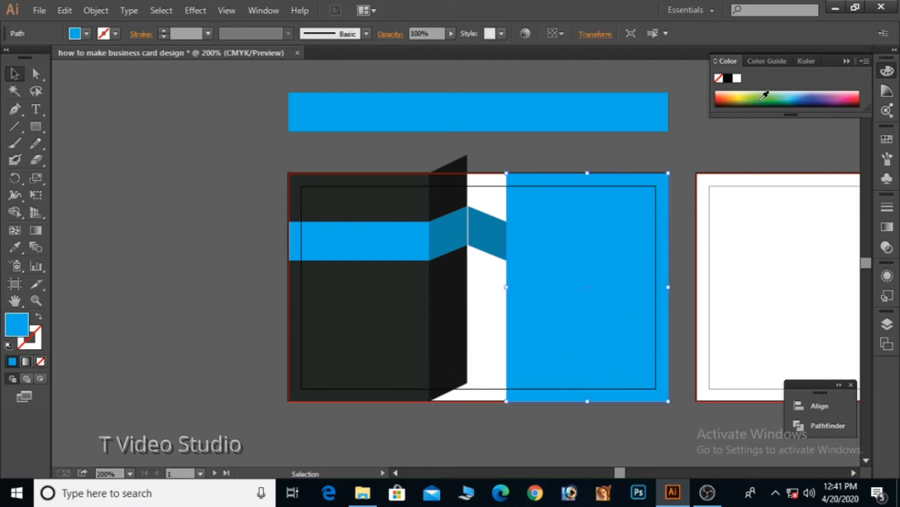
left_click(765, 96)
left_click(809, 92)
left_click(856, 99)
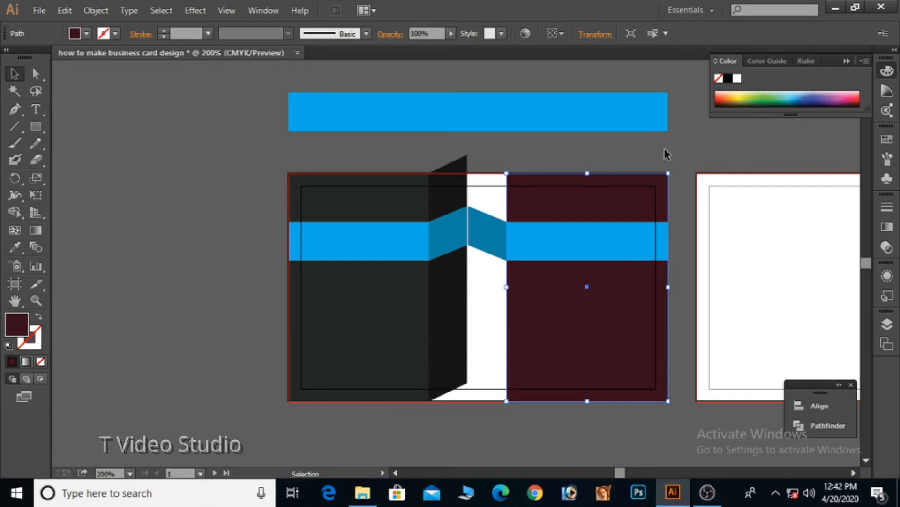
left_click(798, 94)
double_click(20, 323)
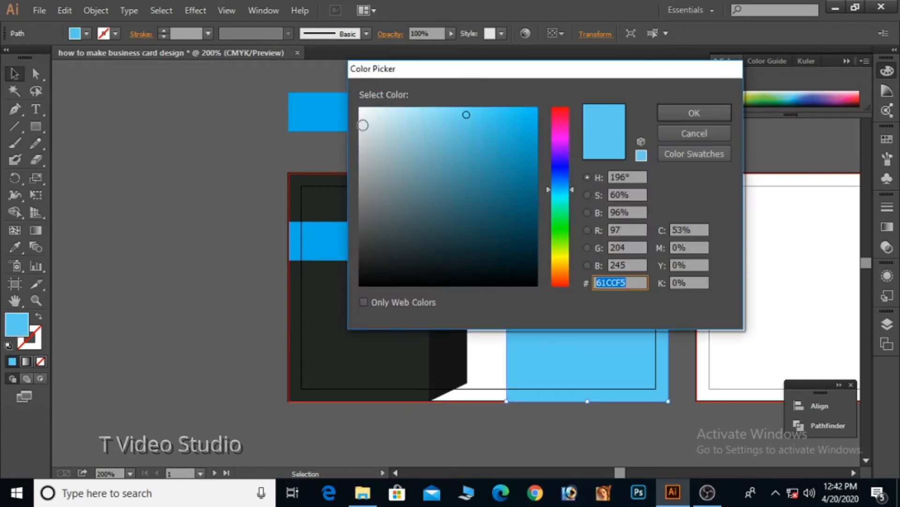
left_click(565, 253)
left_click_drag(392, 108, 374, 111)
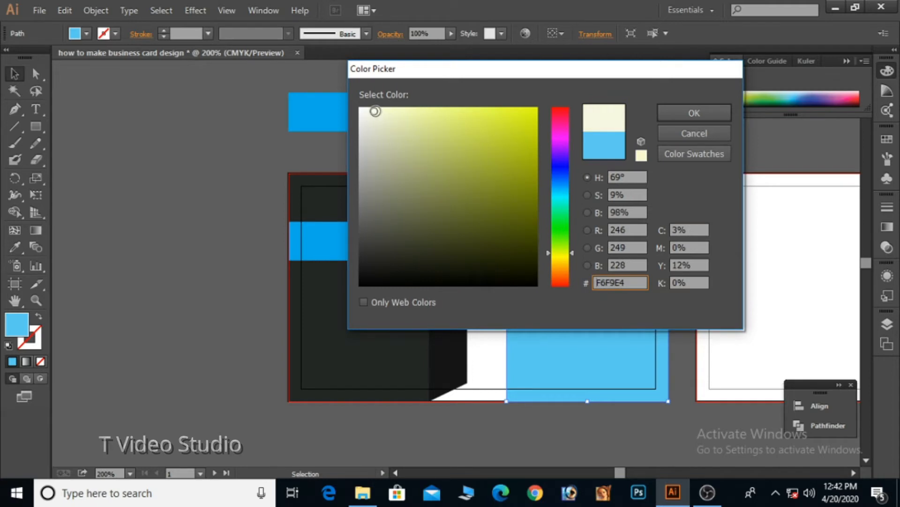
left_click(670, 114)
left_click(178, 193)
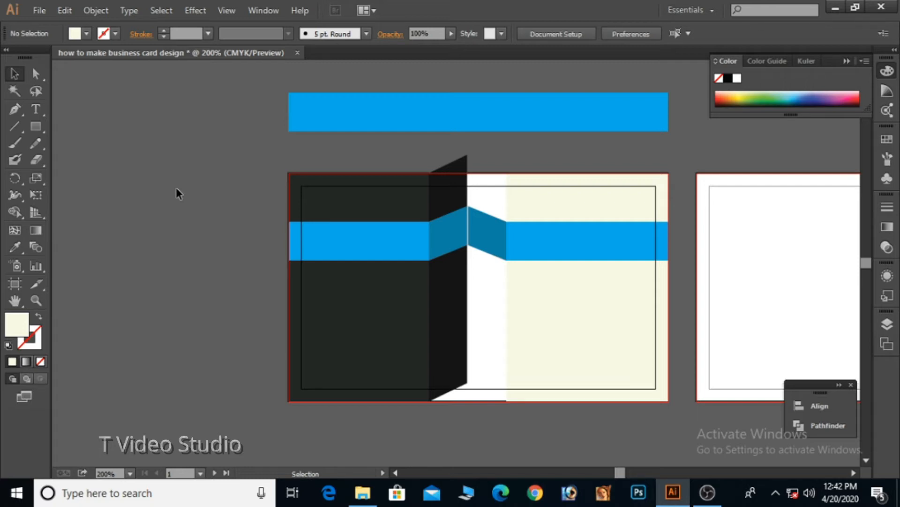
Copy the cream panel to the left and narrow the copy to the width of the chevron's right slanted segment.
left_click_drag(612, 333, 457, 328)
left_click_drag(346, 286, 469, 287)
key("ctrl+space")
left_click_drag(440, 166, 512, 282)
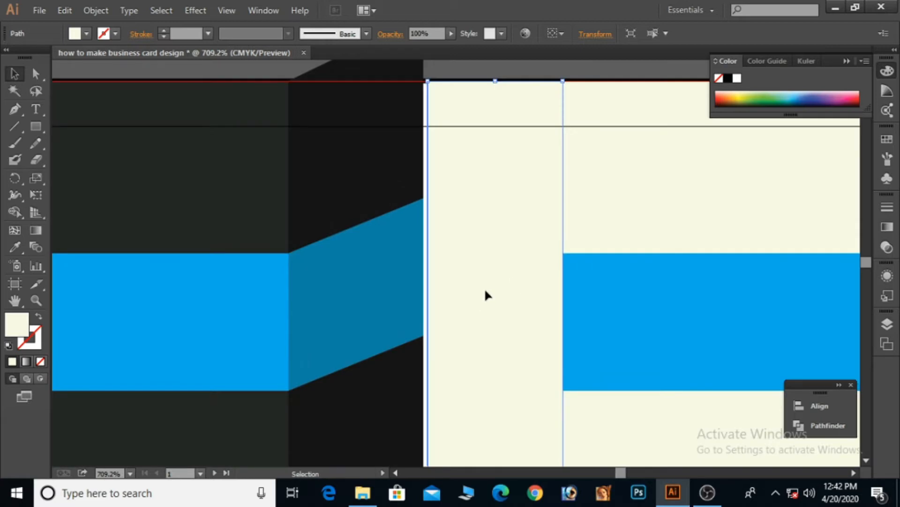
key("ctrl+minus")
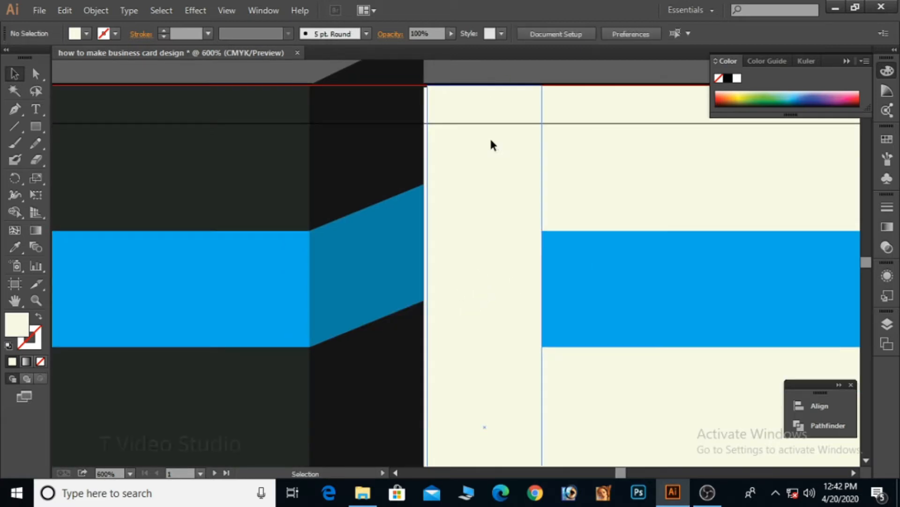
key("z")
left_click(447, 275)
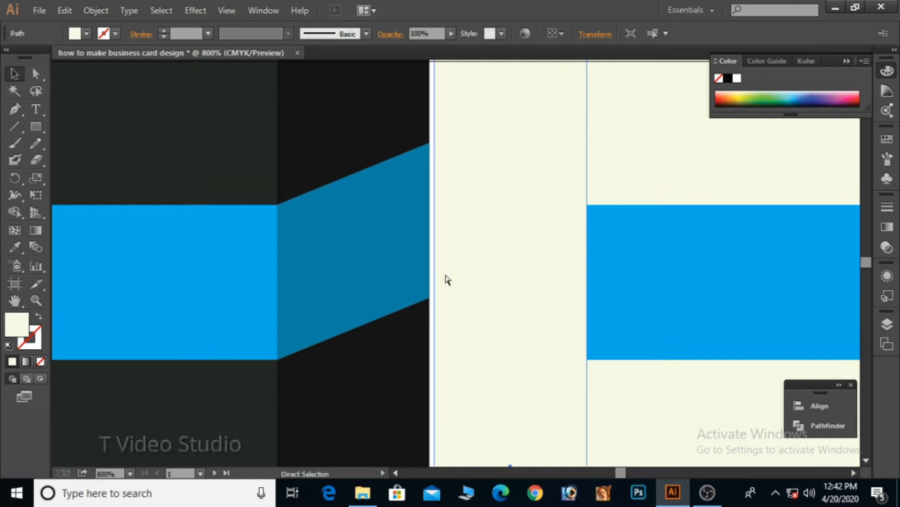
key("Right")
key("Left")
Fill the narrow cream strip with a slightly darker cream than the right panel.
left_click(507, 248, "ctrl+alt")
left_click(506, 248, "ctrl+alt")
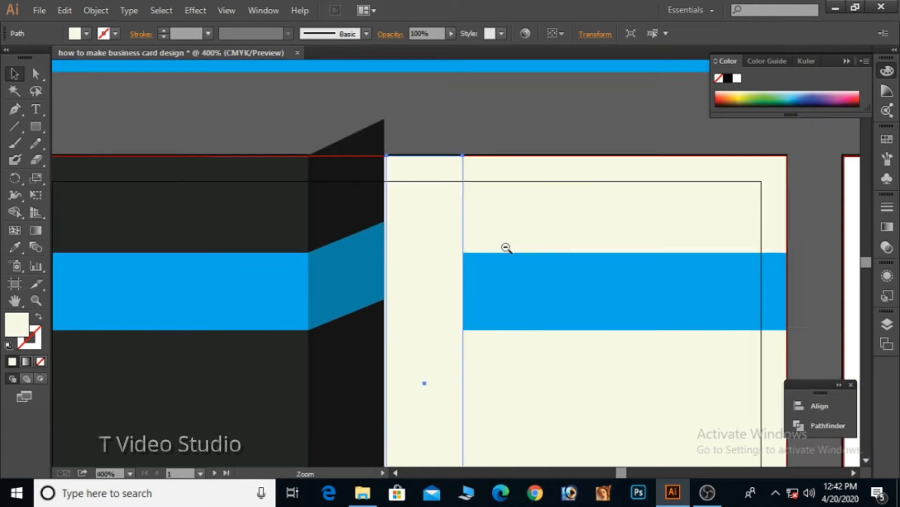
left_click(507, 248, "ctrl+alt")
double_click(21, 326)
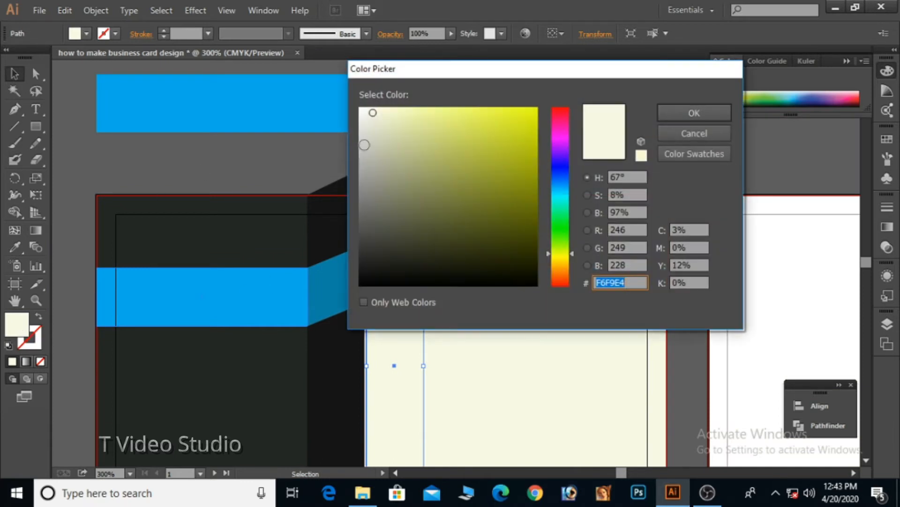
left_click(379, 118)
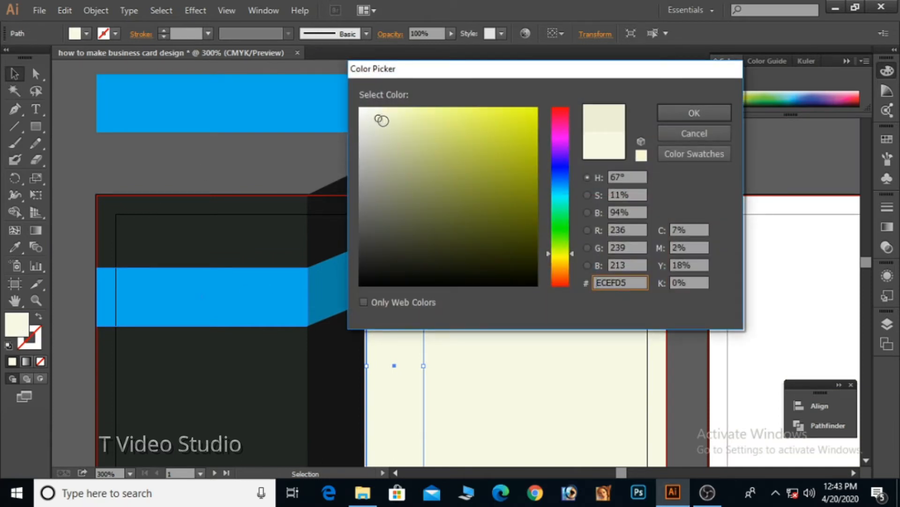
left_click(688, 112)
left_click(478, 170)
Slant the narrow cream strip by raising its two left corner points until they match the peak of the dark strip.
key("ctrl+minus")
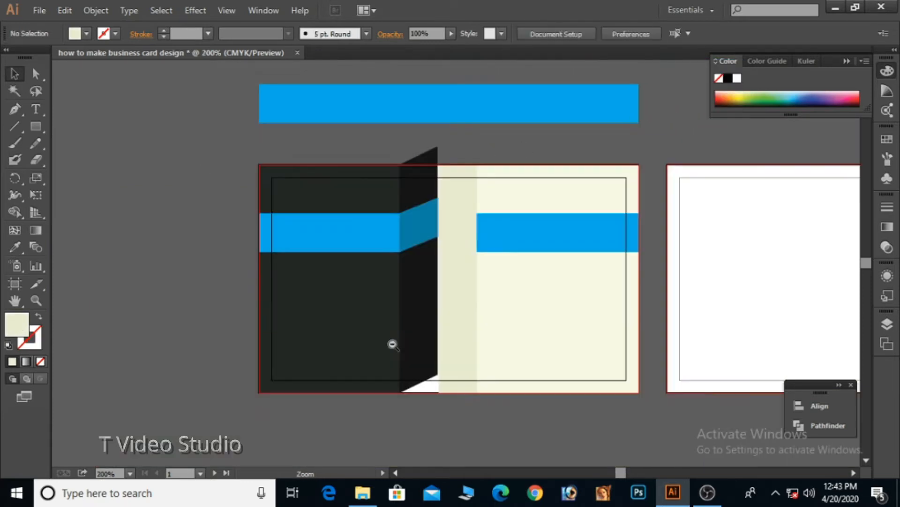
left_click(459, 313)
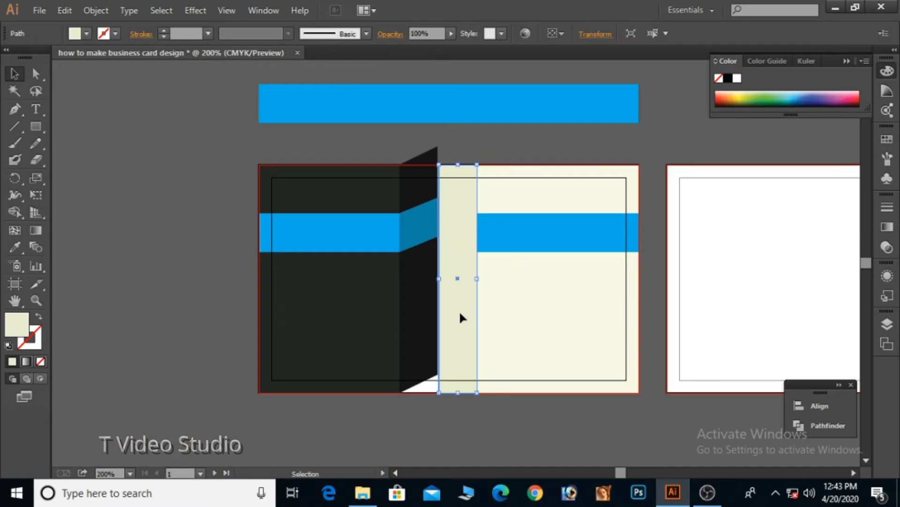
left_click(35, 74)
left_click(439, 165)
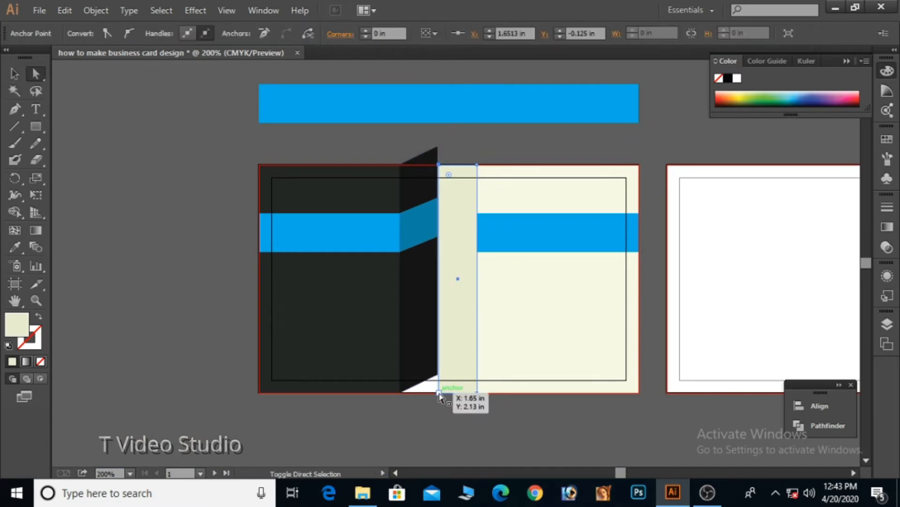
left_click(439, 392, "shift")
key("Up")
key("Up")
key("Up")
key("Up")
key("Up")
key("Up")
key("Up")
key("Up")
key("Up")
key("Up")
key("Up")
key("Up")
key("Up")
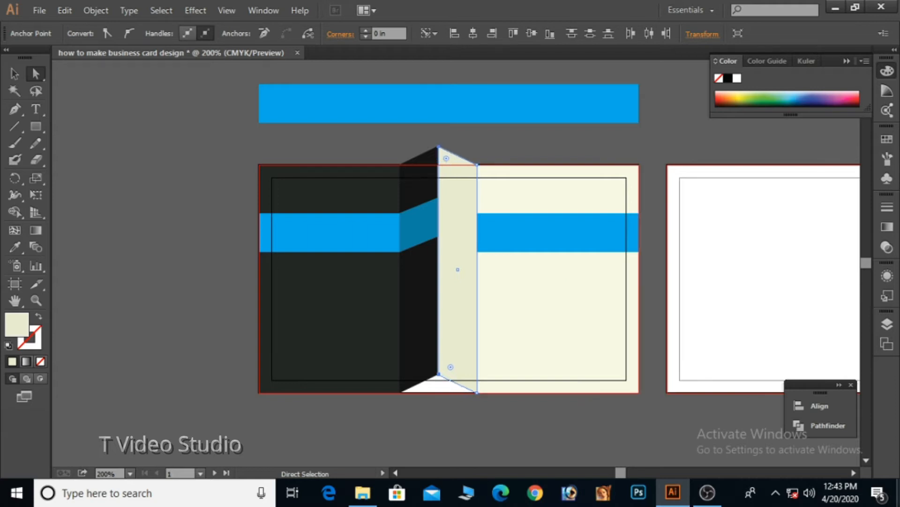
Save the document as a new Illustrator file named 1045, accepting the default save options.
left_click_drag(429, 132, 461, 181)
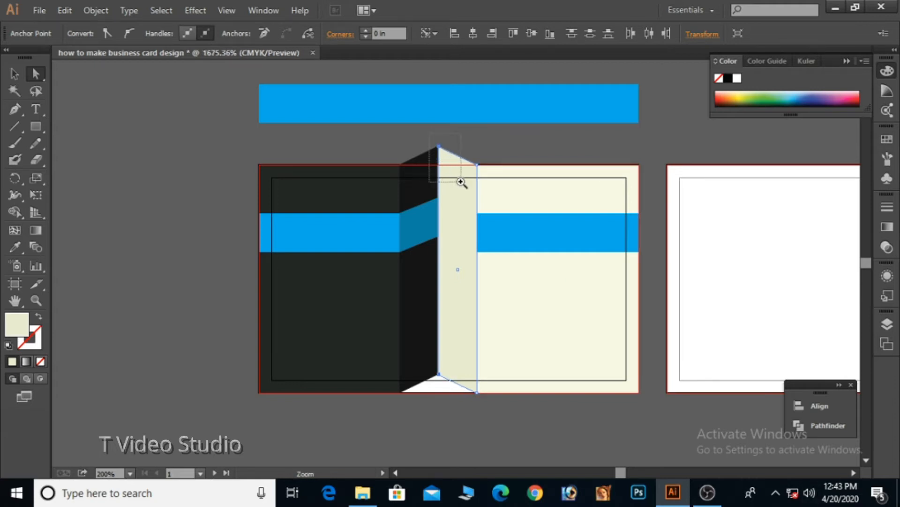
left_click(40, 10)
left_click(89, 126)
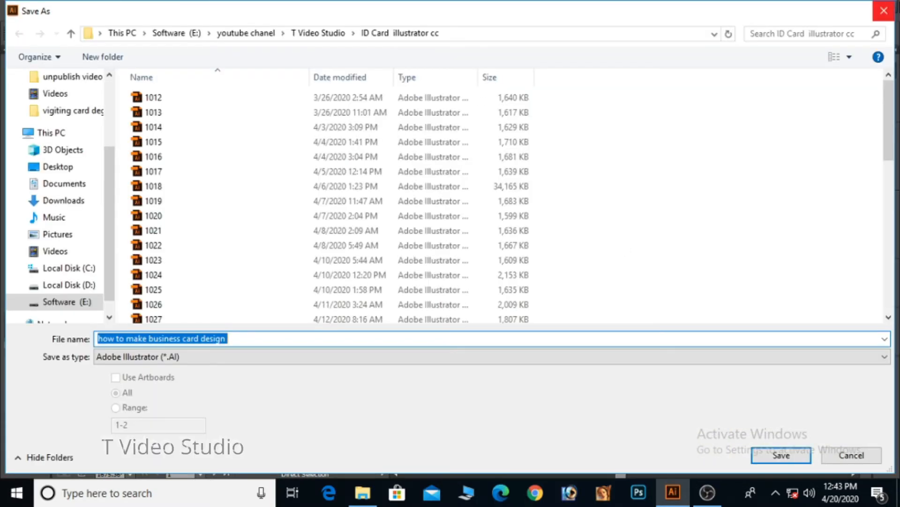
left_click_drag(889, 98, 893, 221)
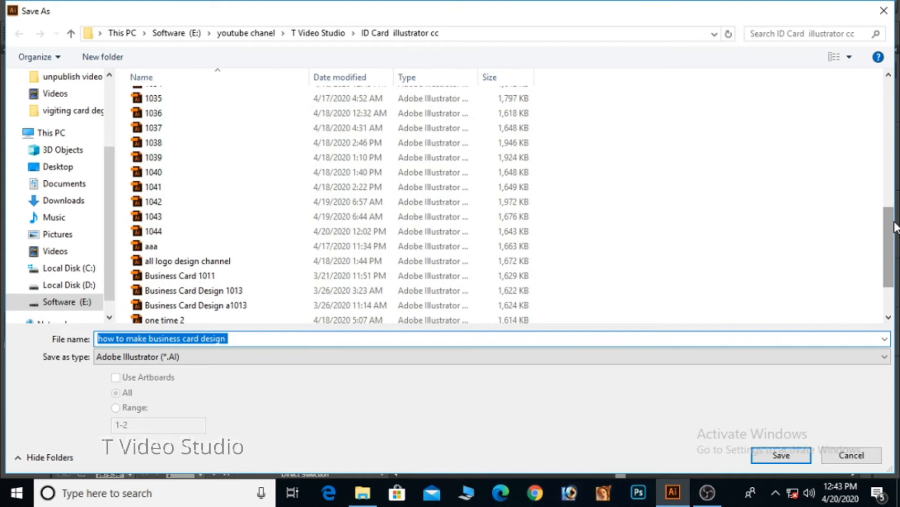
type("1045")
key("Return")
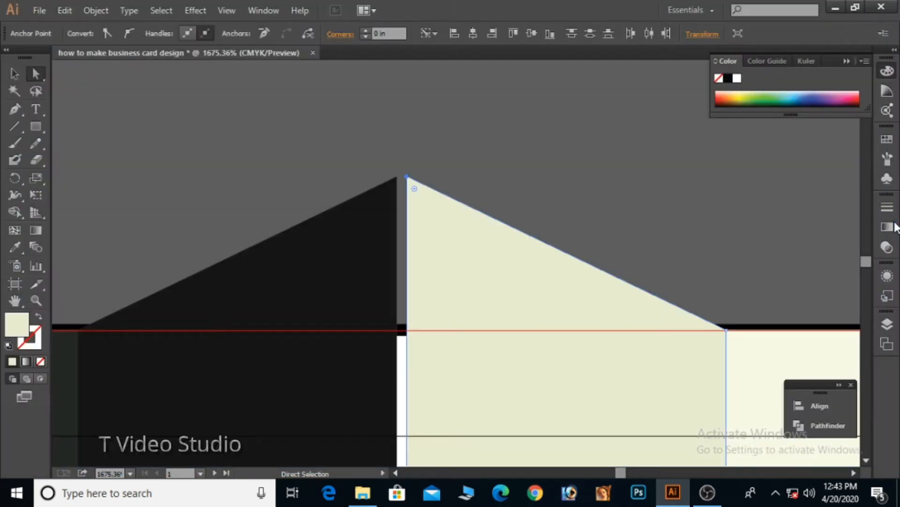
key("Return")
Rearrange the stacking so the chevron's right slanted blue segment lies in front of the slanted cream strip.
left_click(16, 74)
left_click(263, 164)
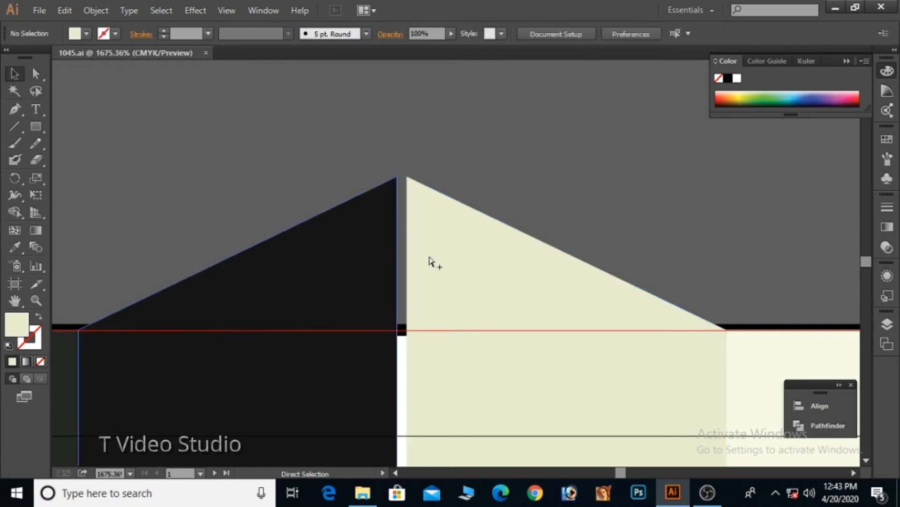
scroll(430, 279, "down", 5)
left_click(430, 279, "ctrl+alt")
left_click(481, 297, "ctrl+alt")
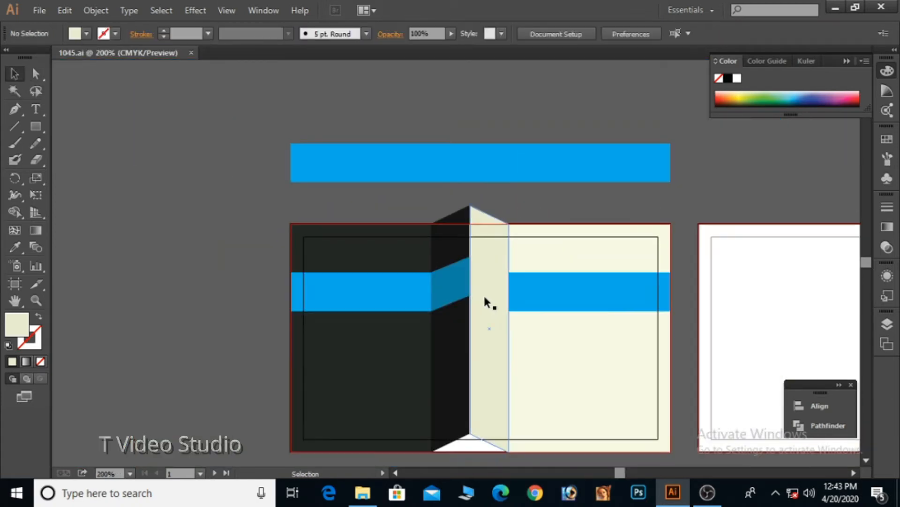
left_click(492, 294)
left_click(494, 260, "shift")
left_click(493, 287)
right_click(494, 293)
mouse_move(544, 269)
left_click(665, 270)
left_click(714, 166)
Select the four dark and cream background panels and nudge them up together to leave a thin gap along the card's lower edge.
left_click_drag(520, 384, 524, 317)
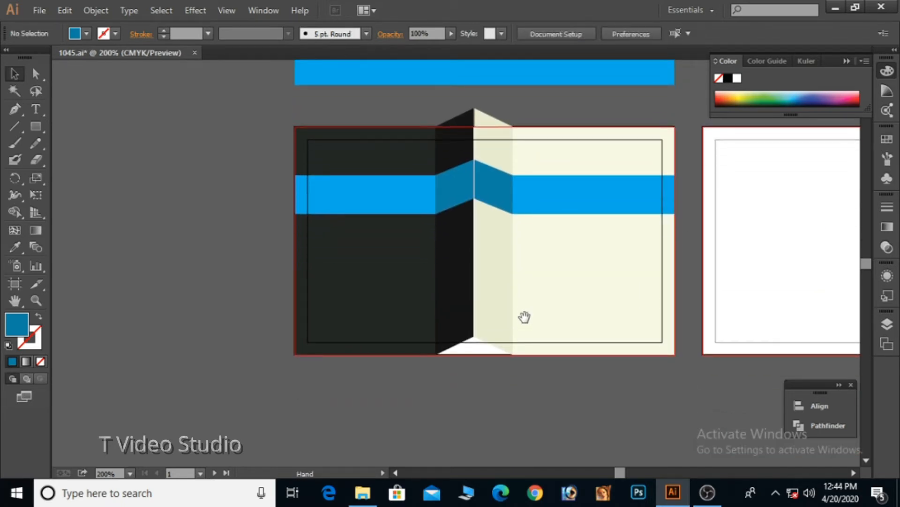
left_click_drag(374, 371, 565, 336)
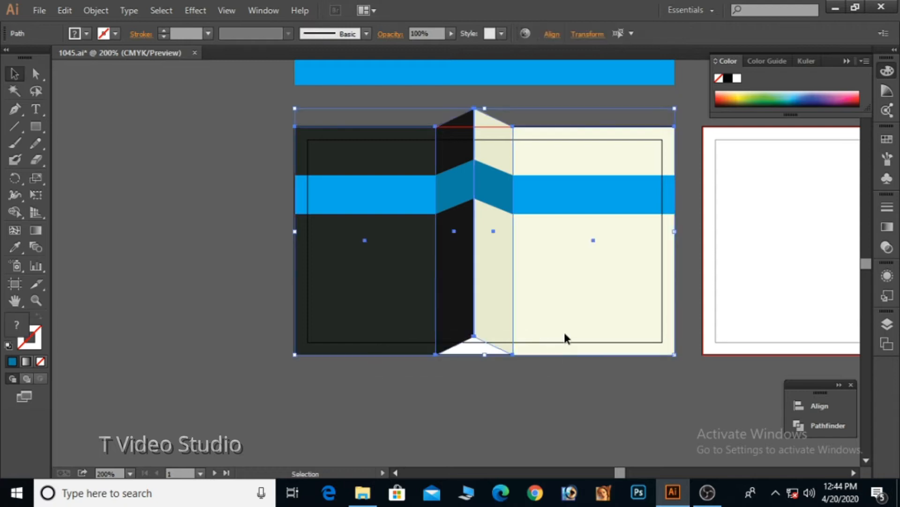
key("Up")
key("Up")
key("Up")
key("Up")
key("Up")
key("Up")
key("Up")
key("Up")
key("Up")
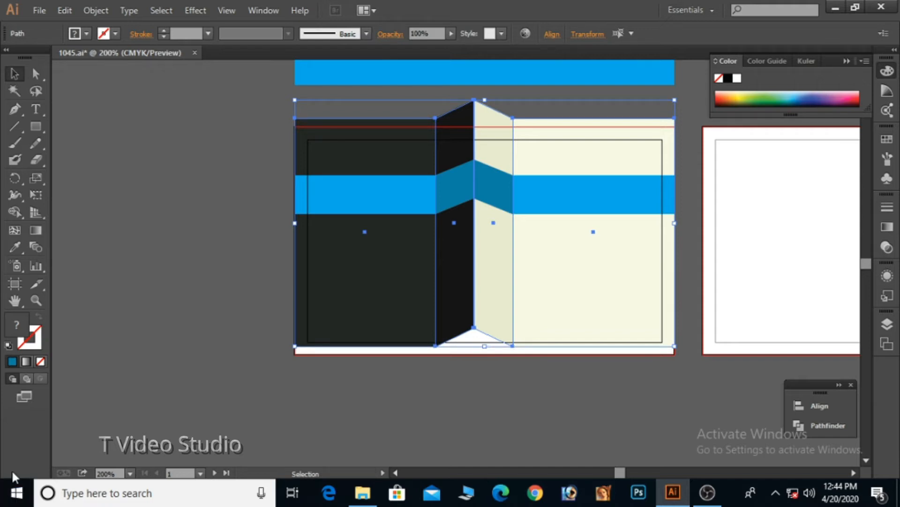
Lower the upper edges of the wide dark and wide cream panels to the card's top edge.
left_click(266, 225)
left_click(362, 171)
left_click_drag(366, 123, 367, 126)
left_click(557, 143)
left_click_drag(595, 118, 595, 126)
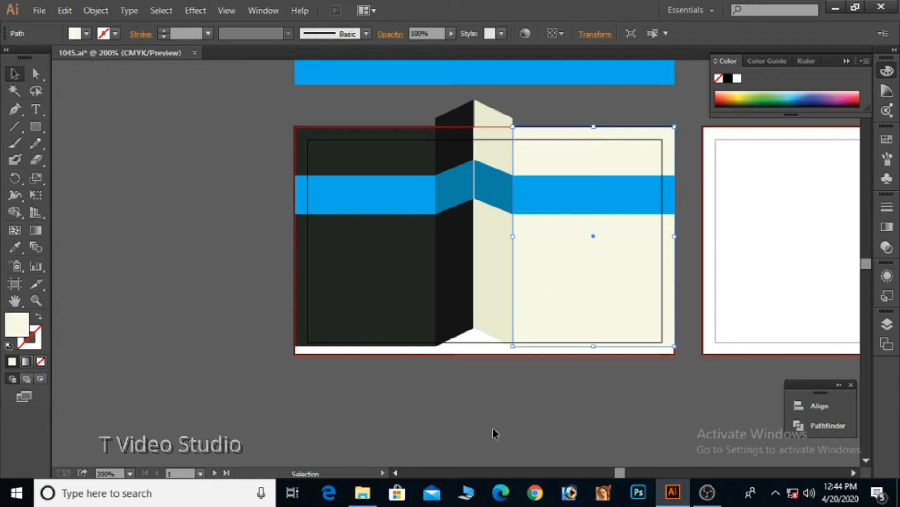
Lower the upper corner points of both slanted strips until their outer corners meet the card's top edge.
left_click(35, 78)
left_click_drag(420, 95, 535, 120)
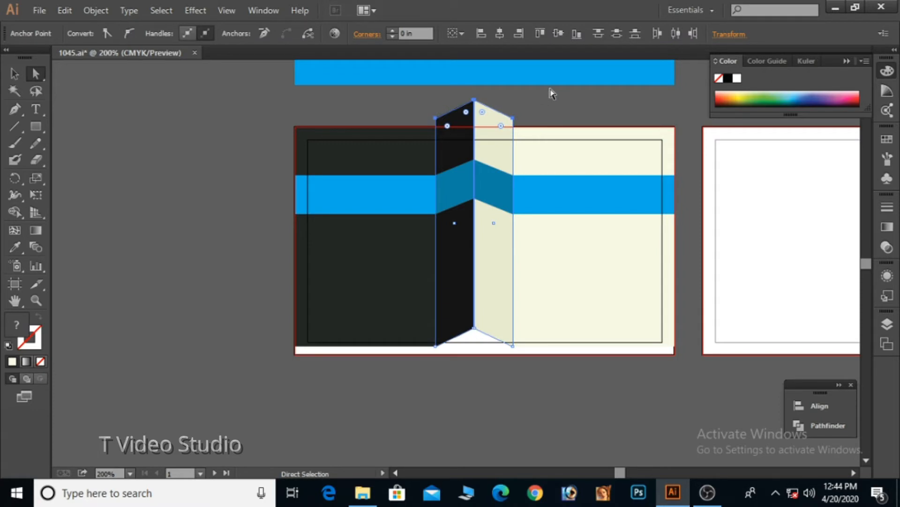
key("Down")
key("Down")
key("Down")
key("Down")
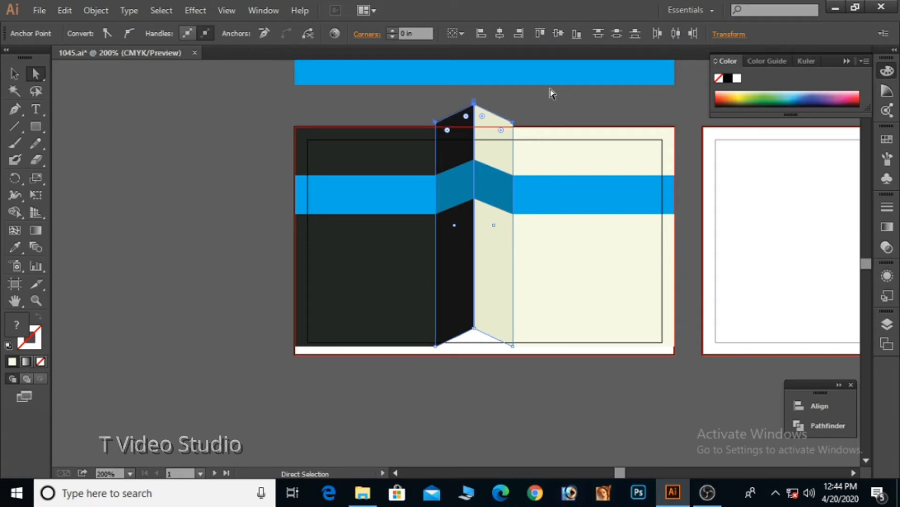
key("Down")
key("Down")
Pull the two peak points of the slanted strips straight down so their tops lie flush with the card's top edge.
left_click_drag(395, 108, 551, 160)
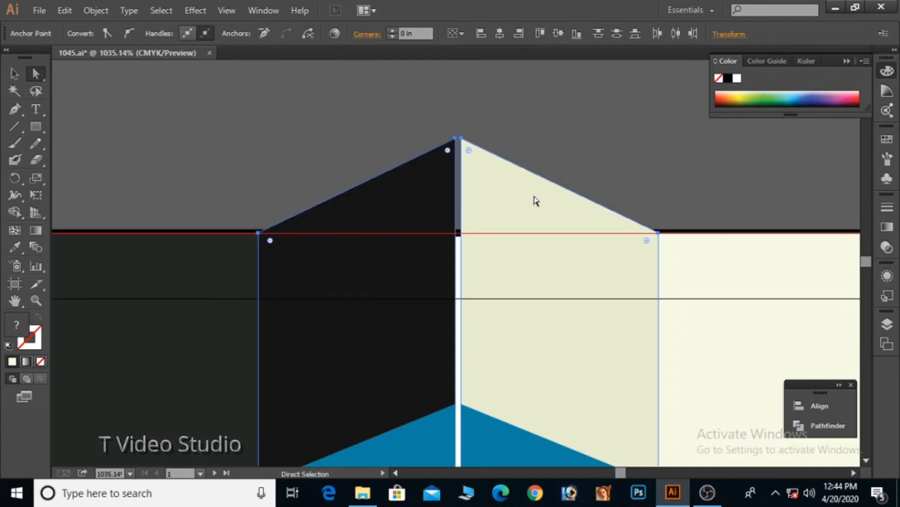
left_click_drag(387, 95, 525, 179)
left_click_drag(461, 140, 461, 234)
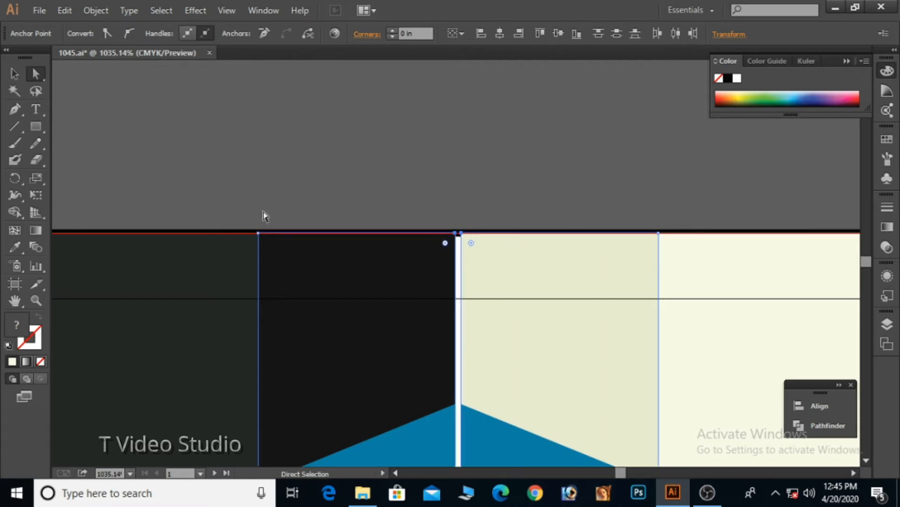
left_click(14, 73)
left_click(171, 189)
left_click(196, 284)
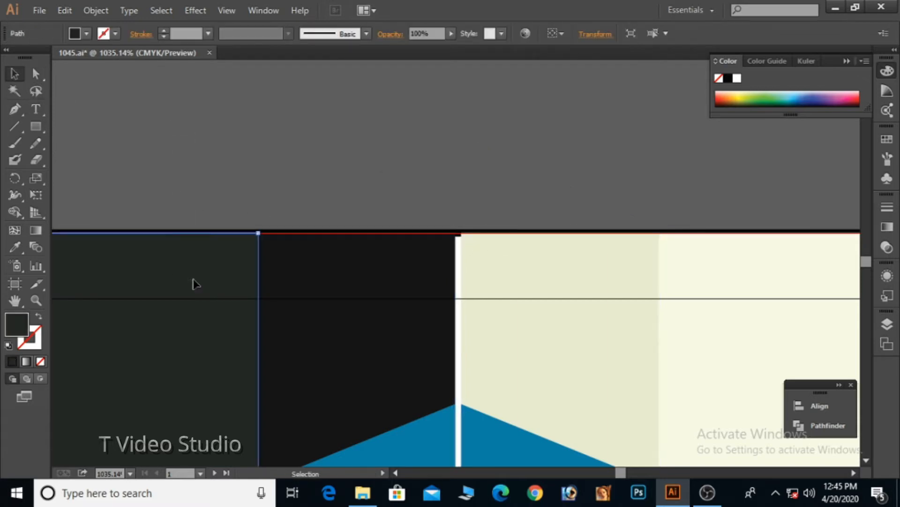
left_click(398, 257)
left_click(597, 240)
left_click(723, 261)
left_click(592, 172)
Unlock all objects and remove the stroke from the white background rectangle behind the folded panels.
left_click(490, 302, "ctrl+alt")
left_click(490, 302, "ctrl+alt")
left_click(490, 303, "ctrl+alt")
left_click(491, 302, "alt")
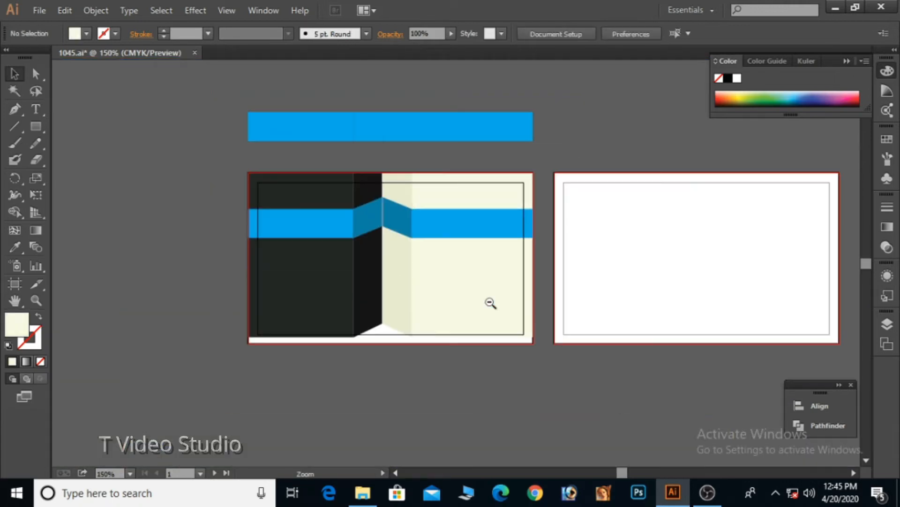
left_click(96, 10)
left_click(149, 108)
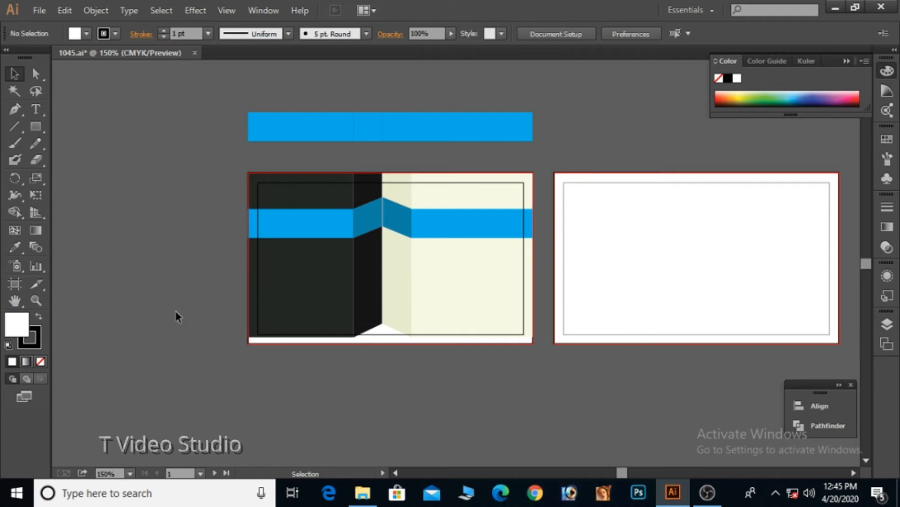
left_click_drag(379, 346, 327, 348)
left_click(40, 362)
left_click(18, 318)
Inspect the seam between the dark and cream strips at the card's top edge, and the overall card.
left_click_drag(369, 161, 398, 196)
left_click(455, 165)
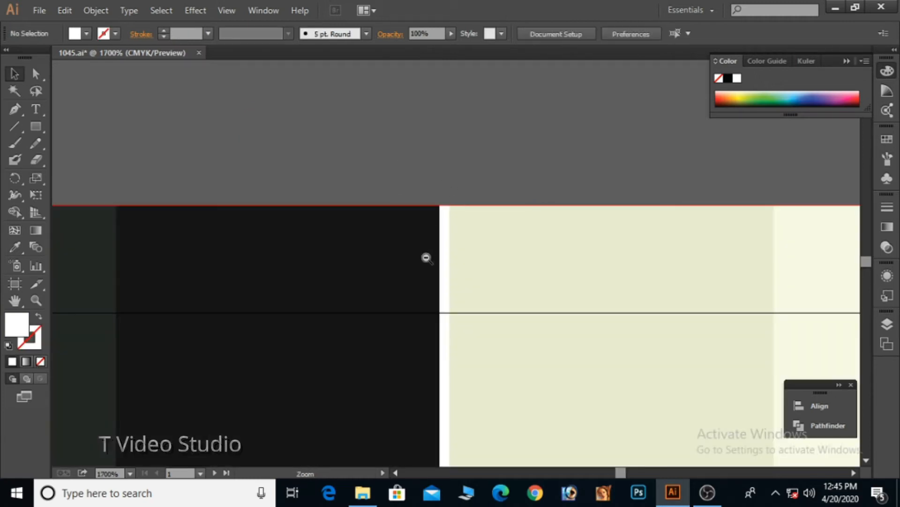
left_click(426, 258, "ctrl+alt")
left_click(426, 257, "ctrl+alt")
left_click(426, 257, "ctrl+alt")
left_click(426, 258, "ctrl+alt")
left_click(426, 258, "ctrl+alt")
left_click(426, 258, "ctrl+alt")
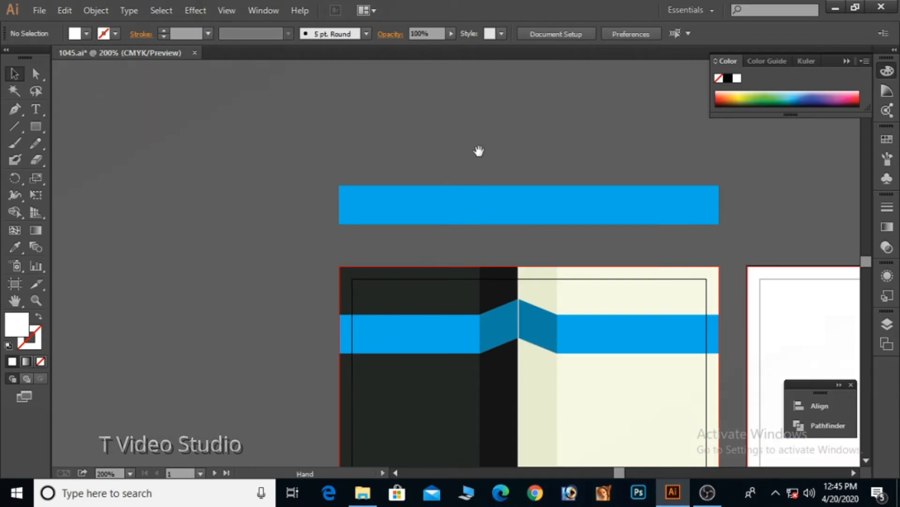
scroll(557, 290, "down", 2)
scroll(530, 300, "up", 6)
scroll(541, 301, "down", 8)
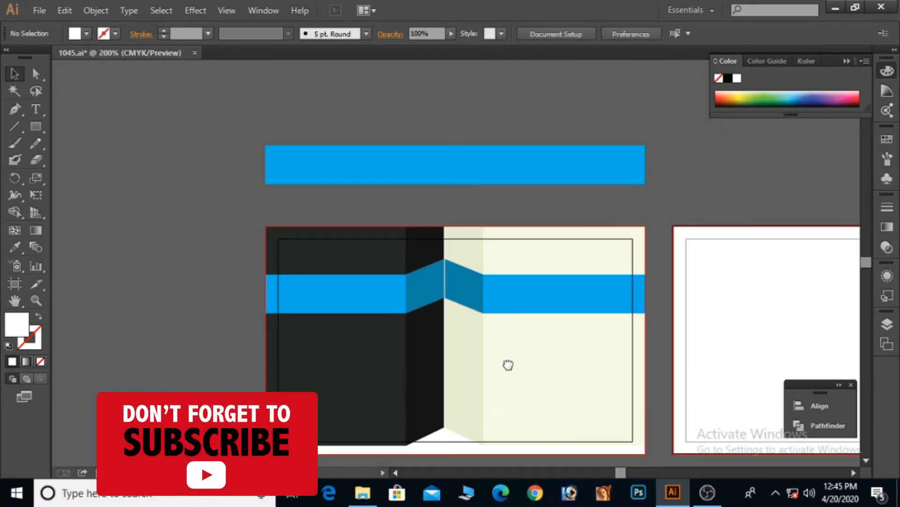
scroll(508, 364, "down", 3)
Fill the white background rectangle behind the folded panels with a deep red.
left_click(455, 349)
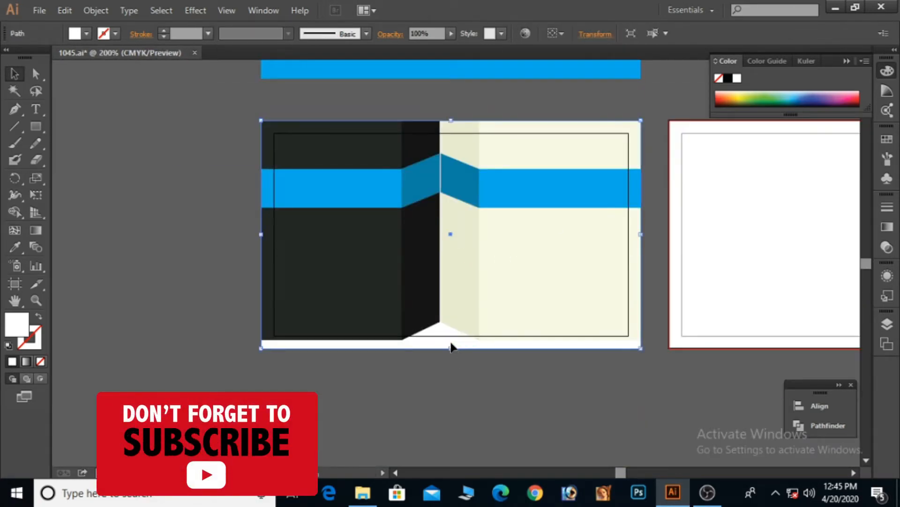
left_click(852, 95)
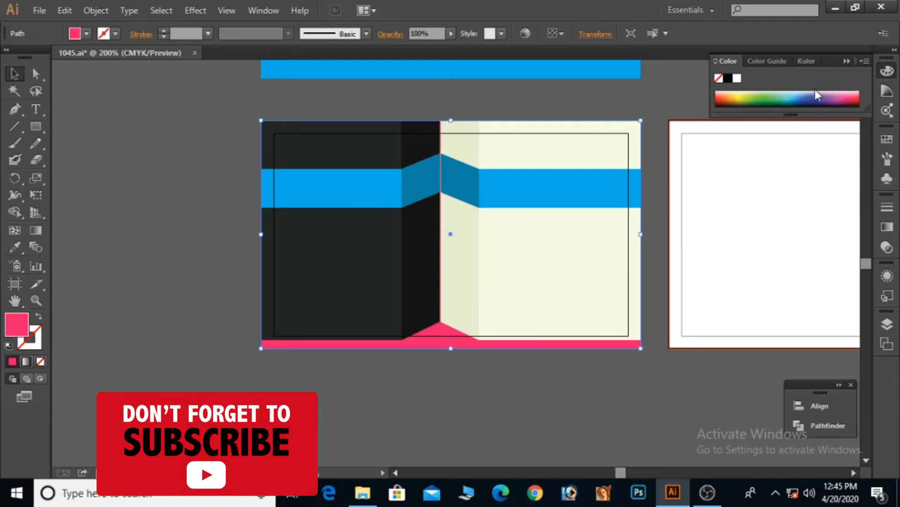
left_click(861, 96)
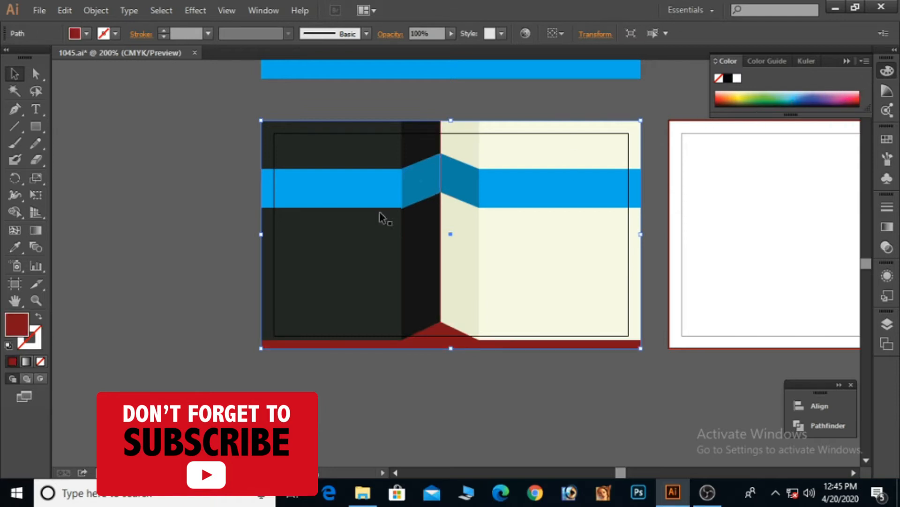
double_click(17, 323)
left_click_drag(555, 131, 563, 100)
left_click(535, 161)
left_click(684, 109)
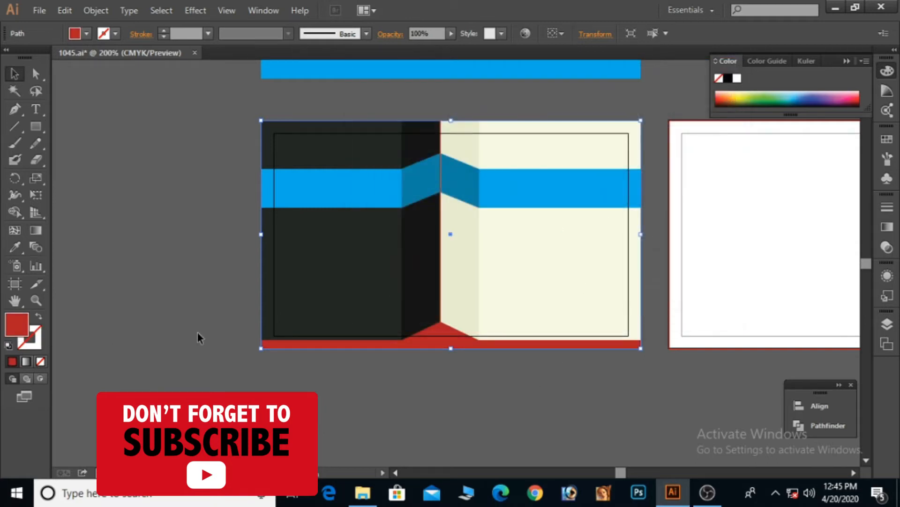
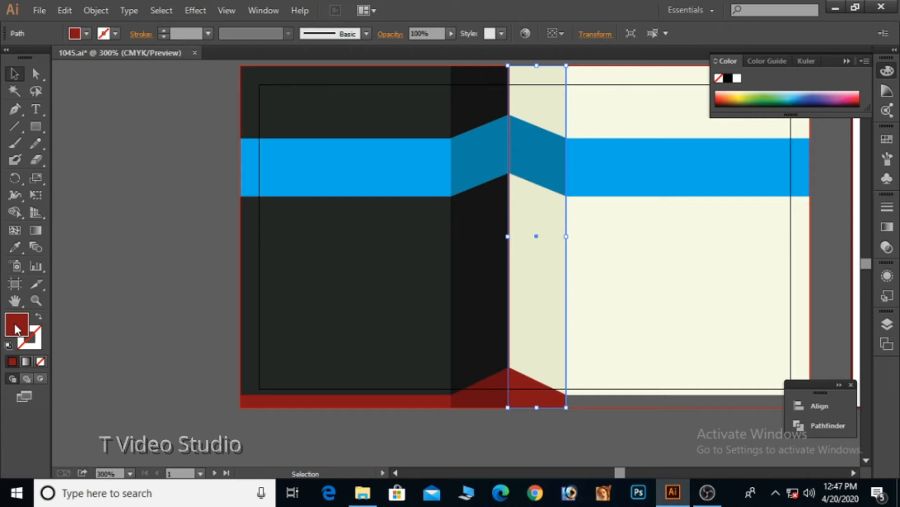
Fill the red segment behind the narrow cream strip with a very dark red.
left_click(536, 217)
left_click(694, 114)
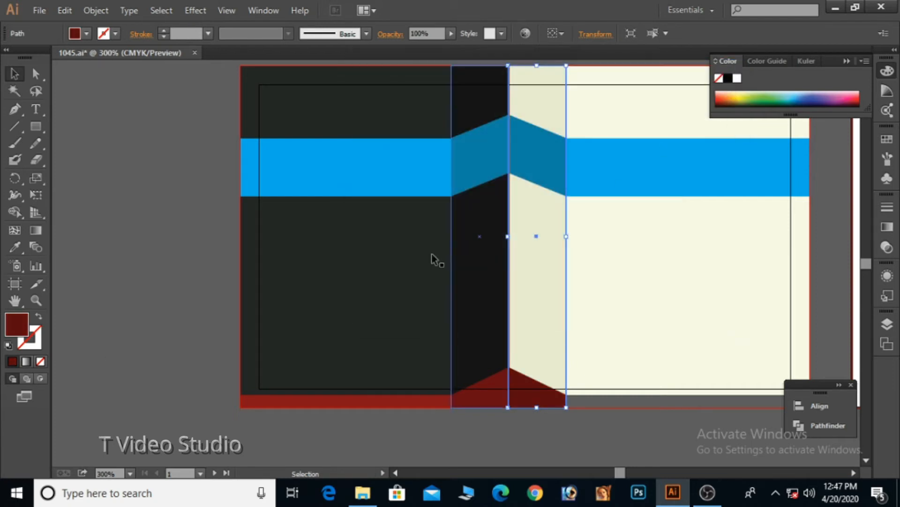
left_click(175, 274)
Fill the red segment beneath the narrow cream strip with a bright red.
key("ctrl+space")
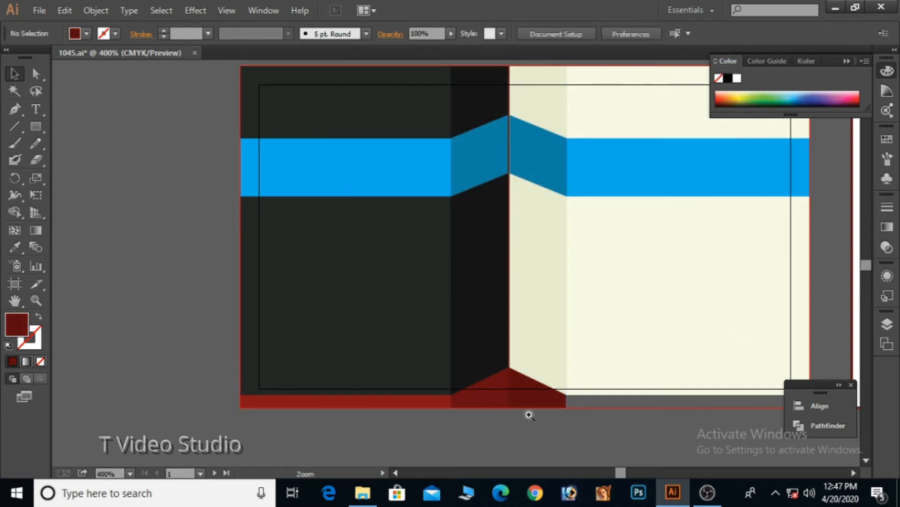
left_click(529, 414, "ctrl")
left_click(470, 234)
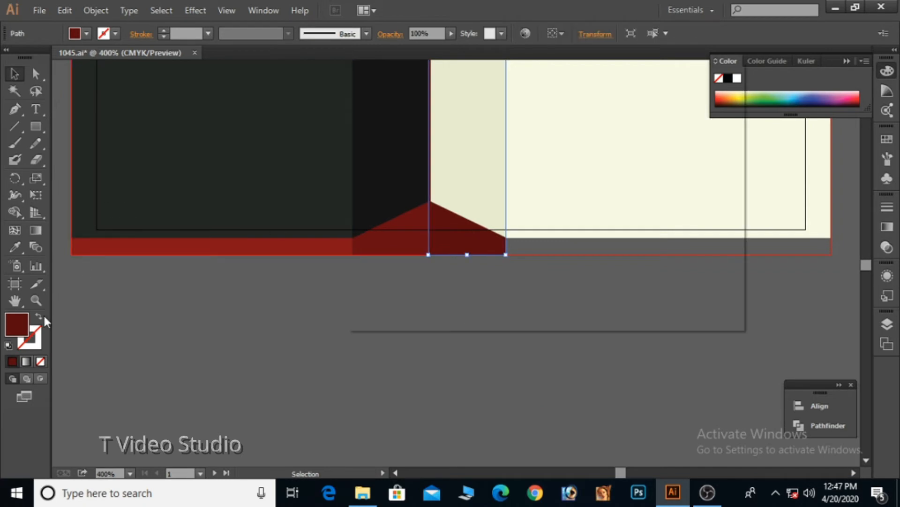
double_click(17, 324)
left_click(536, 109)
left_click(693, 113)
left_click(520, 334)
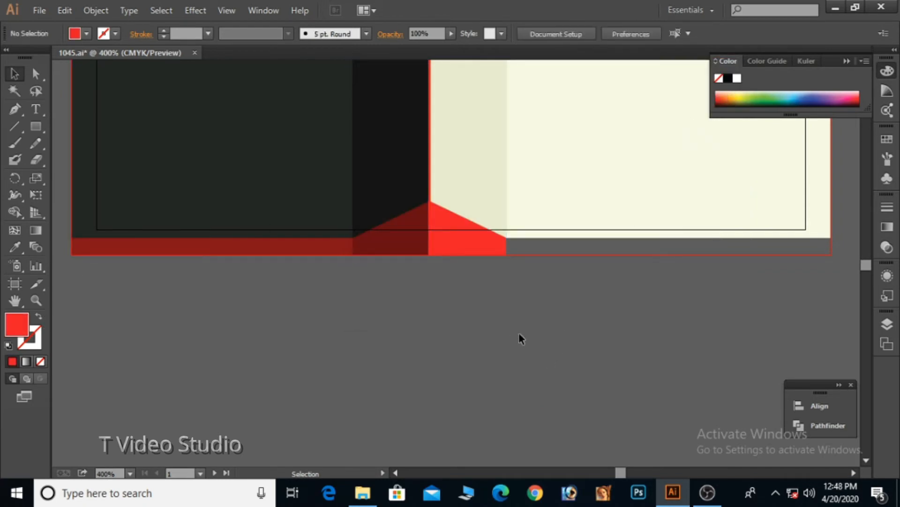
Fill the red segment beneath the wide dark panel with the same bright red.
left_click(323, 256)
double_click(20, 327)
left_click(535, 111)
left_click(693, 112)
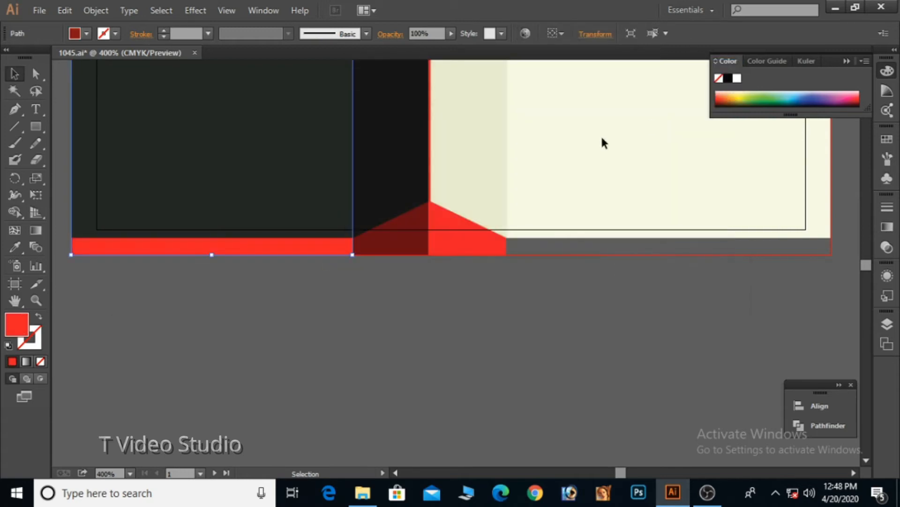
left_click(437, 367)
Fill the red segment beneath the narrow dark strip with a medium red, #BF0D0D.
left_click(376, 247)
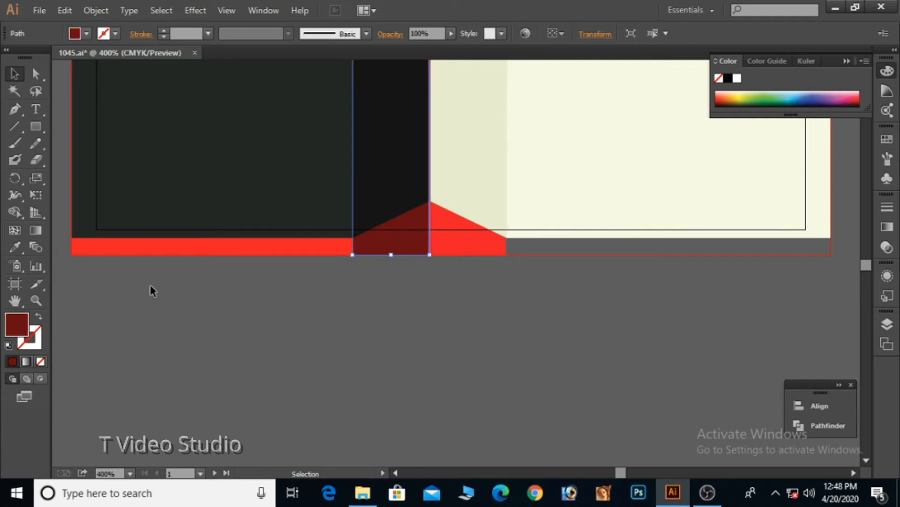
double_click(19, 327)
left_click(508, 139)
left_click(691, 113)
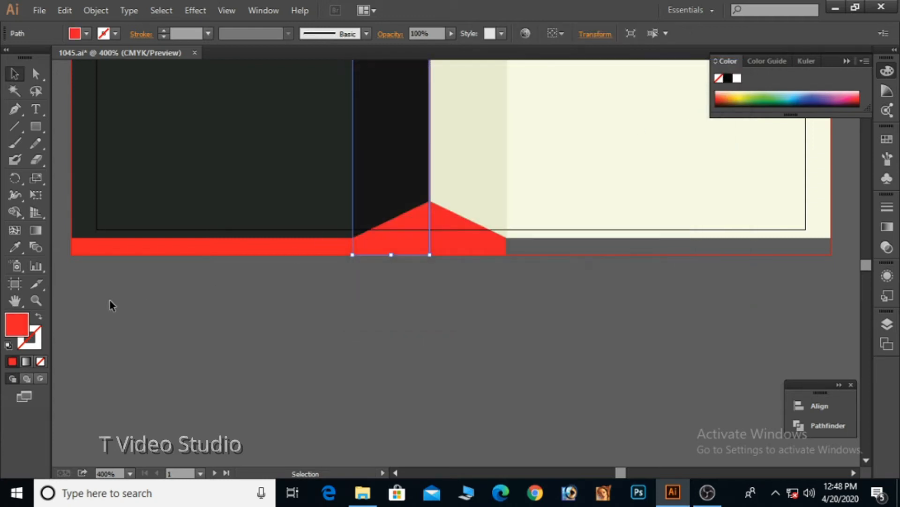
left_click_drag(567, 127, 563, 106)
left_click(527, 153)
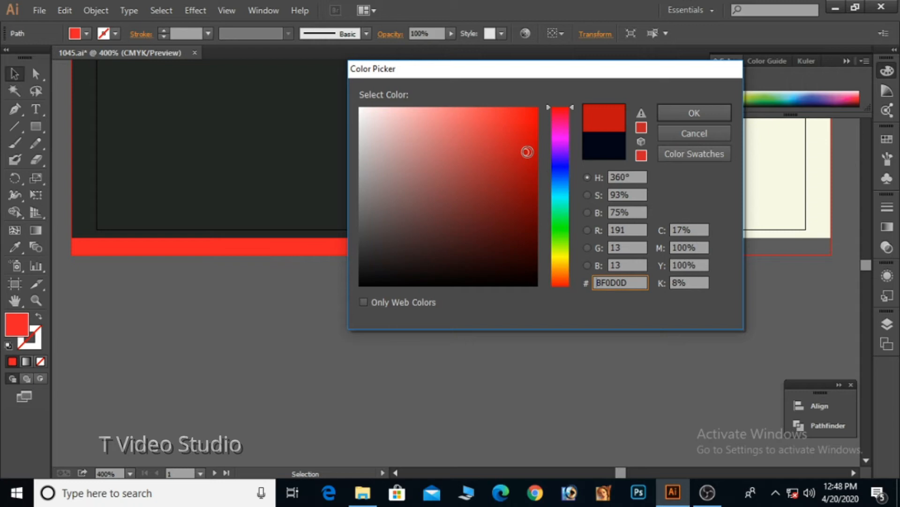
left_click(691, 115)
Try a medium red fill on the red segment beneath the narrow cream strip.
left_click(454, 249)
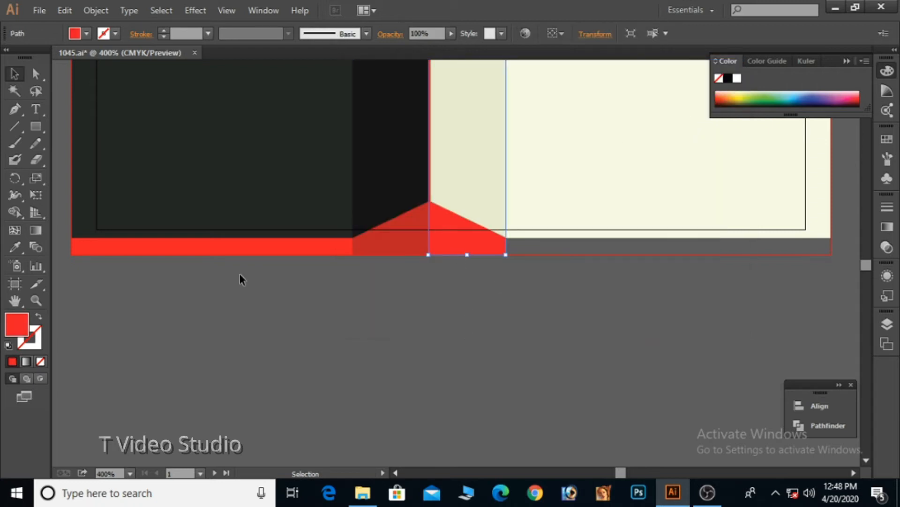
double_click(19, 324)
left_click(530, 164)
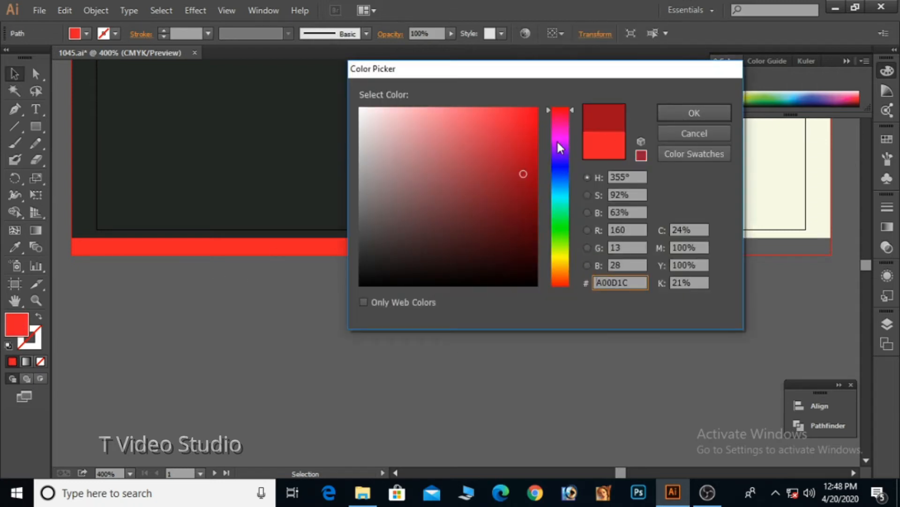
left_click(691, 117)
left_click(501, 359)
Fill the red segment beneath the narrow cream strip with a dark maroon red.
left_click(457, 247)
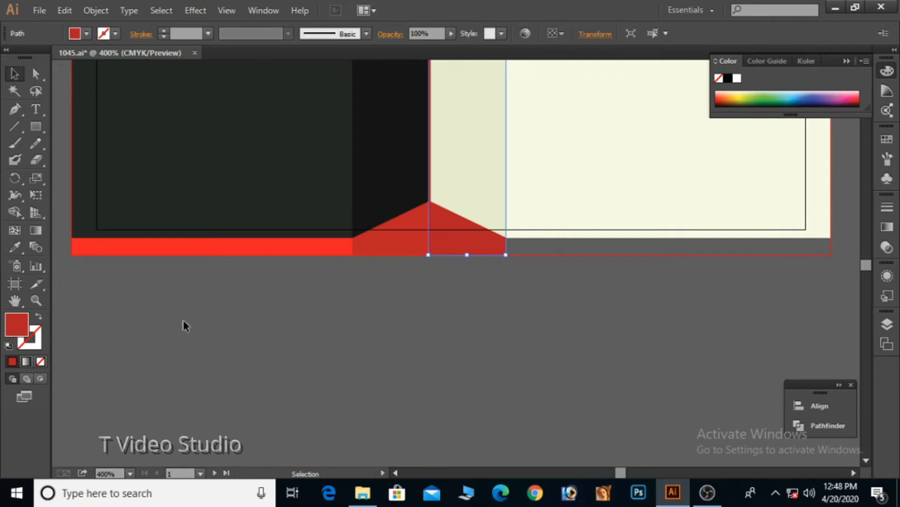
double_click(19, 325)
left_click(531, 207)
left_click(692, 114)
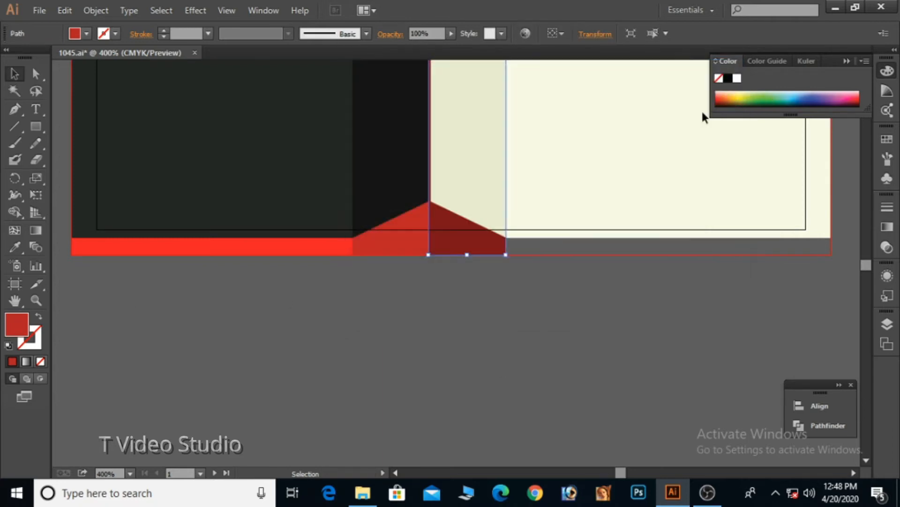
left_click(518, 372)
Duplicate the bright red base segment from the wide dark panel beneath the wide cream panel and stretch it to the card's outer edge.
left_click_drag(275, 249, 710, 250)
left_click(650, 322)
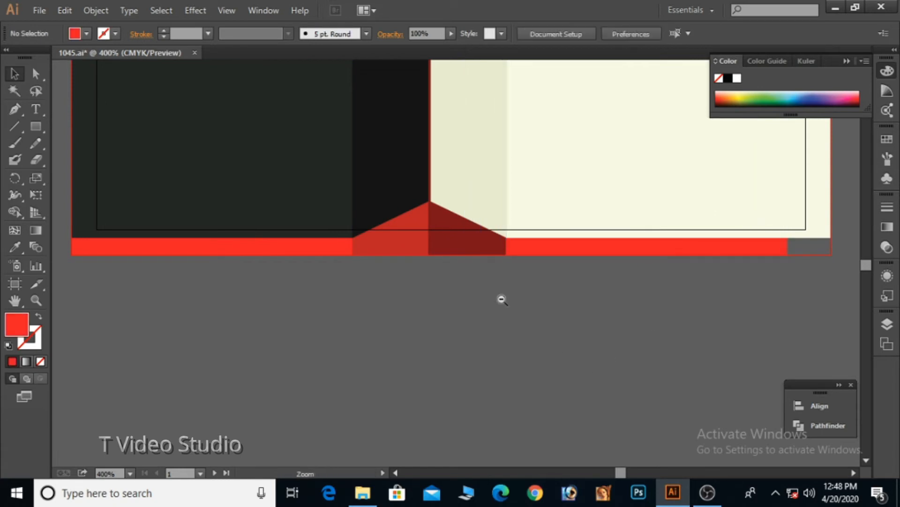
left_click(500, 298, "ctrl+alt")
left_click(500, 297, "ctrl+alt")
left_click(479, 259, "ctrl+alt")
left_click(522, 230)
left_click_drag(524, 149, 539, 150)
left_click(501, 305)
scroll(463, 322, "up", 3)
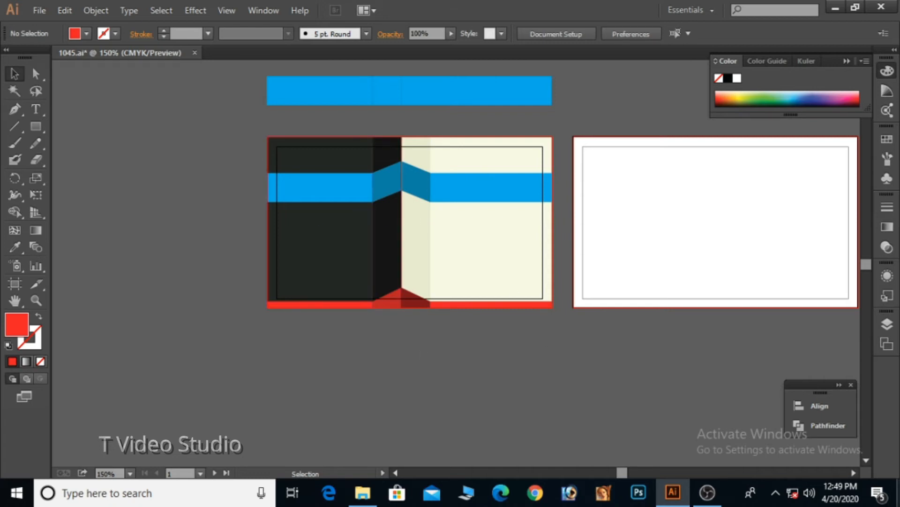
Unlock all the artwork and lock the four red segments of the folded base.
left_click(342, 179)
left_click(227, 216)
left_click(483, 187)
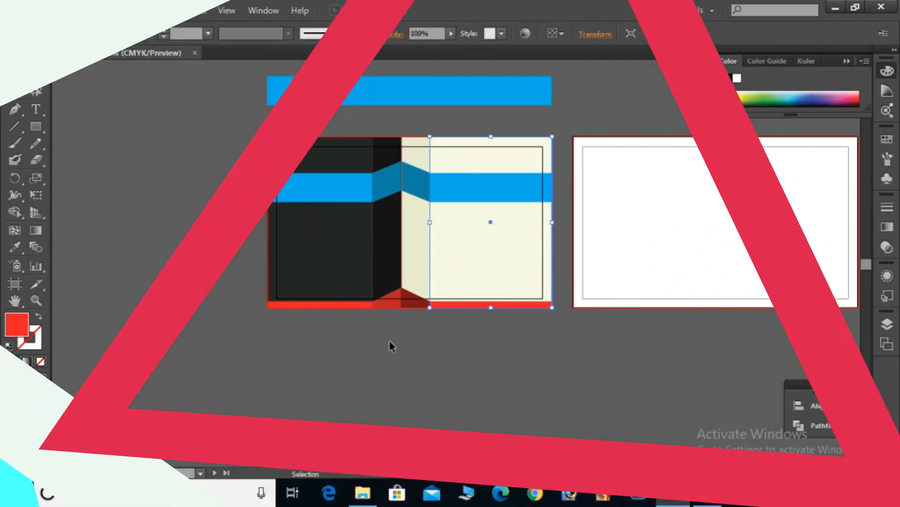
left_click(390, 343)
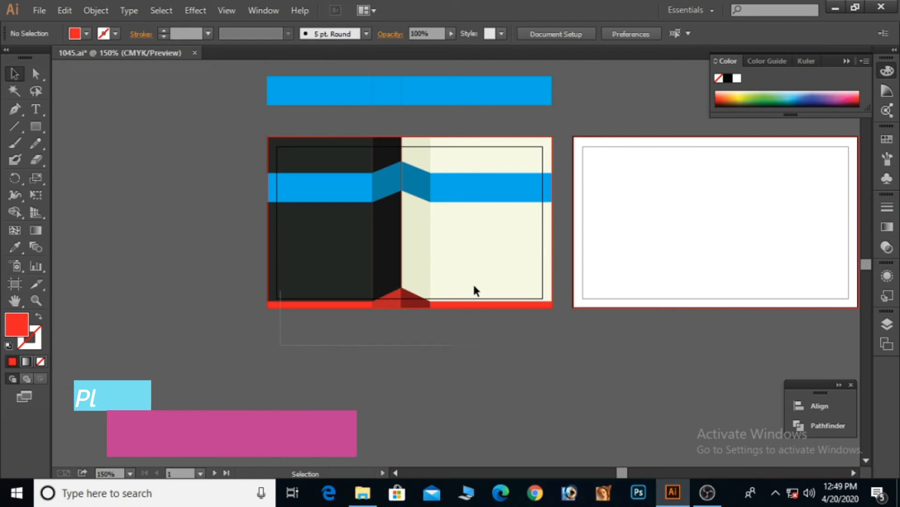
left_click_drag(474, 291, 496, 270)
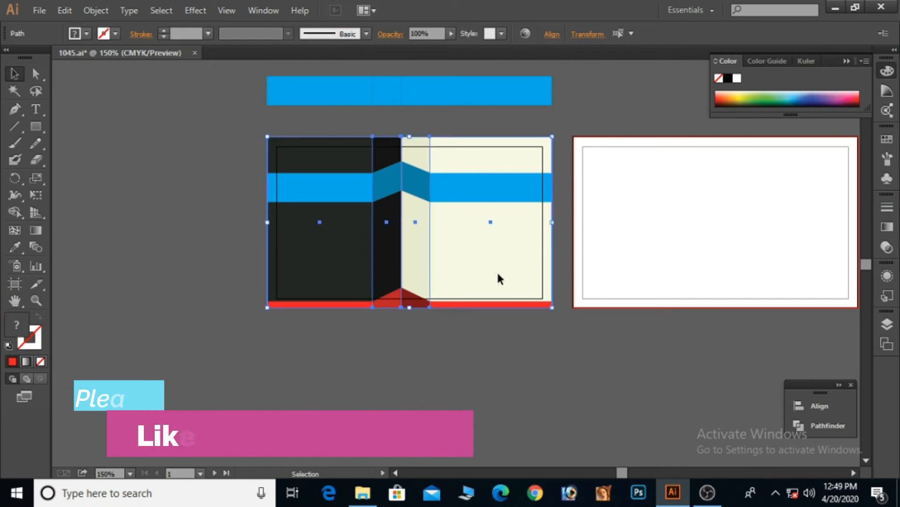
left_click(364, 379)
left_click(96, 10)
left_click(157, 107)
left_click_drag(451, 312, 451, 303)
left_click(96, 11)
mouse_move(150, 96)
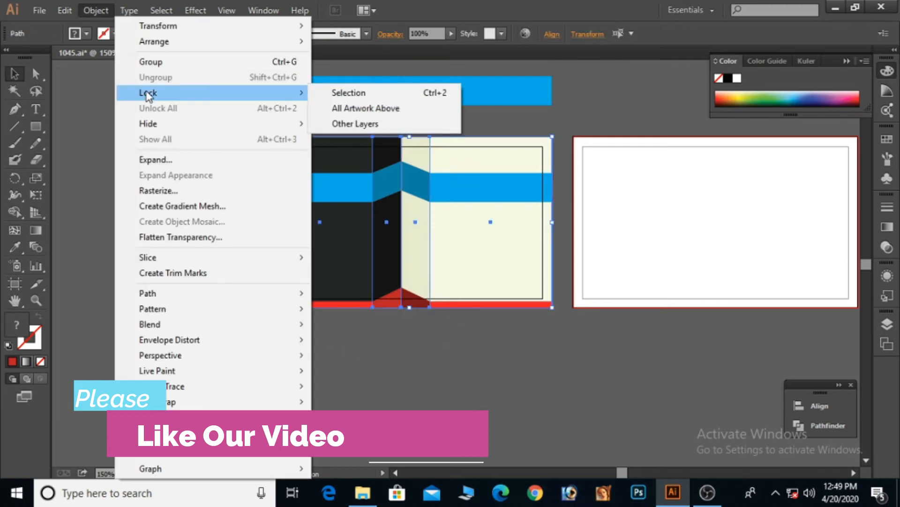
left_click(359, 93)
Apply a linear gradient to the blue band segment on the wide cream panel, with a deep blue starting stop.
left_click(489, 188)
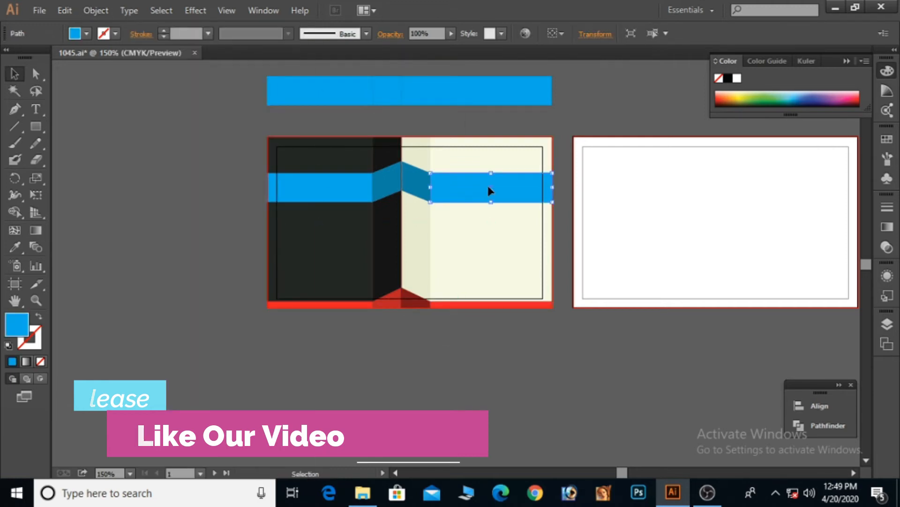
left_click(887, 226)
left_click(784, 294)
left_click(718, 306)
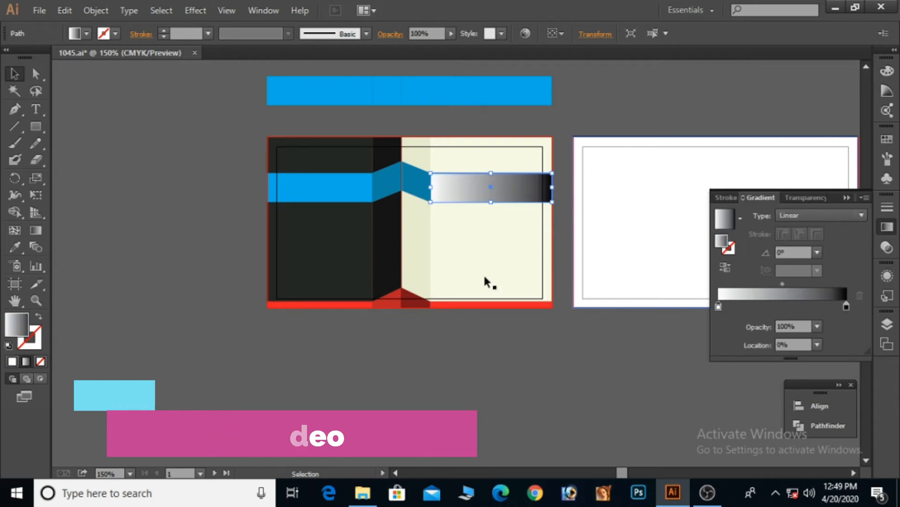
double_click(14, 324)
left_click(558, 179)
left_click(531, 170)
left_click(694, 113)
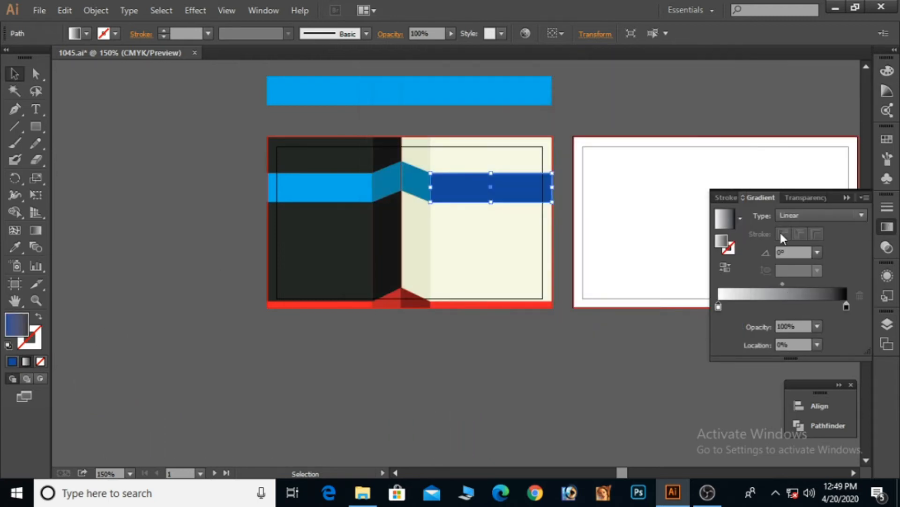
Set the end stop of that band gradient to a slightly lighter deep blue.
left_click(846, 306)
double_click(16, 325)
left_click(561, 179)
left_click(526, 140)
left_click(702, 115)
left_click(592, 359)
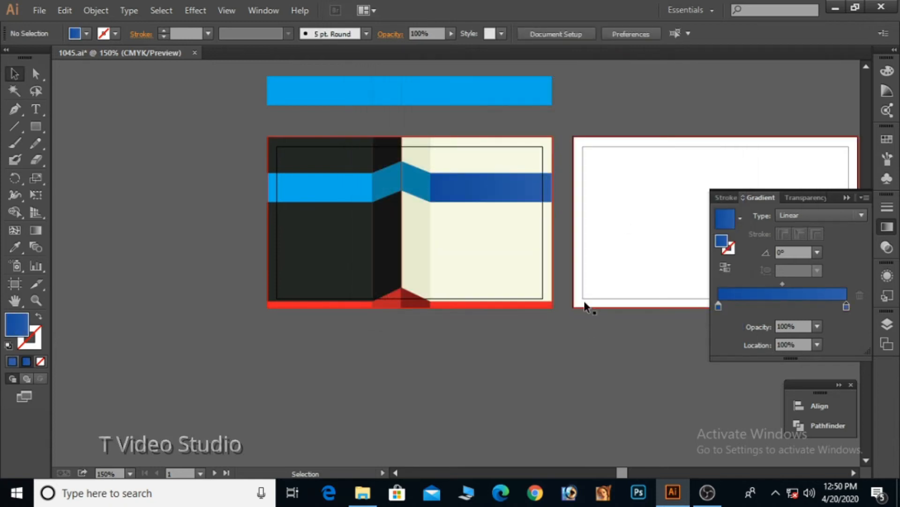
Change the starting stop of the gradient on the cream panel's band segment to bright cyan, C 100, M 0, Y 0, K 0.
left_click(486, 189, "ctrl")
left_click(496, 295, "ctrl")
left_click_drag(452, 280, 552, 244)
left_click(544, 185)
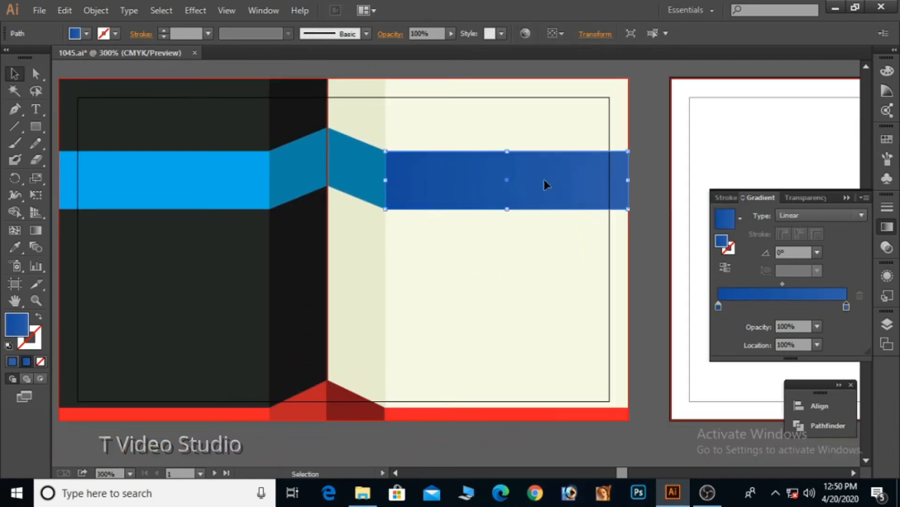
double_click(718, 306)
left_click_drag(795, 363, 722, 394)
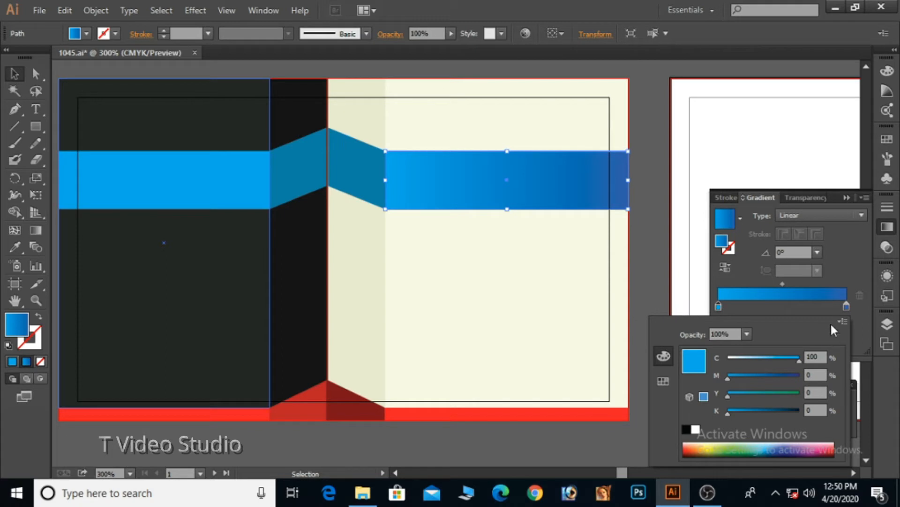
left_click(858, 309)
Set the gradient's end stop to C 100, M 21, Y 0, K 0.
double_click(847, 306)
left_click_drag(791, 361, 741, 375)
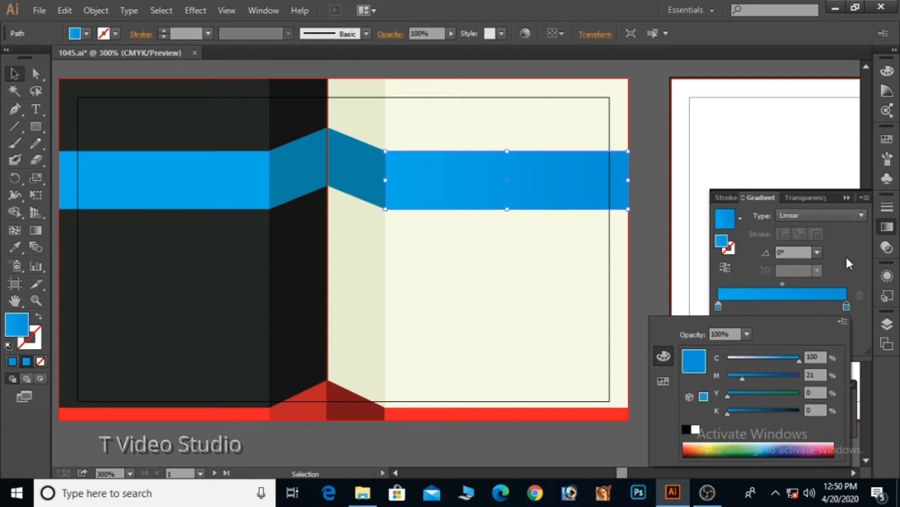
left_click(737, 409)
left_click_drag(736, 409, 724, 406)
Set the black component of the gradient's starting stop to 11%.
left_click(718, 306)
left_click(736, 410)
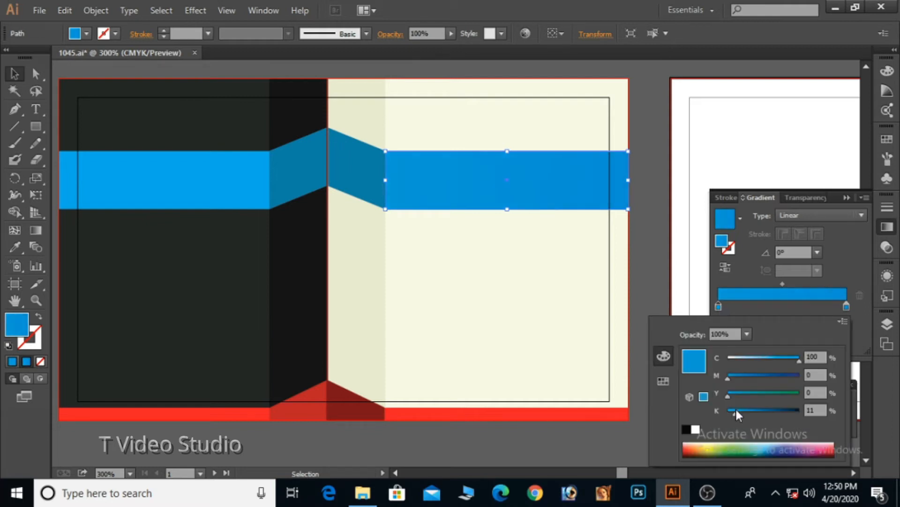
left_click(639, 272)
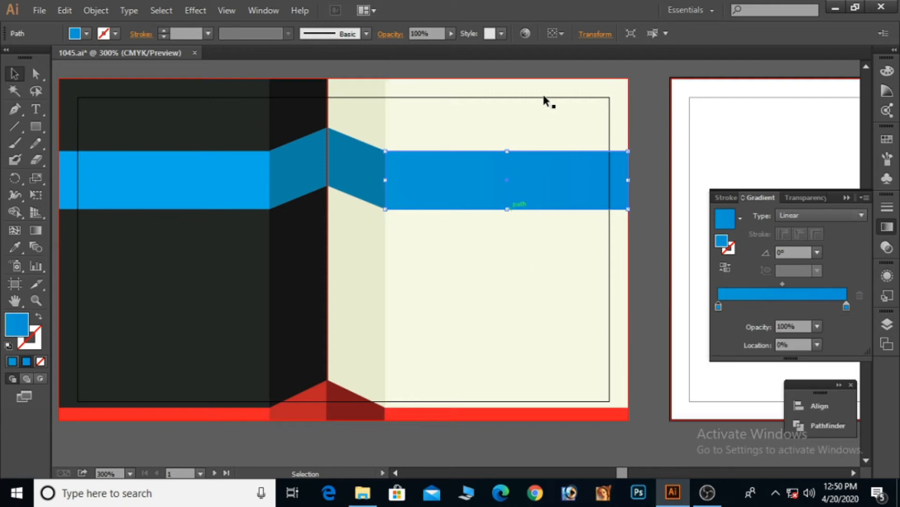
left_click(659, 104)
Darken the starting stop of the cream panel's band gradient to about 33% black, matching the adjoining fold.
left_click(553, 251, "ctrl+alt")
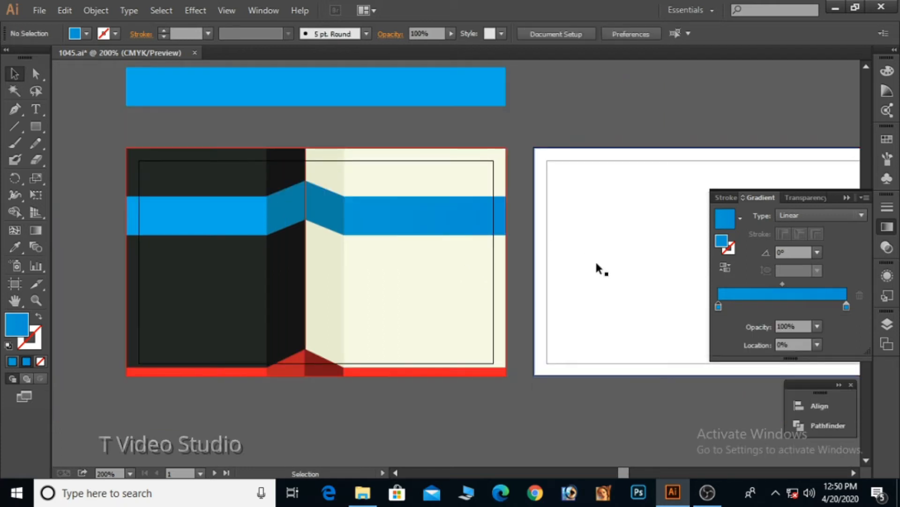
left_click(502, 232)
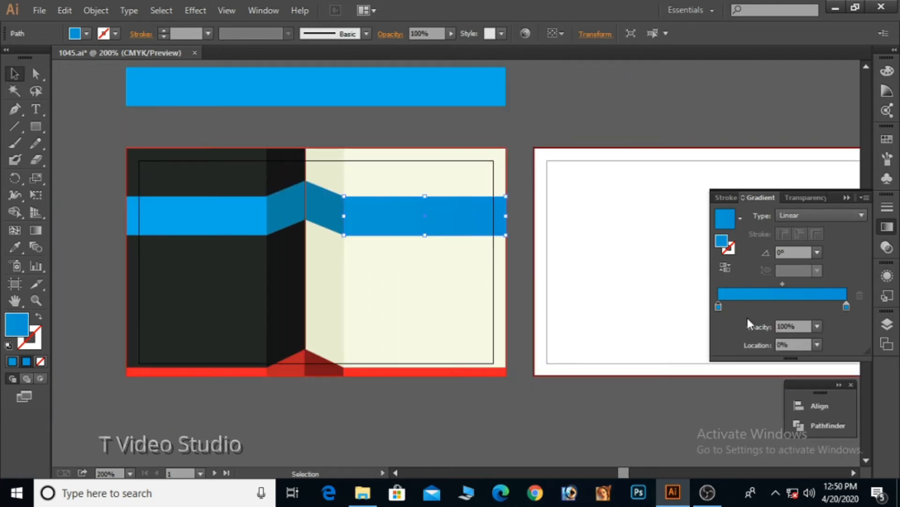
double_click(718, 306)
left_click_drag(731, 411, 757, 414)
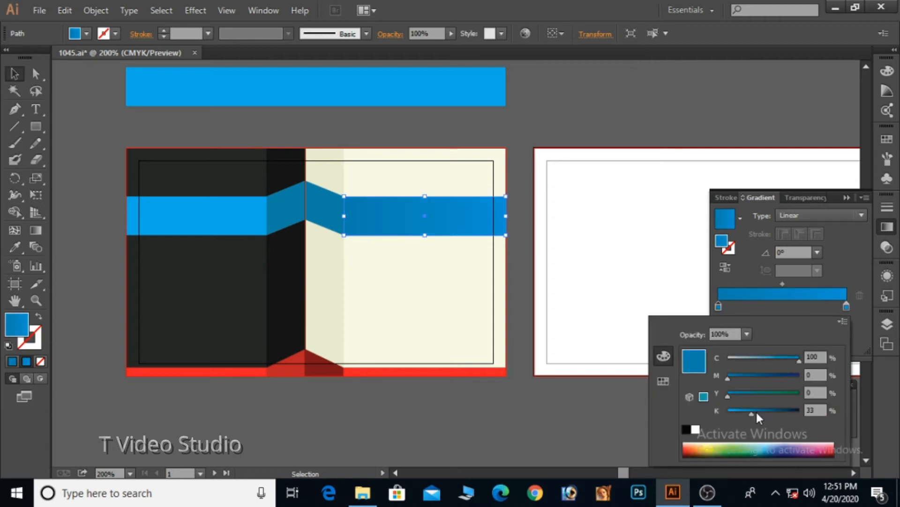
left_click(754, 411)
left_click(585, 407)
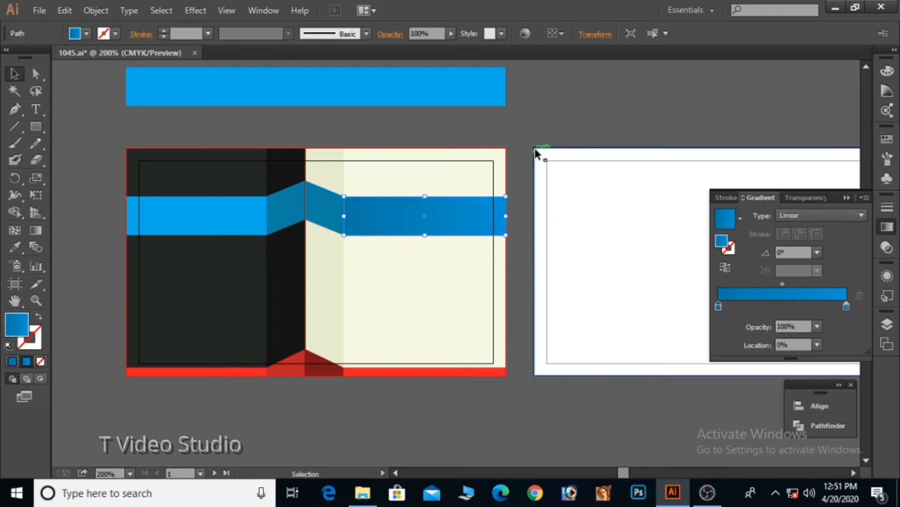
left_click(544, 123)
Copy the cream panel band's gradient onto the blue band segment over the wide dark panel with the Eyedropper tool.
left_click(390, 252, "ctrl")
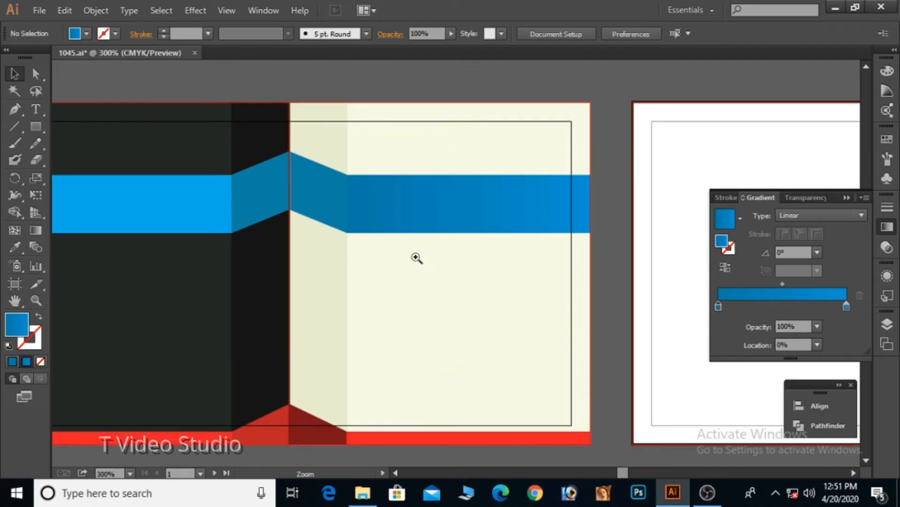
left_click(416, 258, "ctrl")
left_click_drag(416, 257, 410, 189)
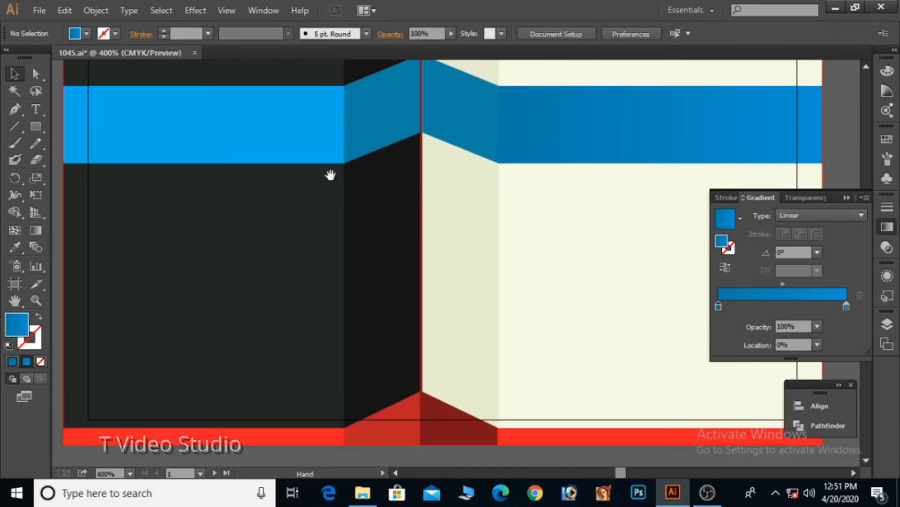
left_click(291, 145)
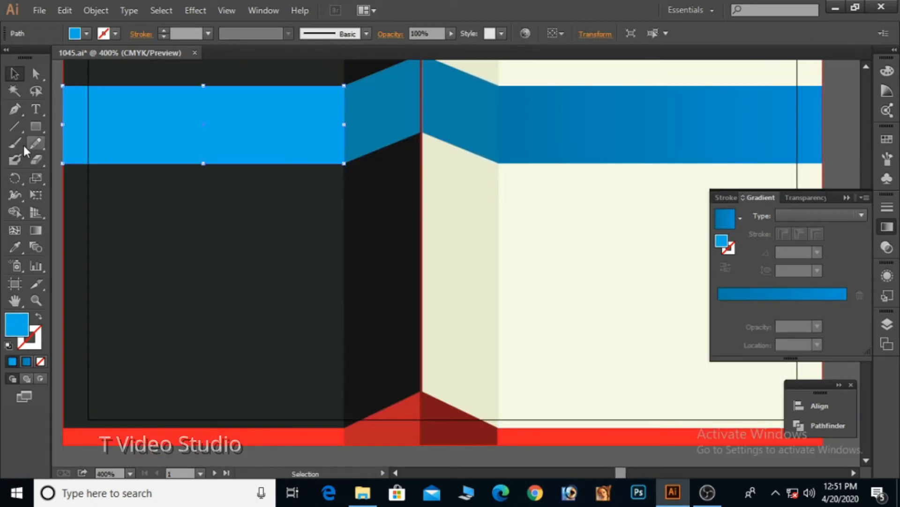
left_click(15, 247)
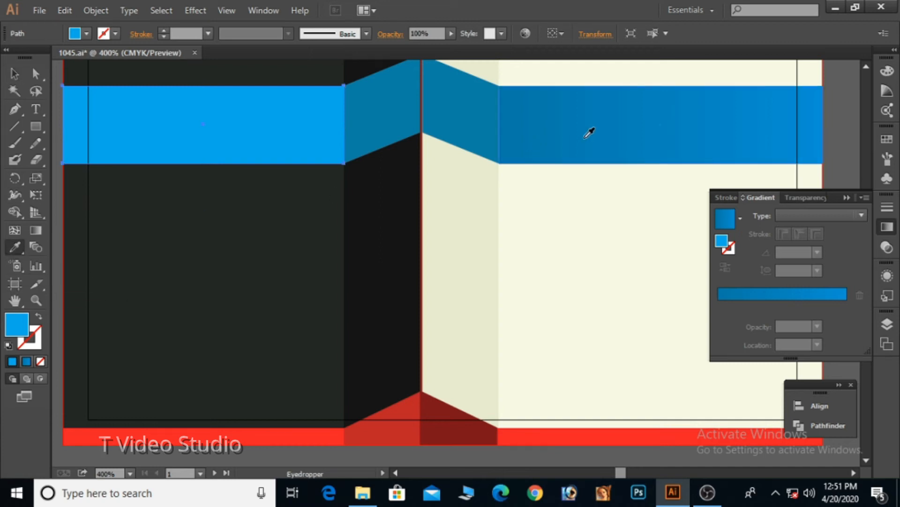
left_click(589, 133)
left_click(14, 73)
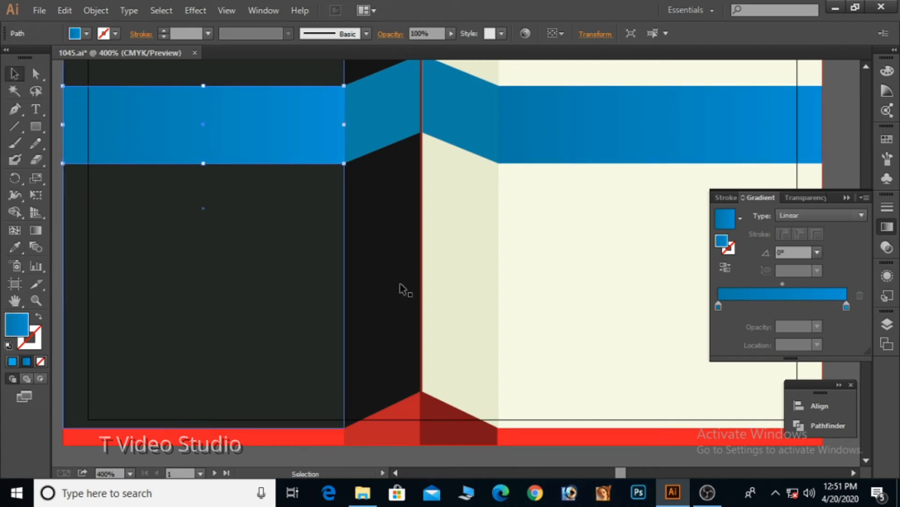
left_click(446, 282, "ctrl+alt")
left_click(446, 282, "ctrl+alt")
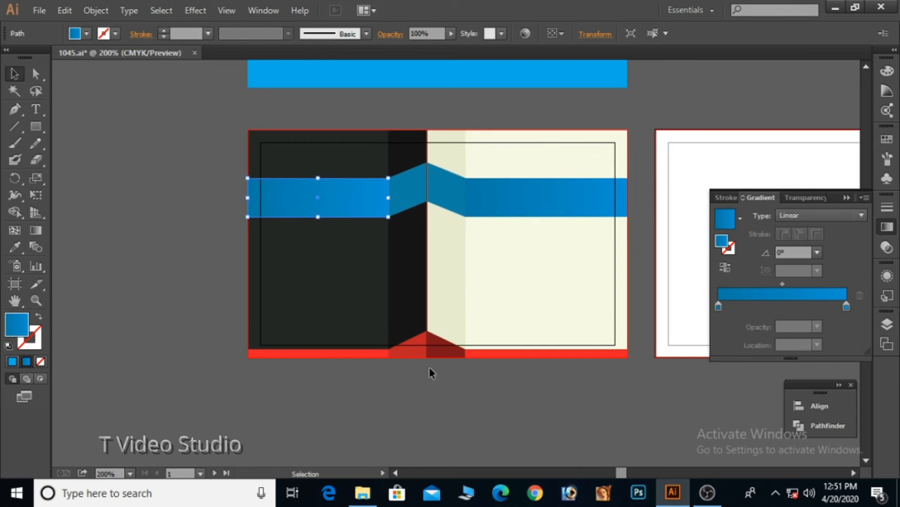
left_click(459, 397)
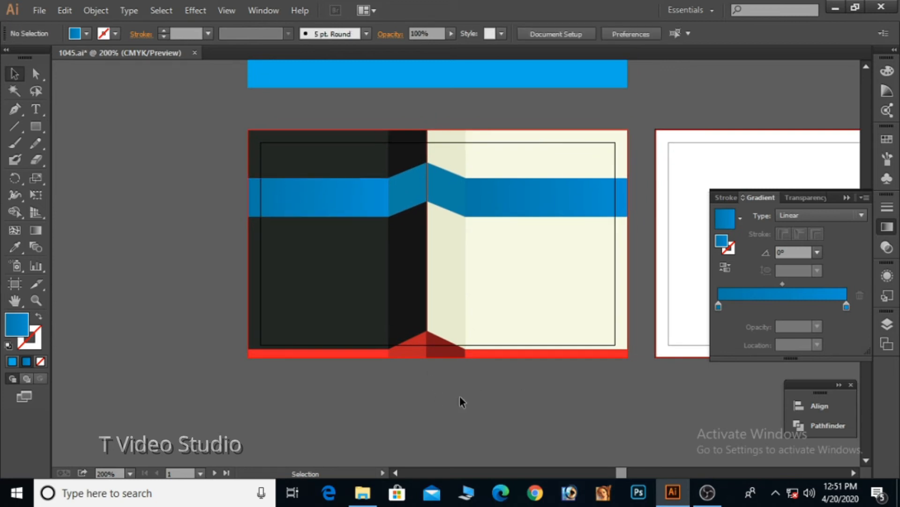
Set the magenta of the end stop to 52% in the gradient of the band segment over the wide cream panel.
left_click(543, 213)
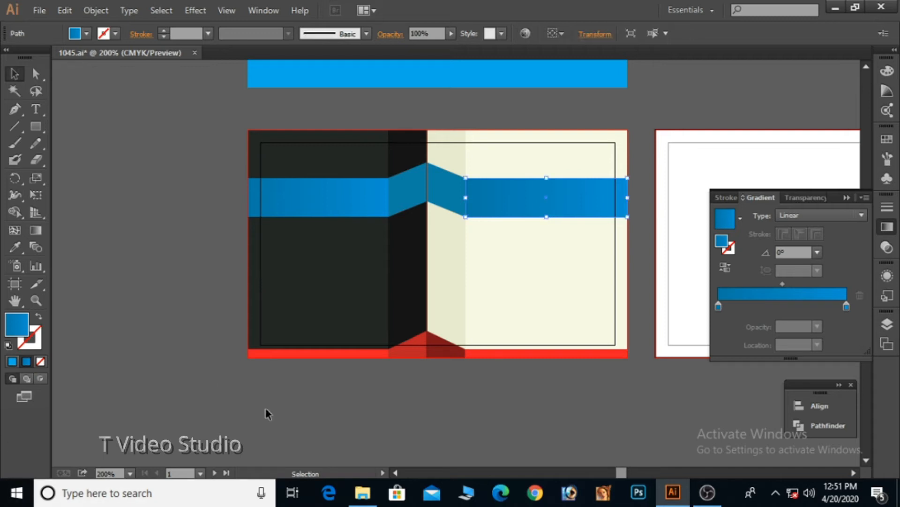
double_click(846, 306)
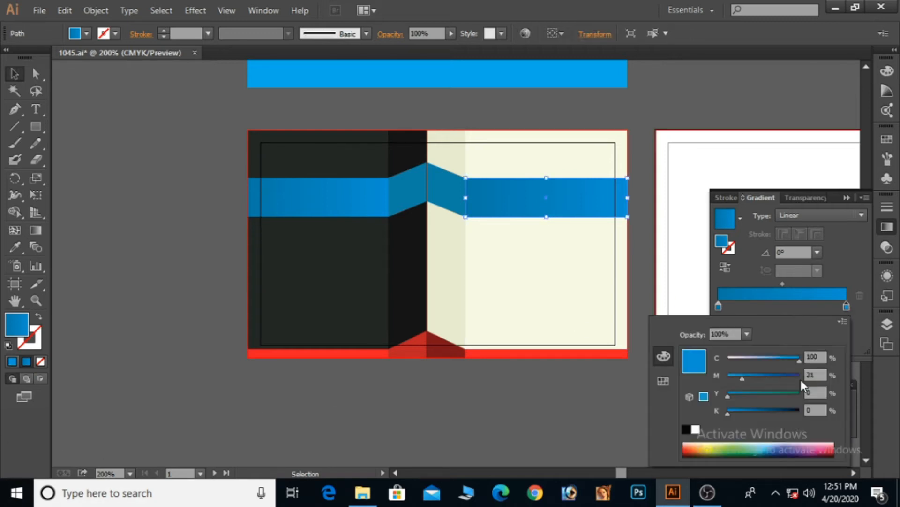
left_click_drag(755, 376, 766, 377)
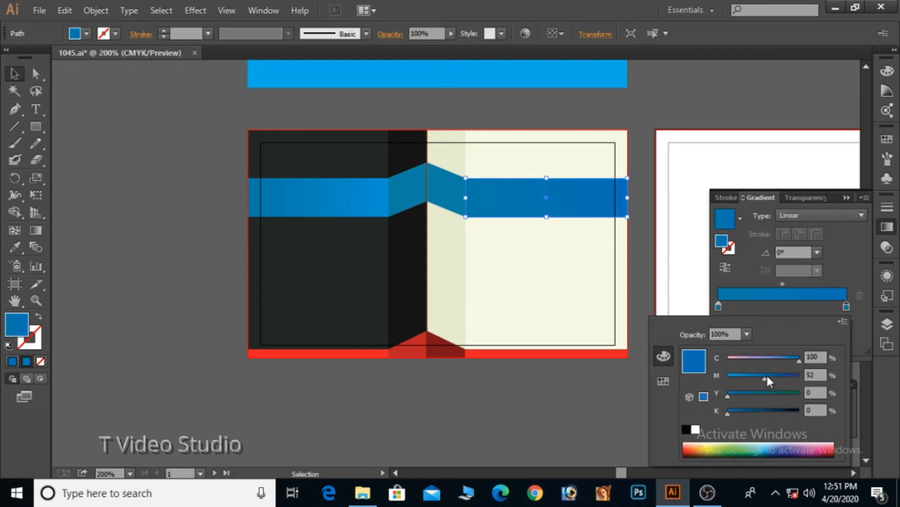
left_click(611, 423)
left_click(612, 430)
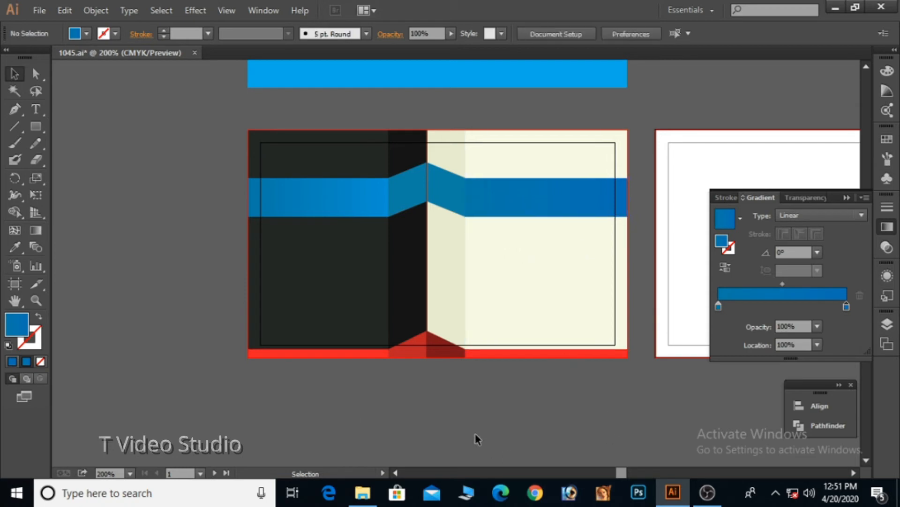
Copy the cream panel band's gradient onto the band segment over the wide dark panel with the Eyedropper tool.
left_click(357, 196)
key("i")
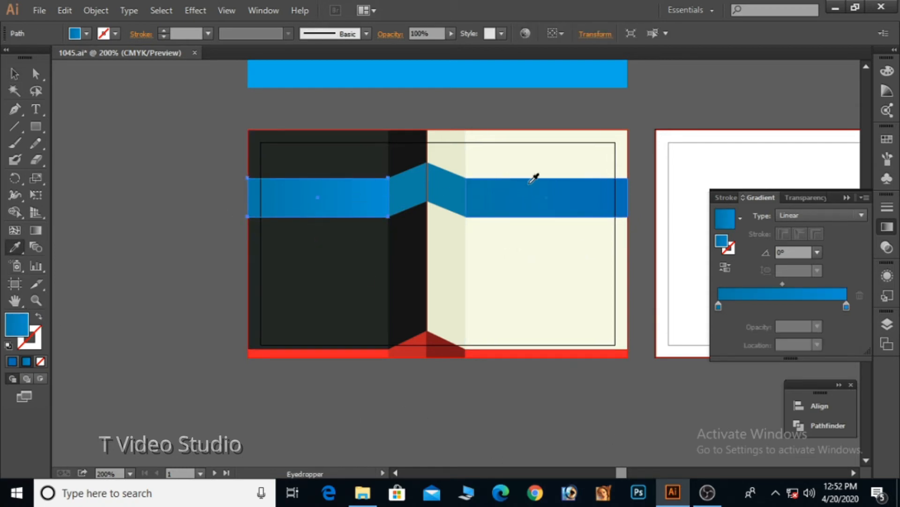
left_click(568, 194)
key("v")
left_click(288, 281)
Fill both angled band segments over the dark and cream folds with the same blue linear gradient.
left_click(418, 193)
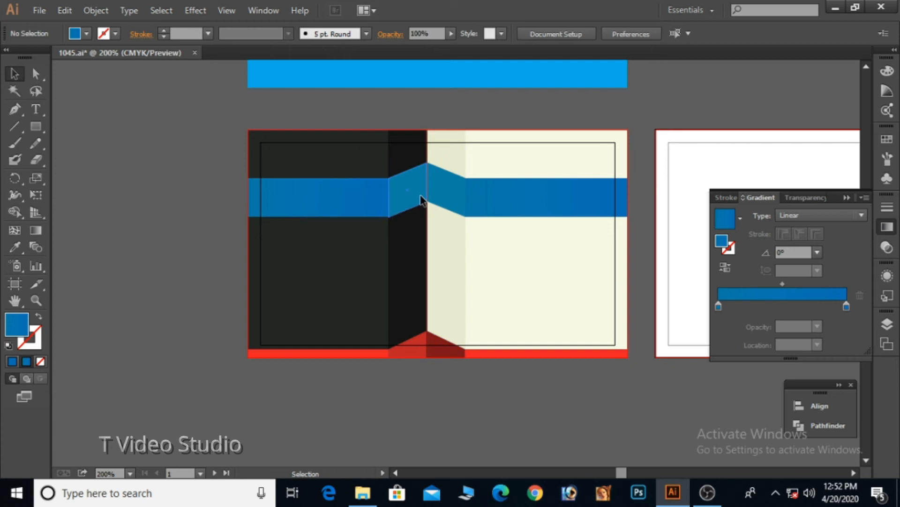
left_click(443, 440)
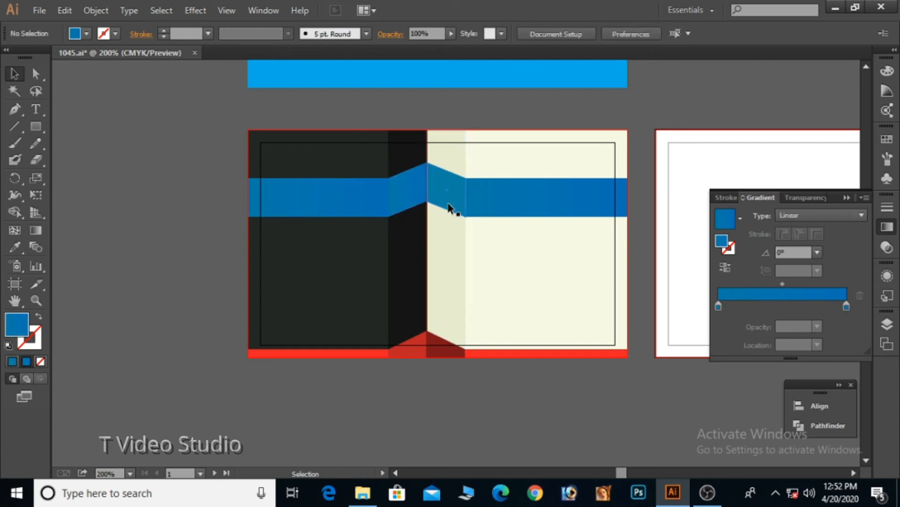
left_click(451, 200)
left_click(781, 292)
left_click(609, 399)
Try a solid dark blue fill on the angled band segment over the dark fold, and undo it.
left_click(445, 229, "ctrl")
left_click(443, 226, "ctrl")
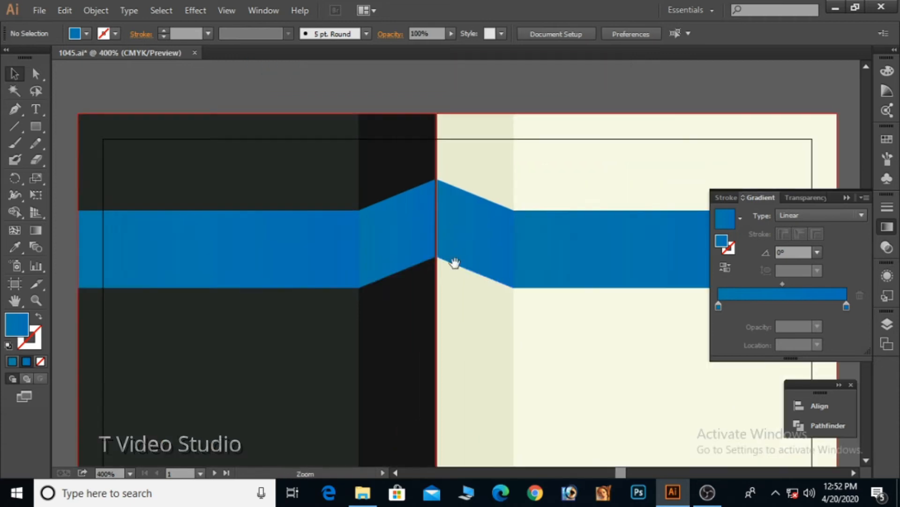
left_click(382, 237)
left_click(300, 323)
double_click(19, 326)
left_click(560, 184)
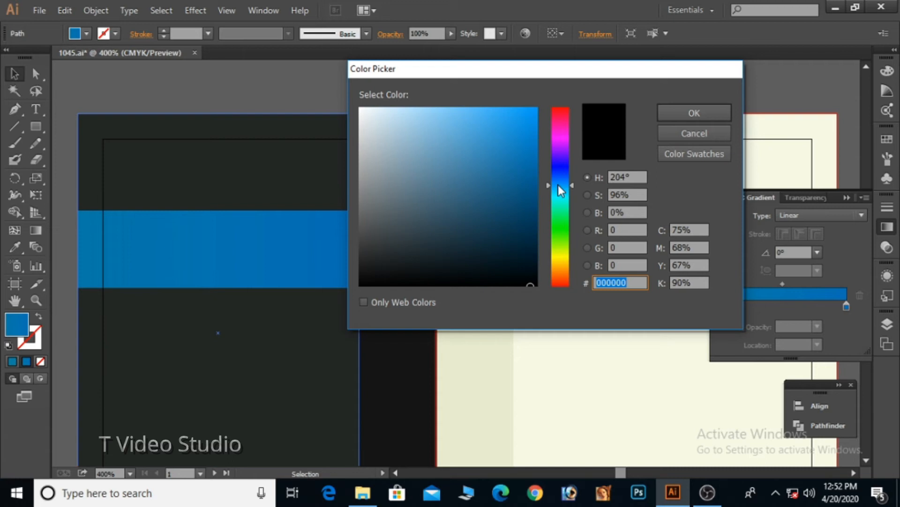
left_click(533, 193)
left_click(674, 113)
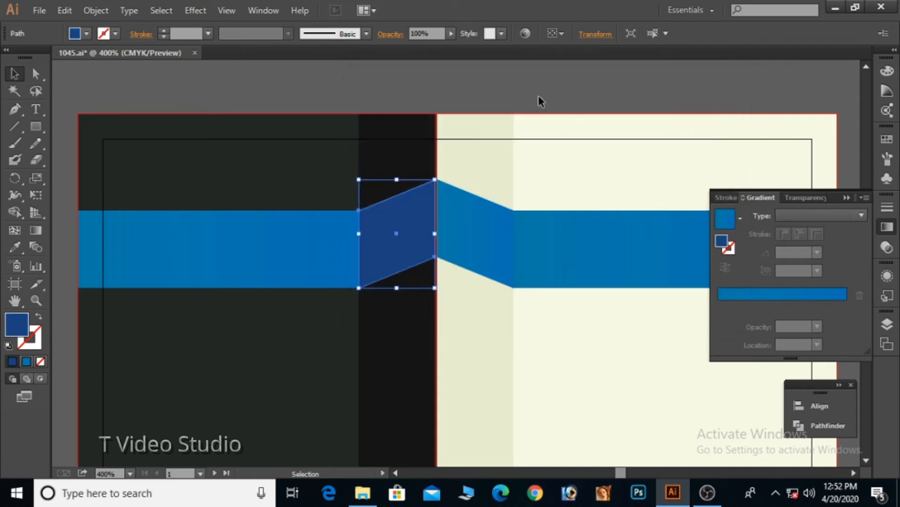
left_click(662, 88)
key("a")
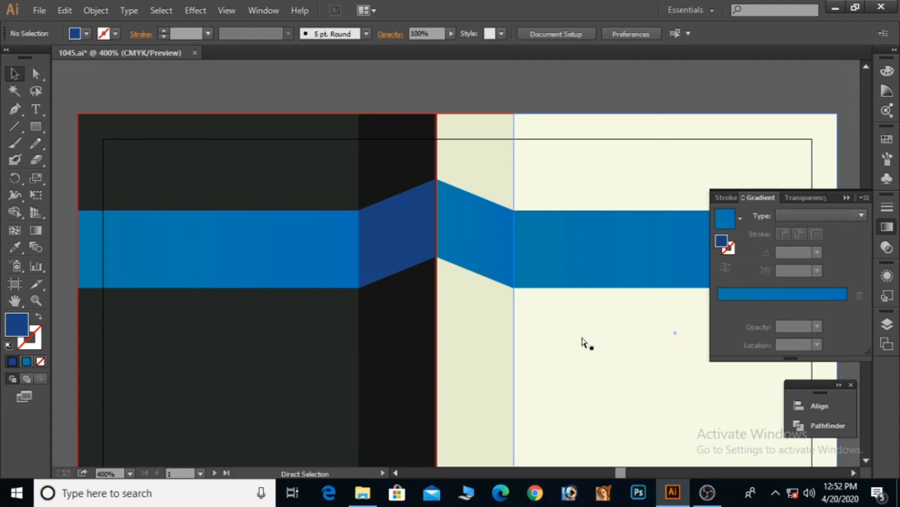
key("ctrl+z")
key("v")
left_click(445, 80)
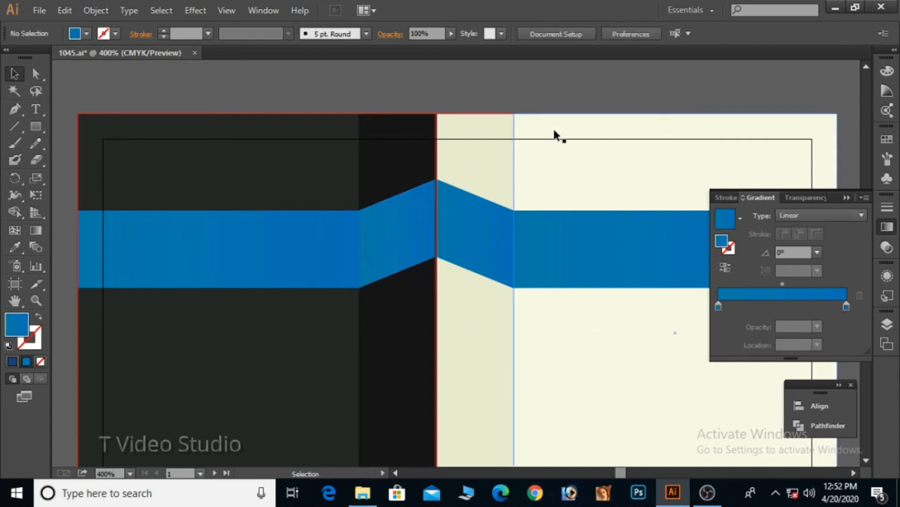
Set the gradient's starting stop to C 100, M 0, Y 0, K 0 on the angled band segment over the dark fold.
left_click(412, 230)
left_click(719, 305)
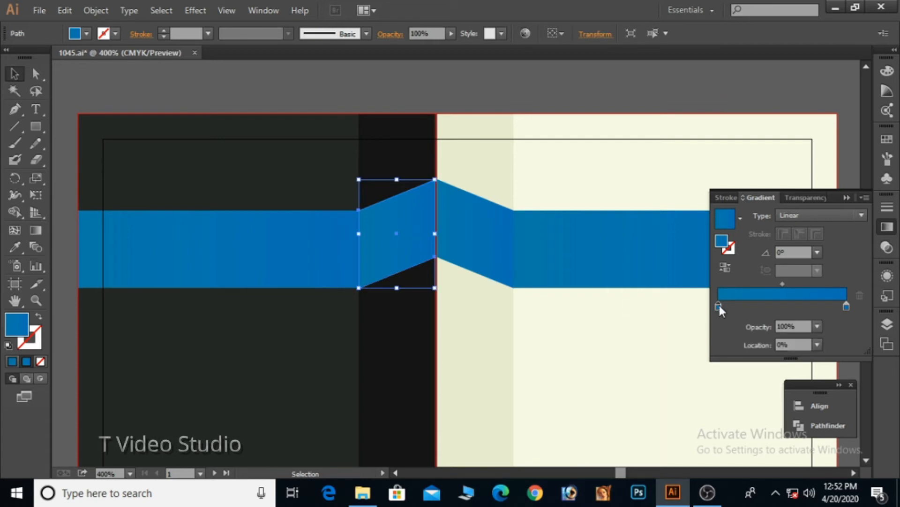
double_click(718, 305)
left_click_drag(752, 414, 727, 413)
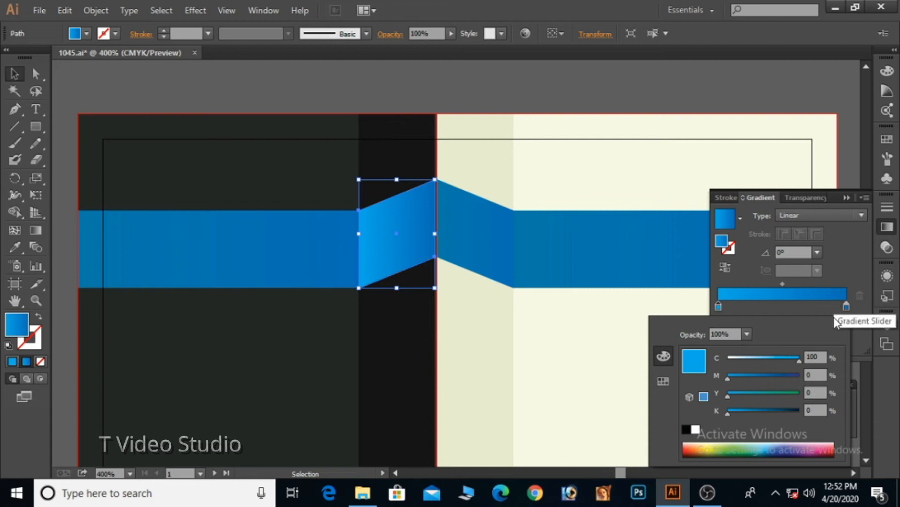
left_click(797, 309)
left_click(99, 160)
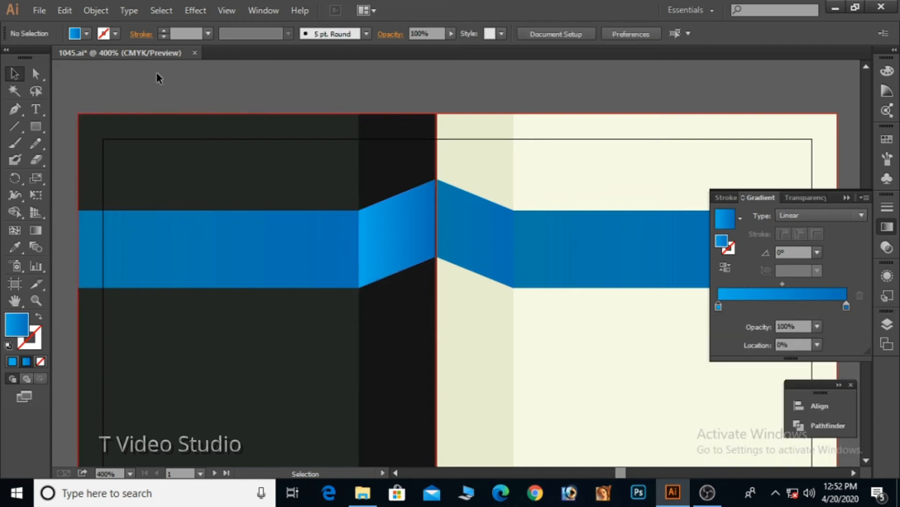
Copy the dark fold band segment's gradient onto the angled band segment over the cream fold with the Eyedropper tool.
left_click(458, 233)
key("i")
left_click(379, 258)
key("v")
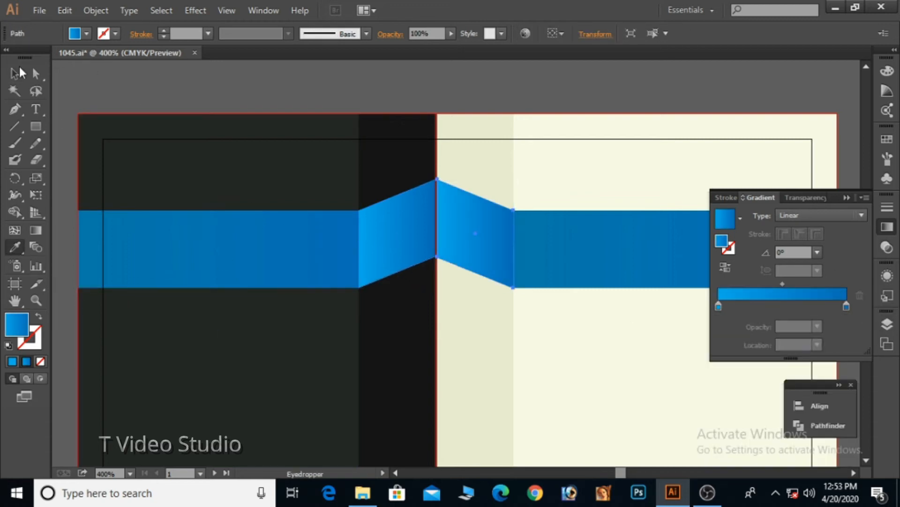
left_click(180, 90)
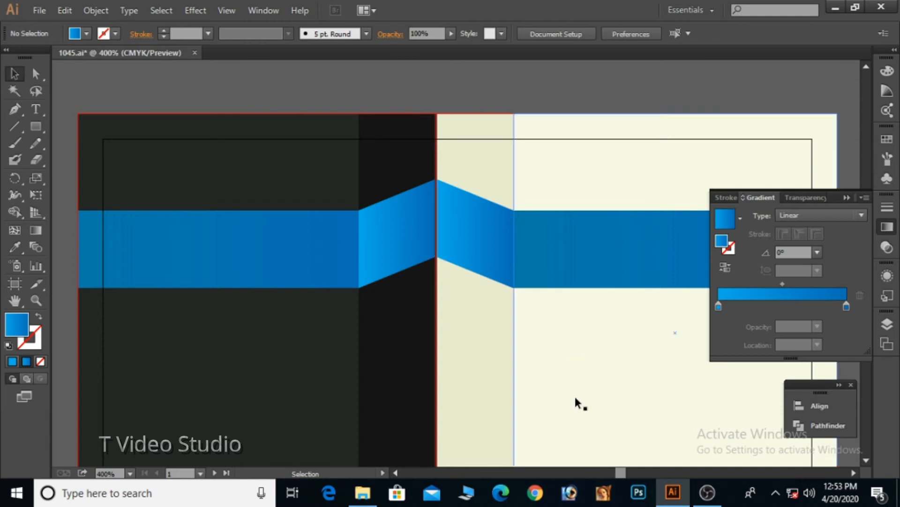
Reverse the cream fold band segment's gradient to -180° with the Gradient tool, from its outer edge to the central fold line.
left_click(496, 262)
left_click(36, 230)
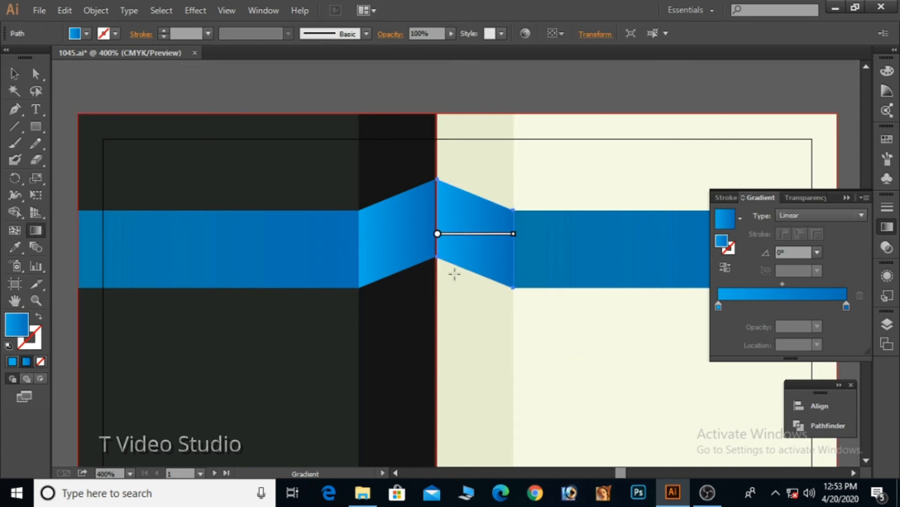
left_click_drag(514, 249, 437, 255)
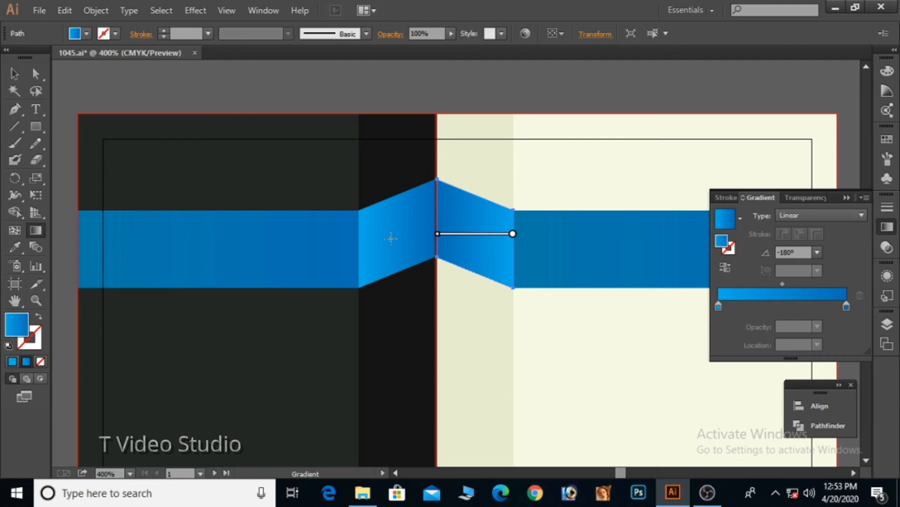
left_click(15, 74)
left_click(319, 110)
left_click(542, 268, "ctrl+alt")
left_click(491, 269, "ctrl+alt")
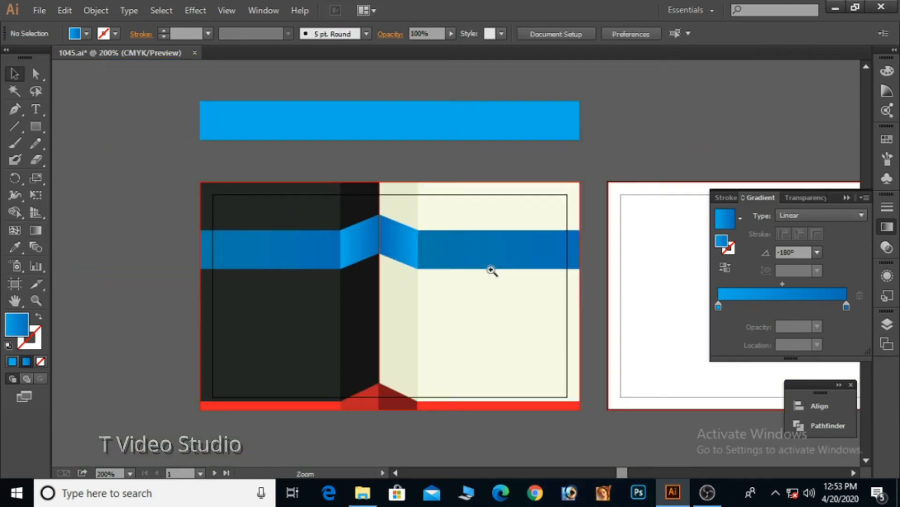
Save the business card document.
left_click_drag(452, 306, 448, 269)
left_click_drag(378, 414, 397, 394)
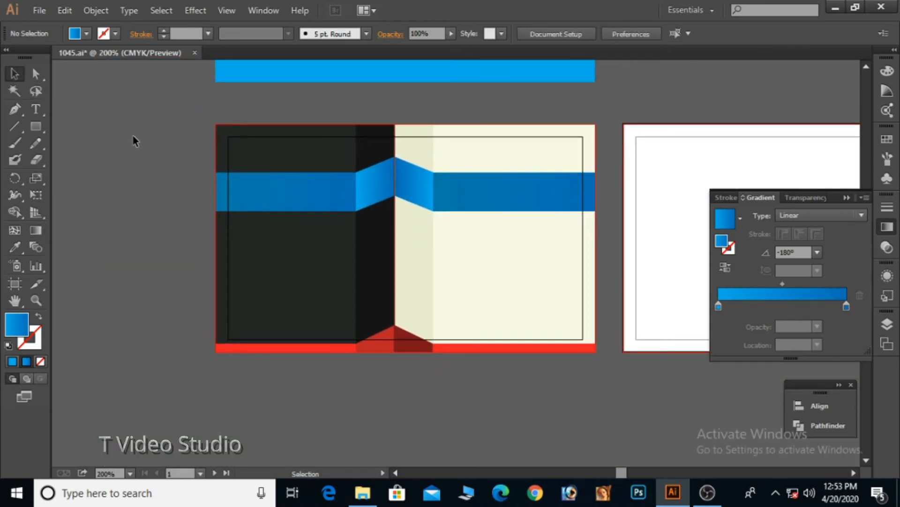
left_click(39, 10)
key("Escape")
key("ctrl+s")
Delete the spare light blue rectangle above the card.
scroll(368, 267, "up", 2)
scroll(237, 129, "down", 1)
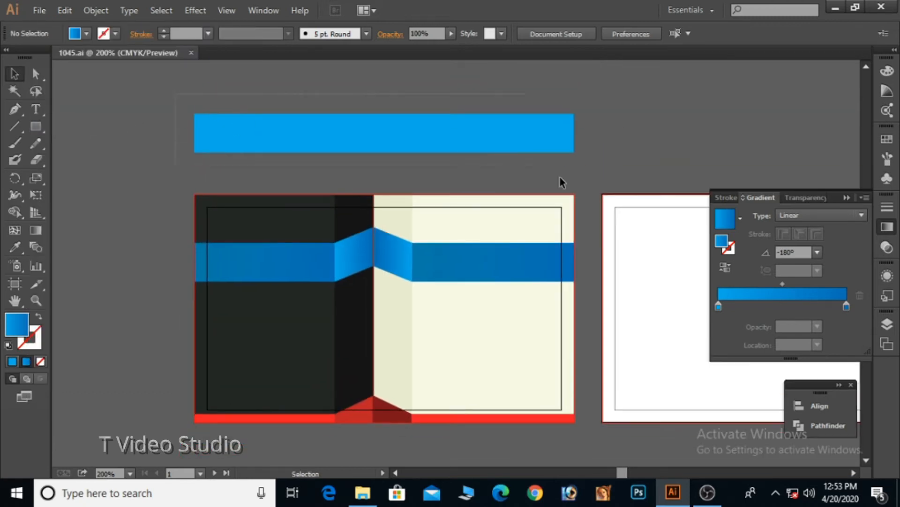
left_click_drag(560, 176, 593, 168)
key("Delete")
Unlock all objects and delete the outer white background rectangle on the second artboard.
left_click(414, 302, "ctrl")
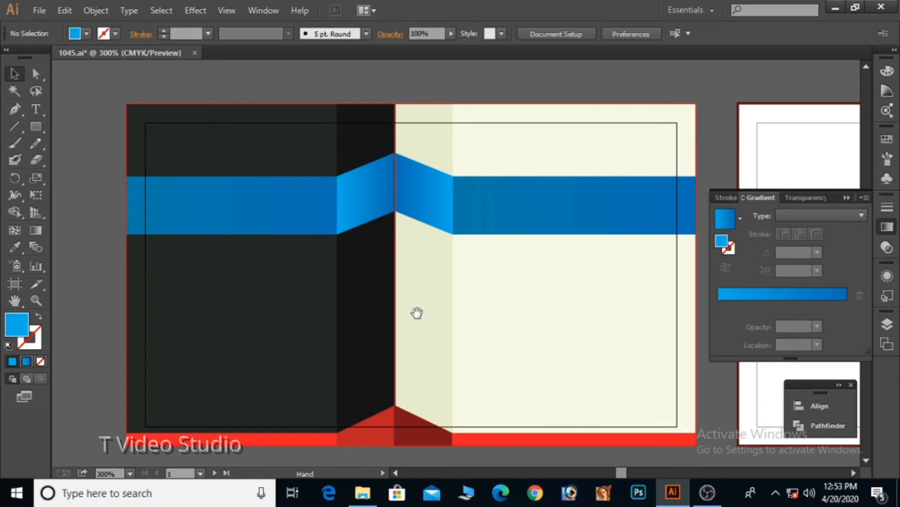
key("ctrl+minus")
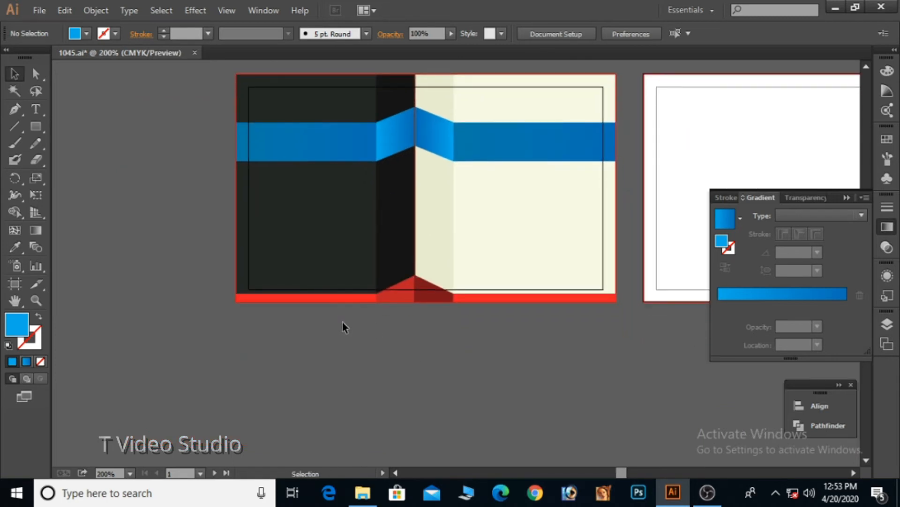
left_click_drag(337, 323, 506, 299)
key("space")
left_click_drag(583, 298, 449, 344)
key("ctrl+minus")
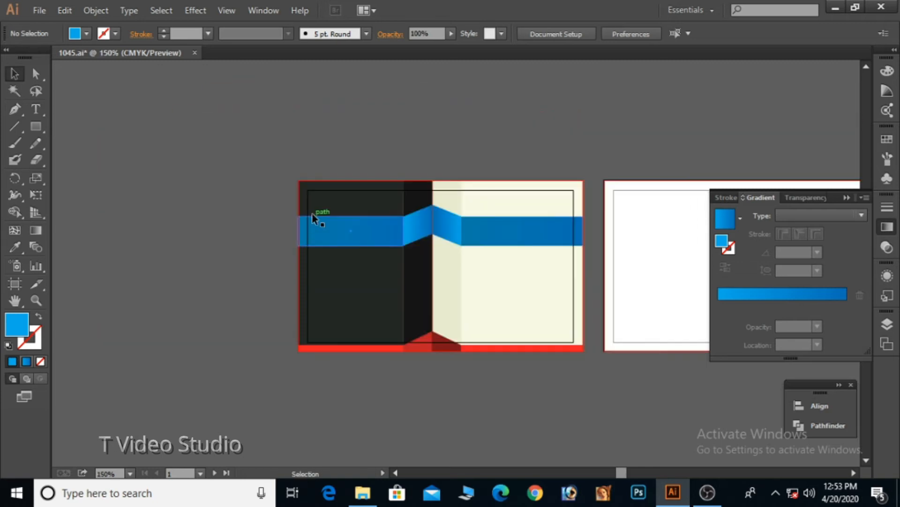
left_click(88, 10)
left_click(188, 108)
left_click(343, 126)
key("space")
left_click_drag(476, 190, 290, 157)
left_click(541, 176)
key("Delete")
Duplicate the first card's complete folded artwork onto the second artboard, aligned with its bleed edges.
left_click_drag(137, 117, 390, 370)
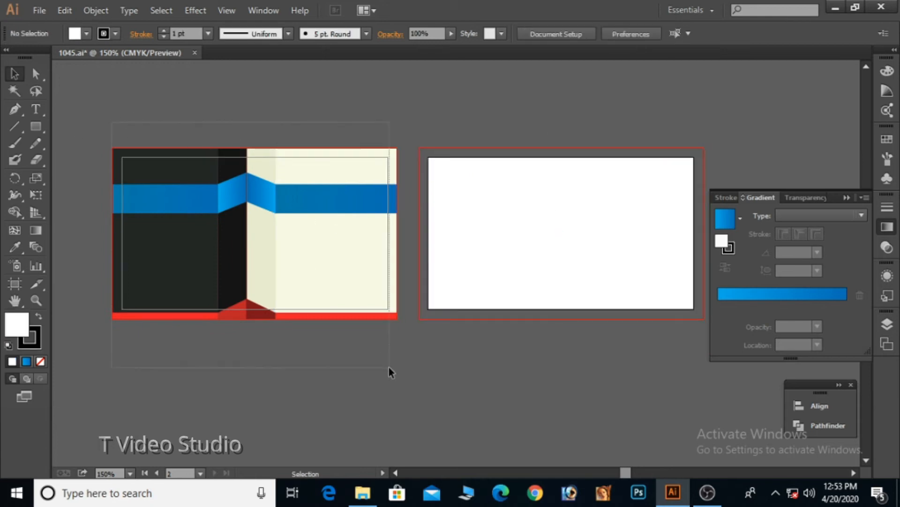
left_click_drag(197, 241, 502, 235)
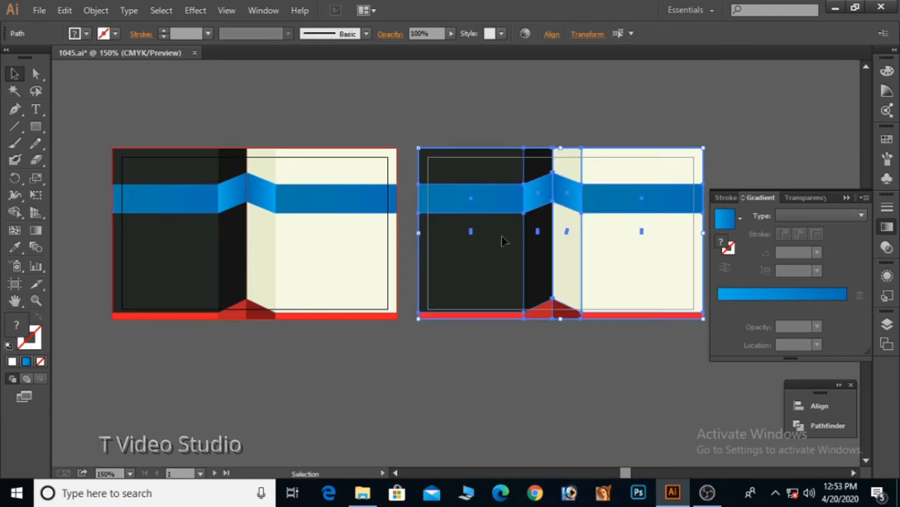
left_click(248, 331)
Fill the red base strips under the wide dark and cream panels of the first card with the blue linear gradient.
left_click(775, 292)
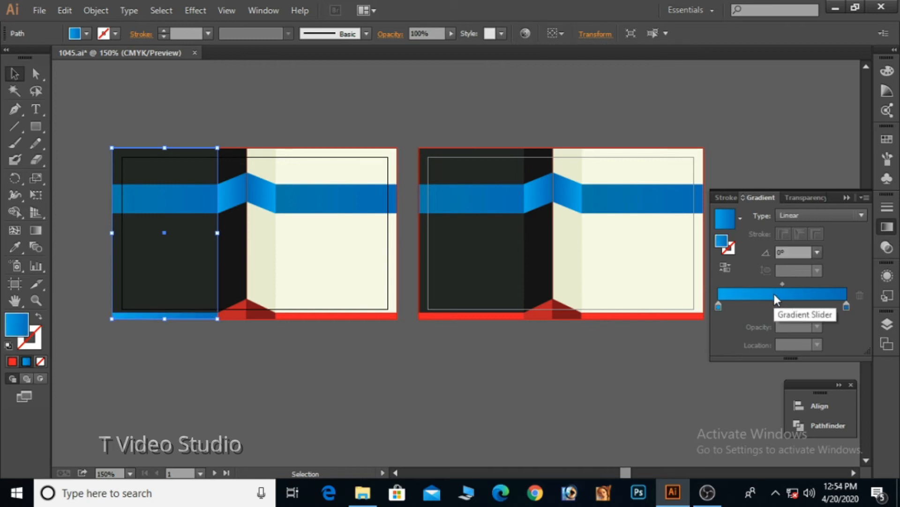
left_click(256, 340)
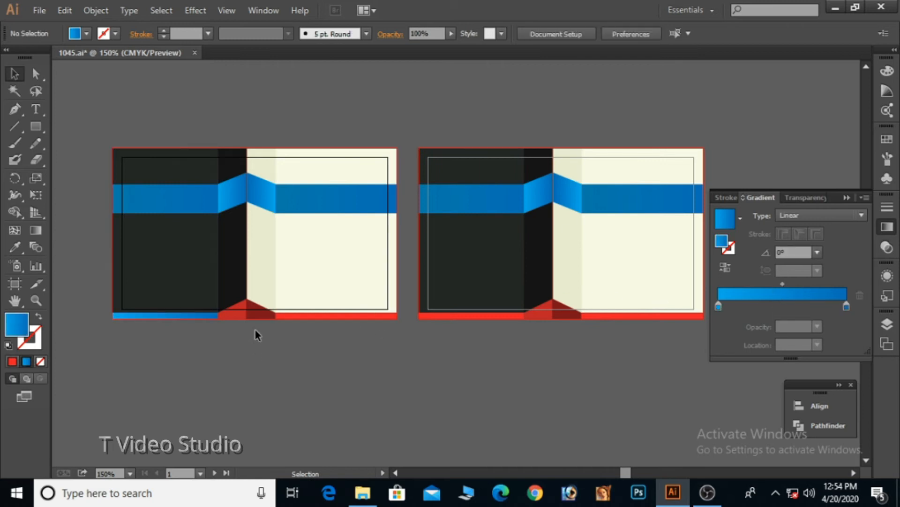
left_click(327, 317)
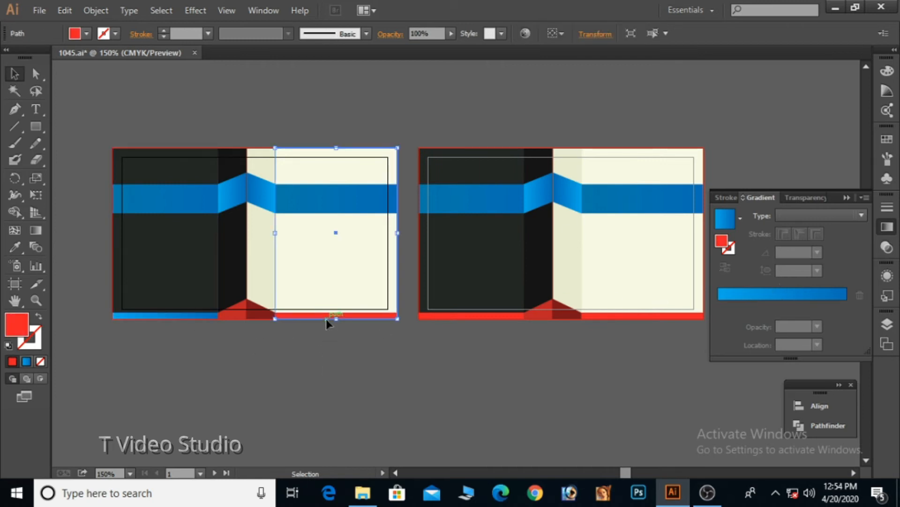
left_click(788, 294)
left_click(382, 389)
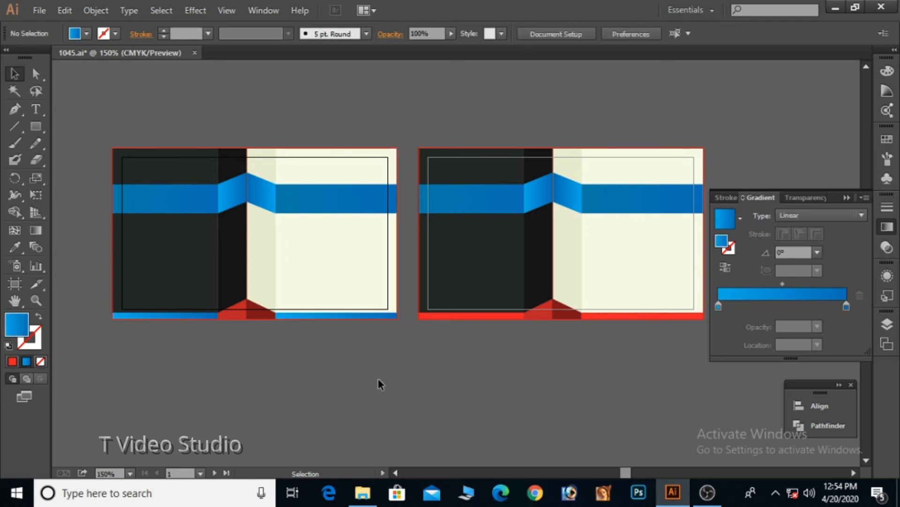
Copy the dark fold band segment's gradient onto the first card's two red angled base pieces with the Eyedropper tool.
left_click_drag(175, 247, 311, 377)
left_click_drag(480, 330, 455, 396)
left_click_drag(406, 376, 459, 336)
left_click(454, 296, "ctrl+alt")
left_click(454, 296, "ctrl+alt")
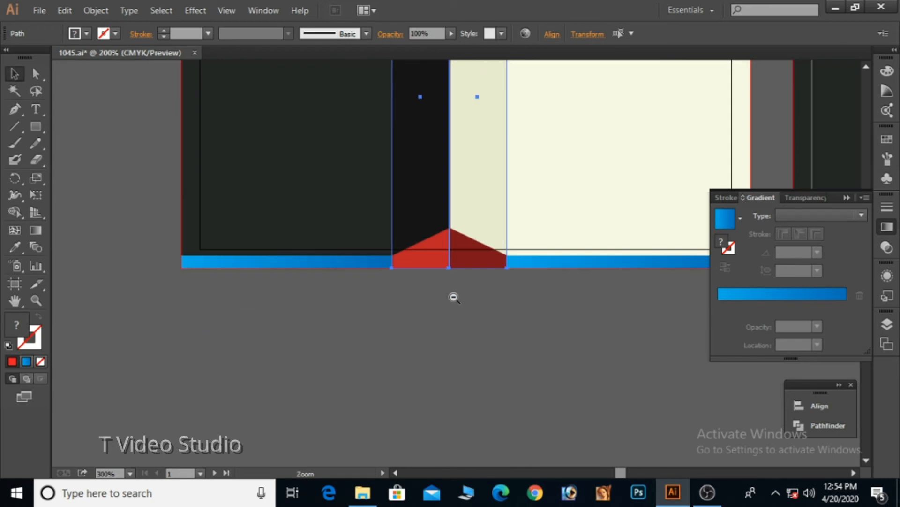
left_click(454, 297, "ctrl+alt")
left_click_drag(453, 205, 418, 276)
left_click(14, 246)
left_click(395, 146)
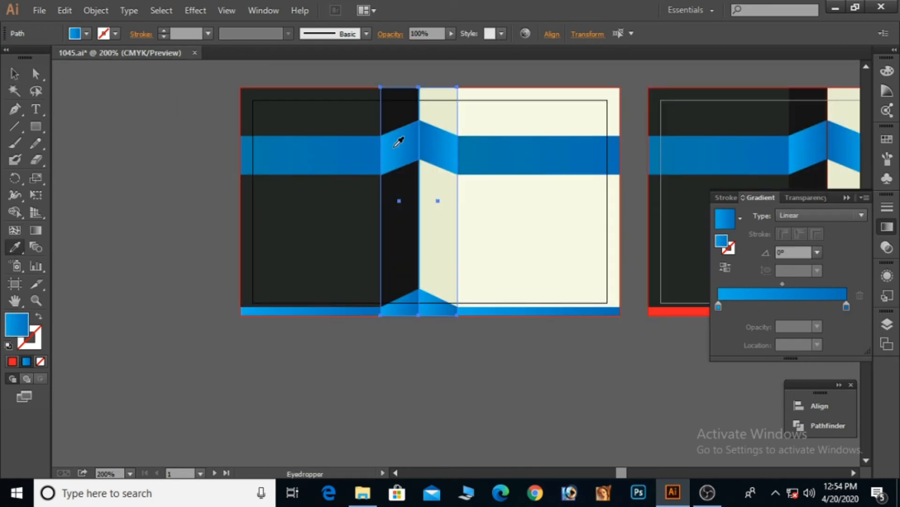
left_click(15, 73)
left_click(186, 248)
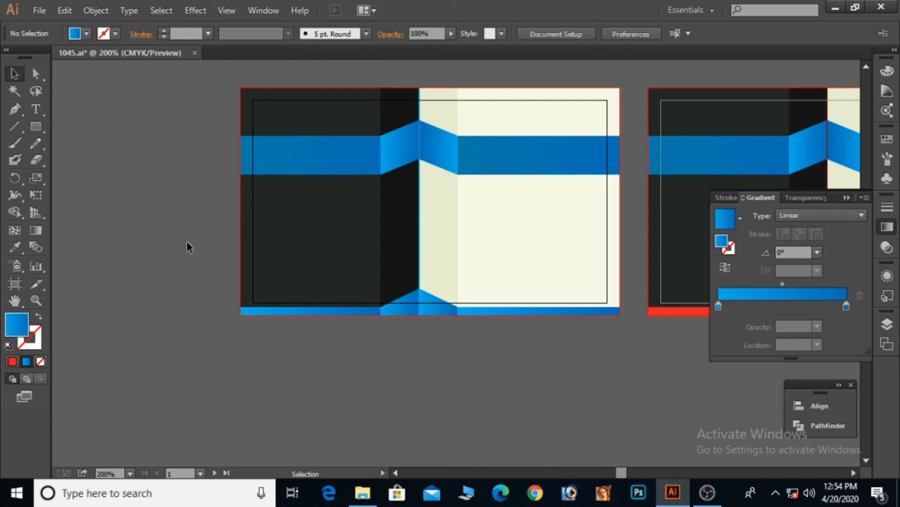
Try to reverse the linear gradient on the first card's angled base piece below the cream fold, at -180°.
left_click(439, 314)
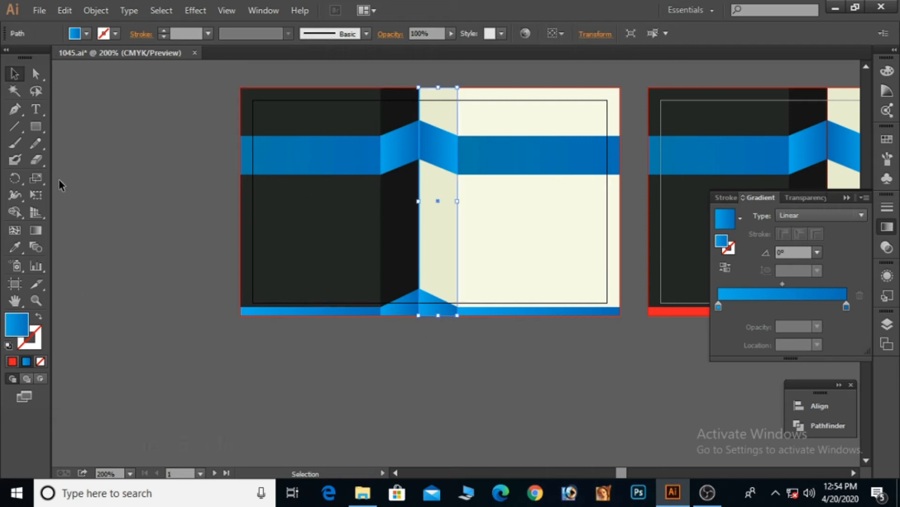
left_click(34, 228)
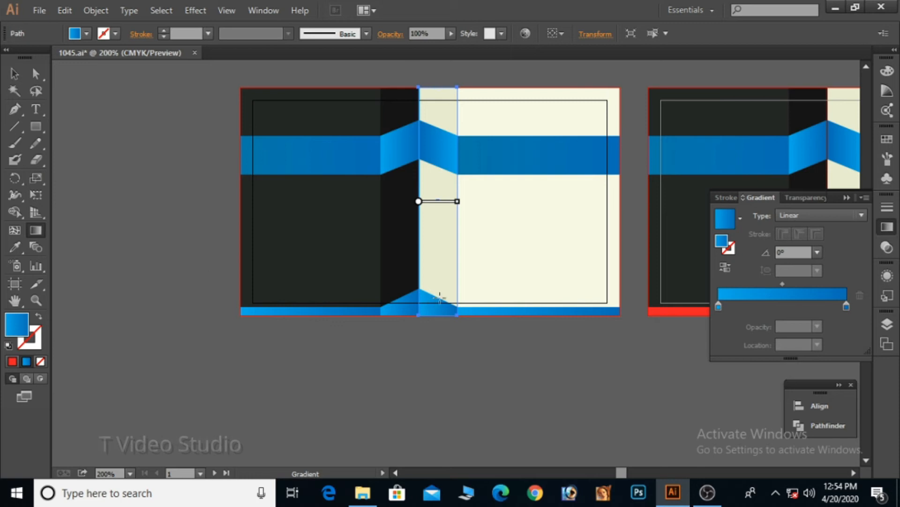
mouse_move(456, 218)
left_mouse_down()
mouse_move(443, 208)
mouse_move(421, 219)
left_mouse_up()
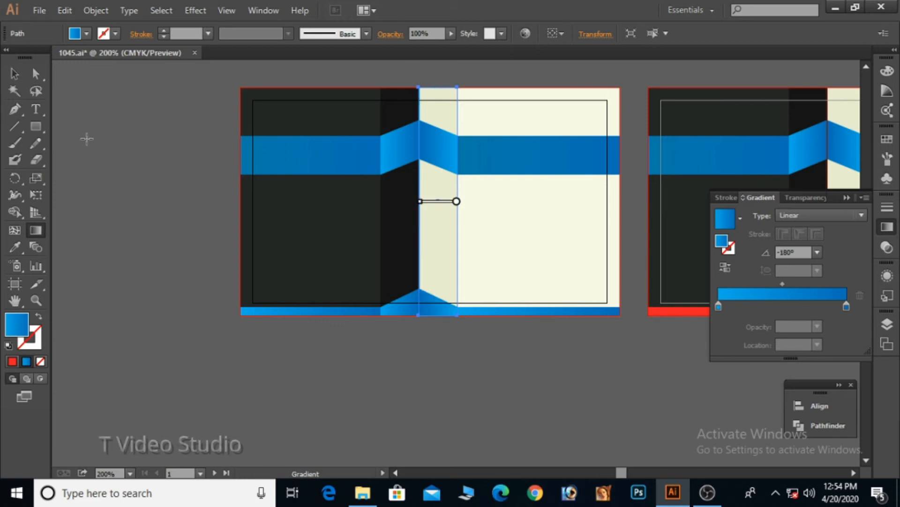
left_click(14, 75)
left_click(300, 348)
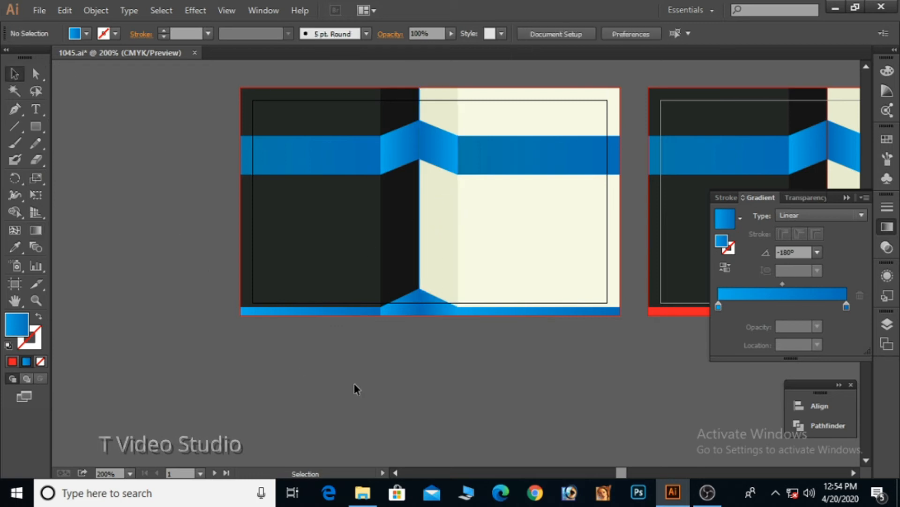
Try a slanted gradient at 154.1° on the angled base piece below the cream fold.
left_click(440, 311)
left_click(35, 230)
left_click_drag(487, 303, 430, 278)
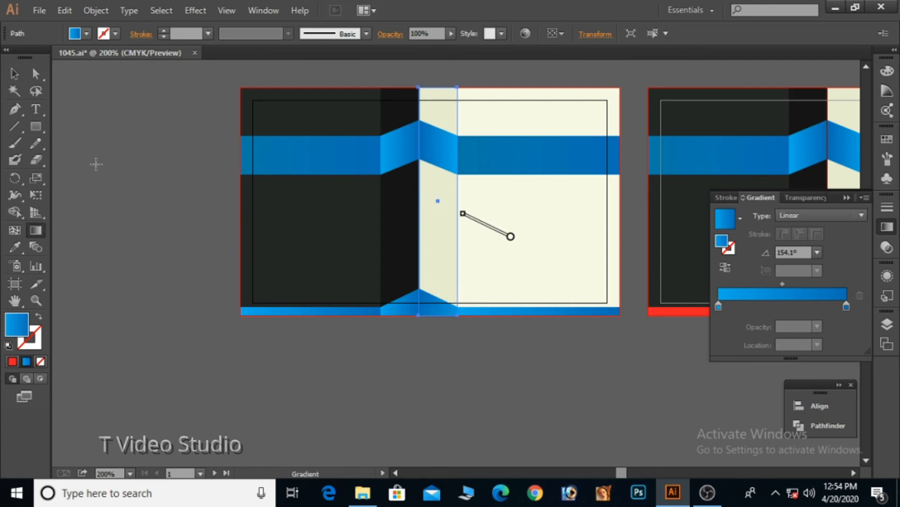
left_click(14, 74)
left_click(177, 231)
left_click(419, 307)
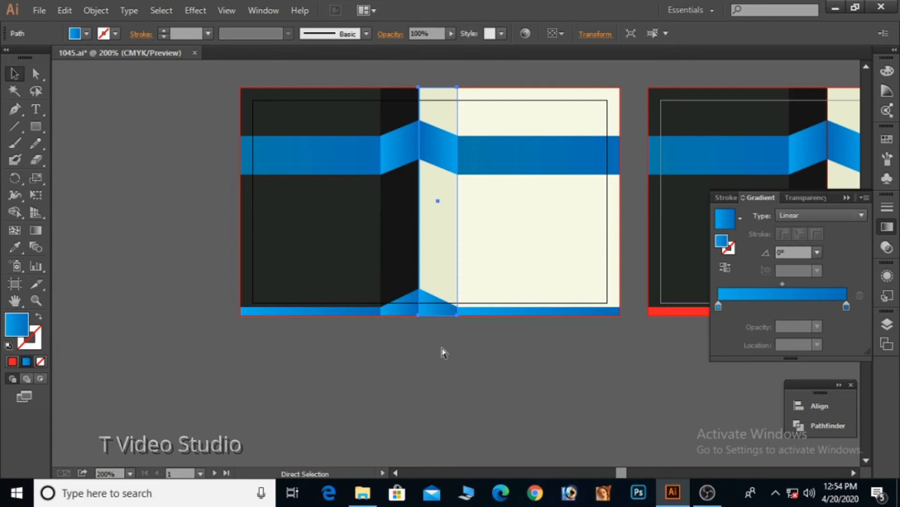
left_click(443, 352)
Lock the blue base shapes lying beneath the first card's dark and cream panels.
left_click_drag(478, 285, 394, 280)
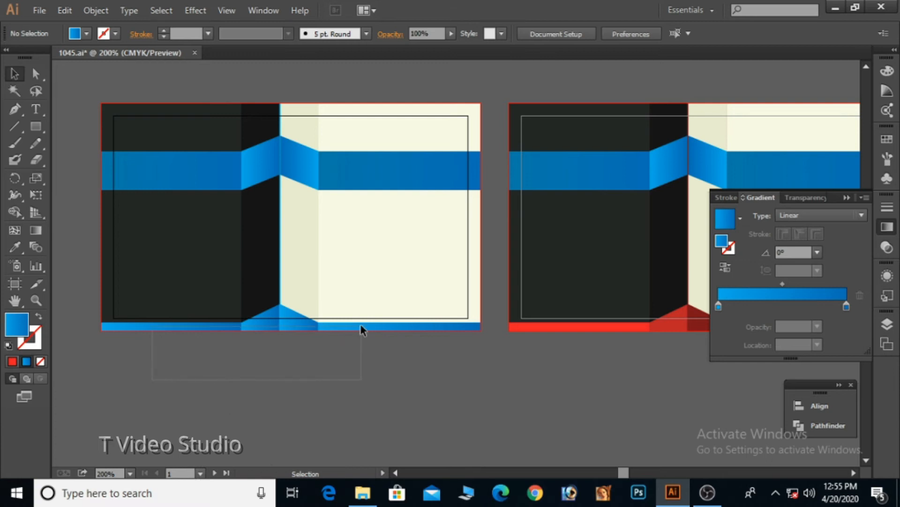
left_click_drag(360, 329, 361, 330)
left_click(96, 10)
mouse_move(155, 92)
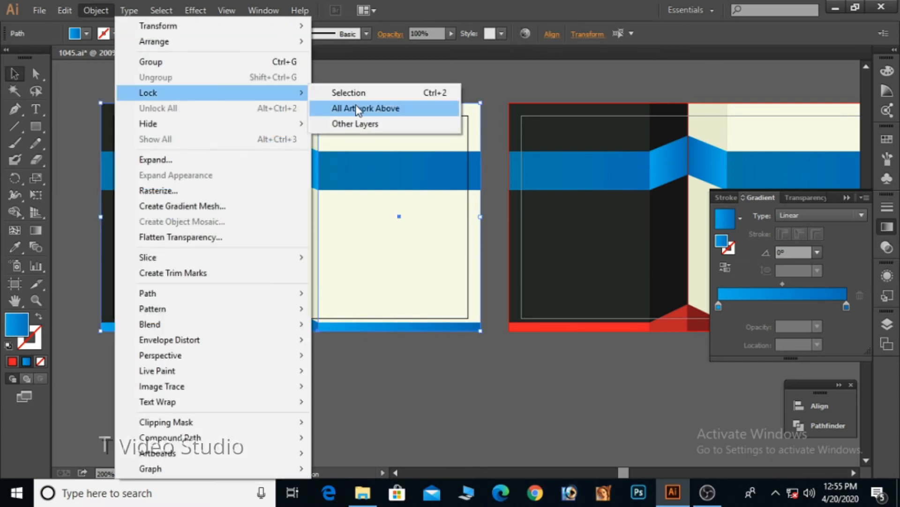
left_click(352, 92)
Narrow the dark fold panel and its blue band segment slightly at their inner edge along the first card's centre line.
key("ctrl+space")
left_click_drag(266, 130, 303, 192)
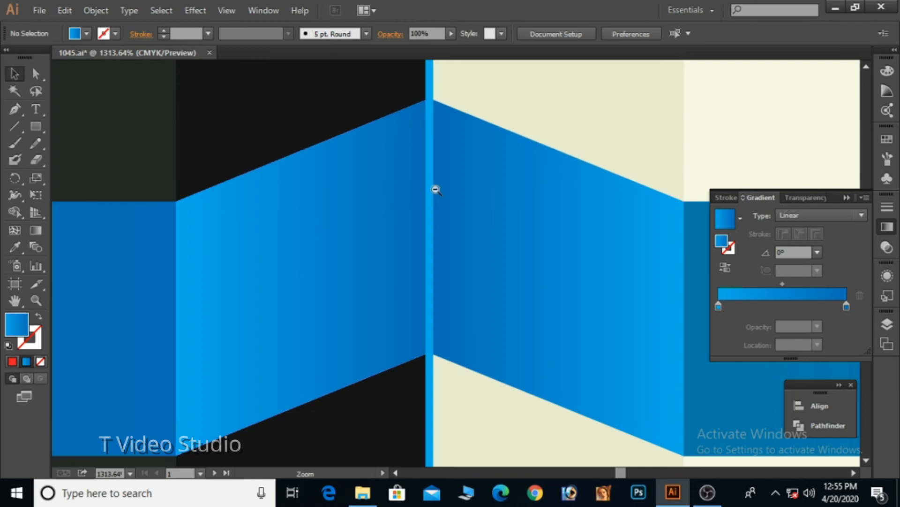
left_click(328, 103)
left_click(395, 232, "shift")
key("ctrl+minus")
key("space")
left_click_drag(491, 335, 425, 179)
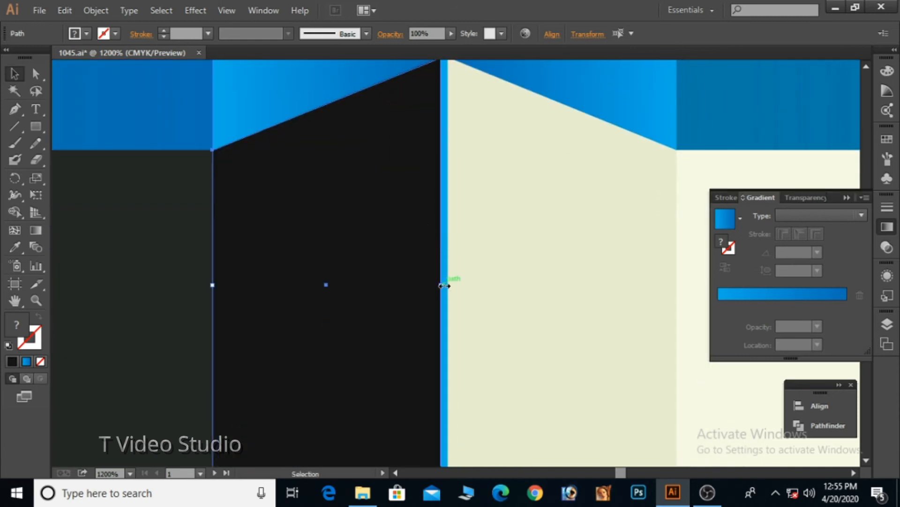
left_click_drag(443, 286, 436, 285)
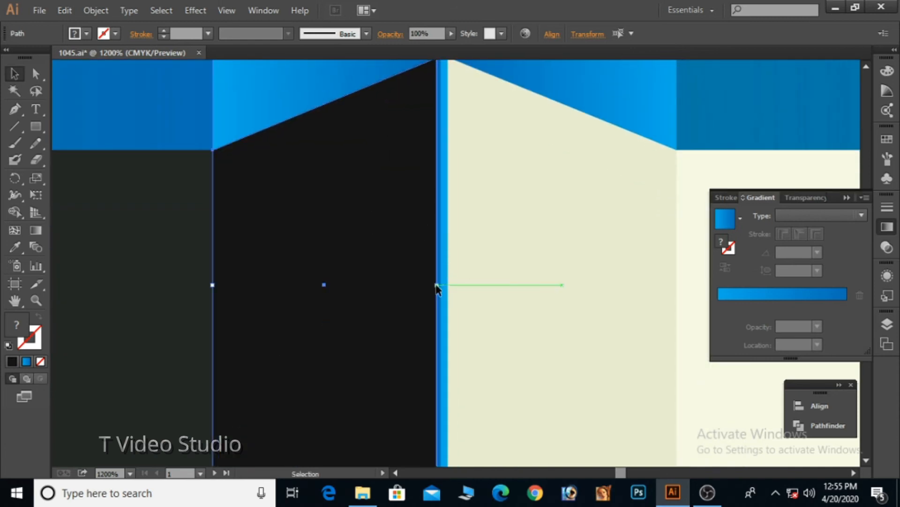
left_click(305, 79, "shift")
left_click(440, 274)
left_click(437, 273)
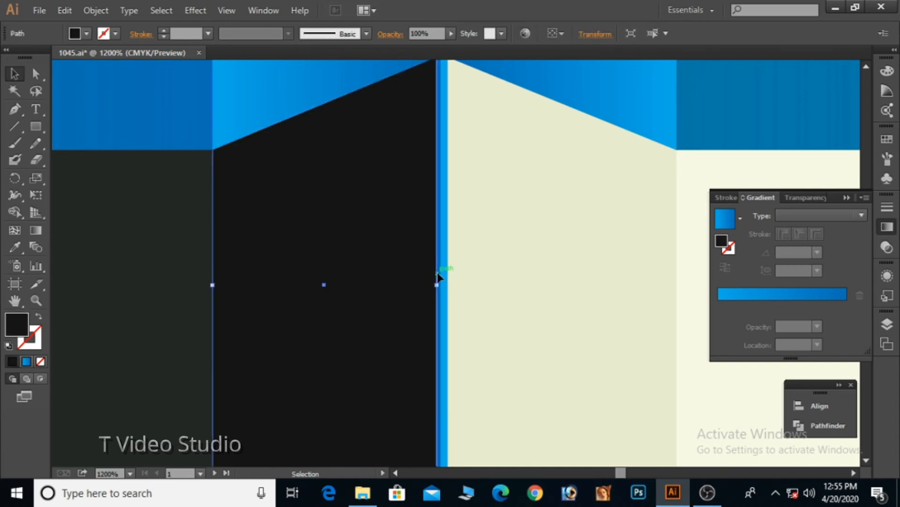
Adjust the inner edge of the cream fold panel and its blue band segment along the first card's centre line.
key("space")
left_click_drag(482, 358, 482, 251)
left_click(533, 223)
left_click(534, 218, "shift")
left_click_drag(456, 303, 458, 303)
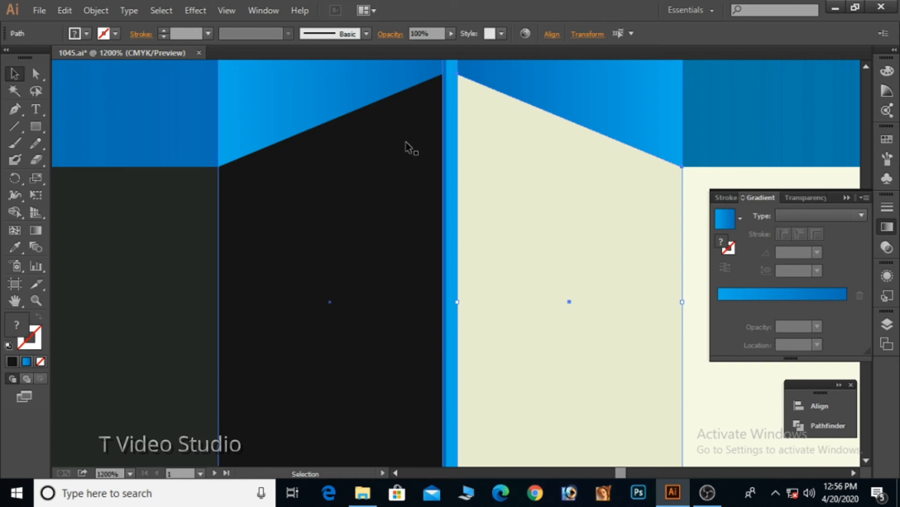
left_click(493, 291)
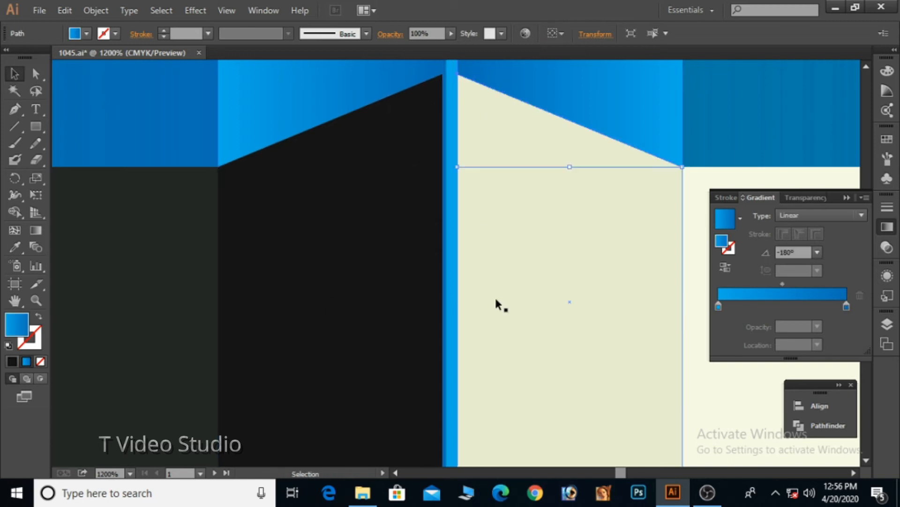
left_click(559, 300, "shift")
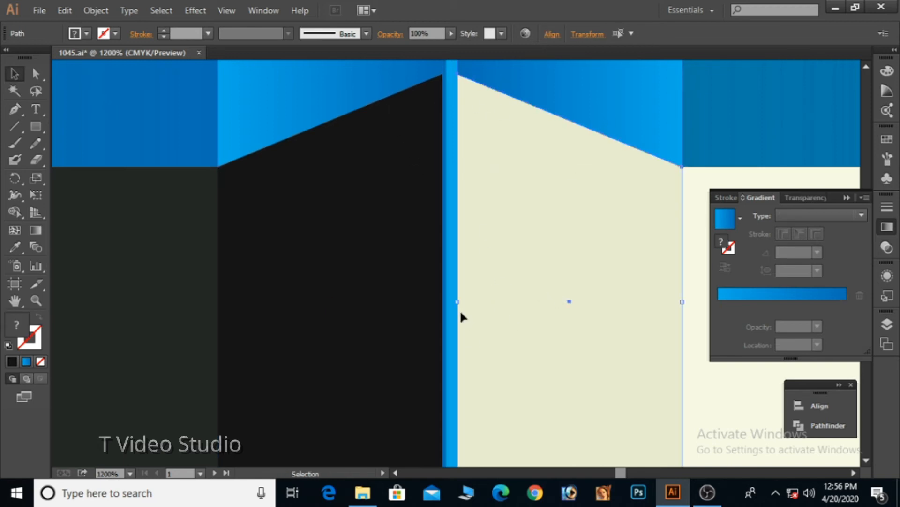
left_click_drag(459, 304, 438, 305)
left_click(364, 283)
left_click(506, 228, "ctrl+alt")
left_click(506, 228, "ctrl+alt")
left_click(506, 227, "ctrl+alt")
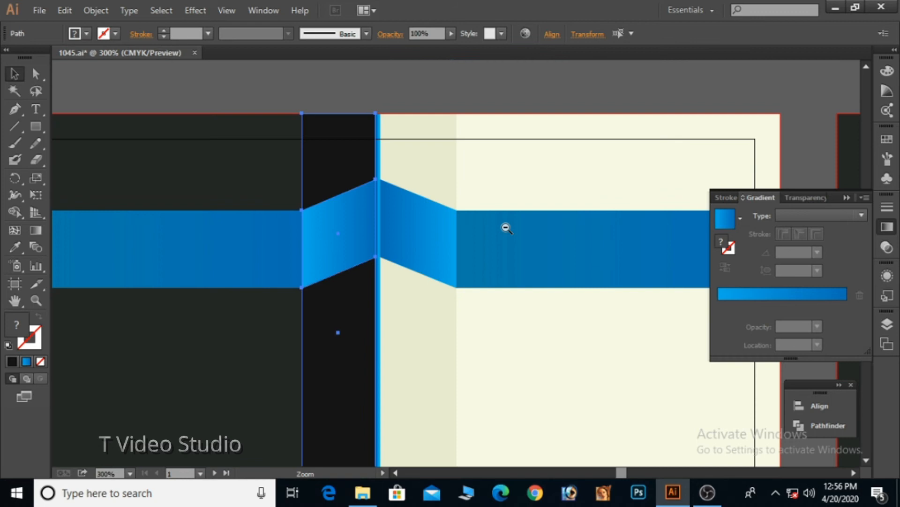
left_click(506, 227, "ctrl+alt")
left_click(452, 124)
Save the business card document.
scroll(464, 223, "down", 5)
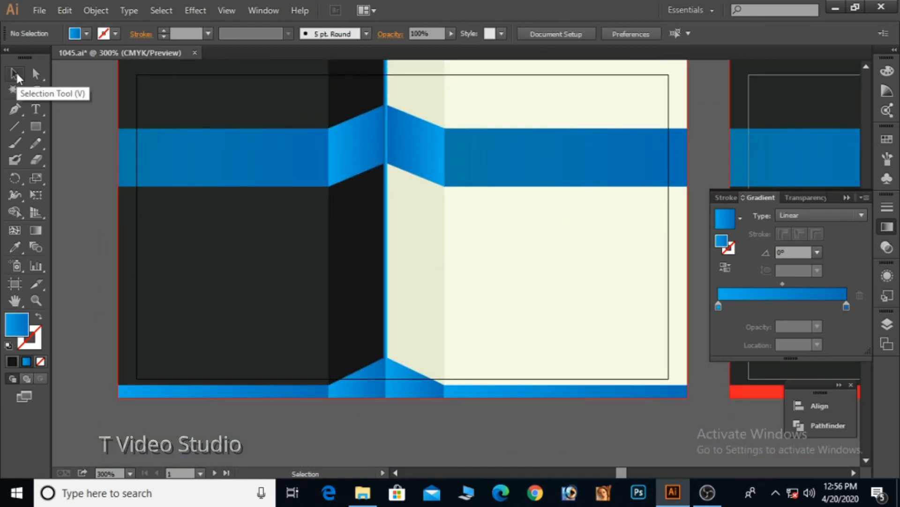
left_click(38, 10)
left_click(72, 123)
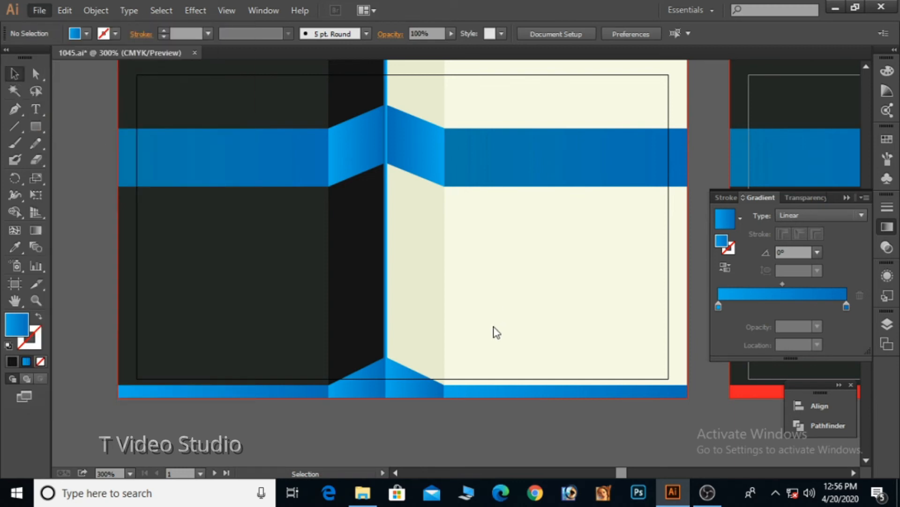
Delete all the folded artwork with the red base strips from the second artboard.
left_click(480, 290, "ctrl+alt")
left_click_drag(561, 292, 380, 340)
left_click_drag(490, 133, 702, 413)
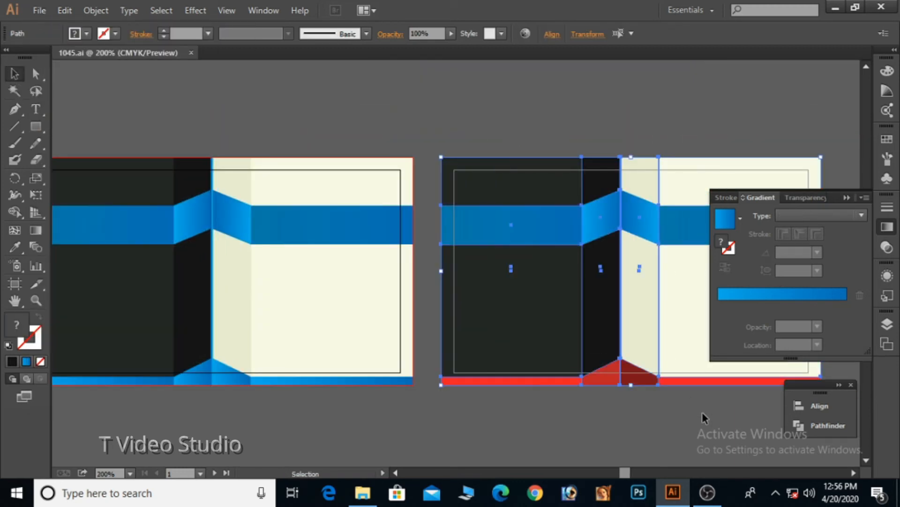
key("Delete")
Try to duplicate the first card's unlocked artwork onto the second artboard, and undo it.
left_click_drag(96, 130, 322, 443)
left_click_drag(260, 288, 536, 293)
key("a")
key("ctrl+z")
Unlock all objects and duplicate the first card's complete artwork, including the blue base, onto the second artboard.
left_click(95, 11)
left_click(161, 106)
left_click_drag(108, 302, 547, 257)
left_click(544, 427)
Copy the first card's dark panel and dark fold fills onto the second card's wide cream panel and cream fold.
key("ctrl+minus")
left_click(582, 248)
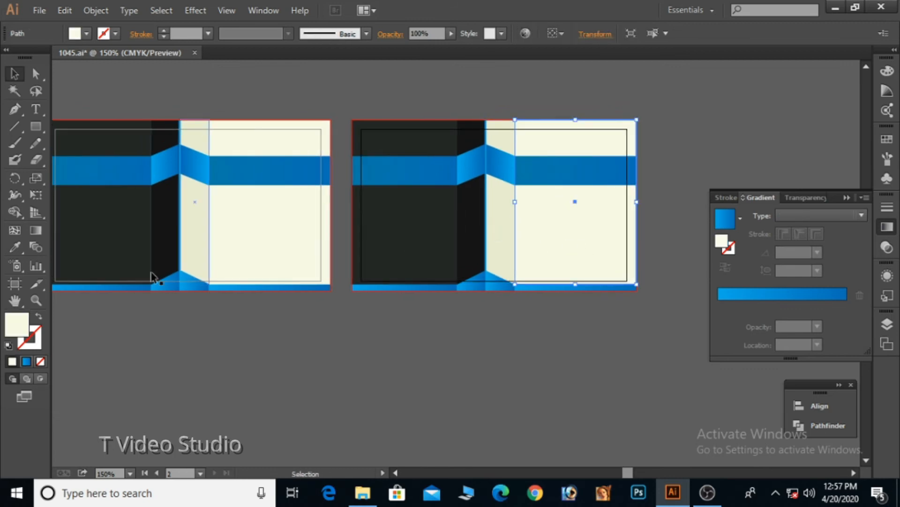
left_click(112, 221)
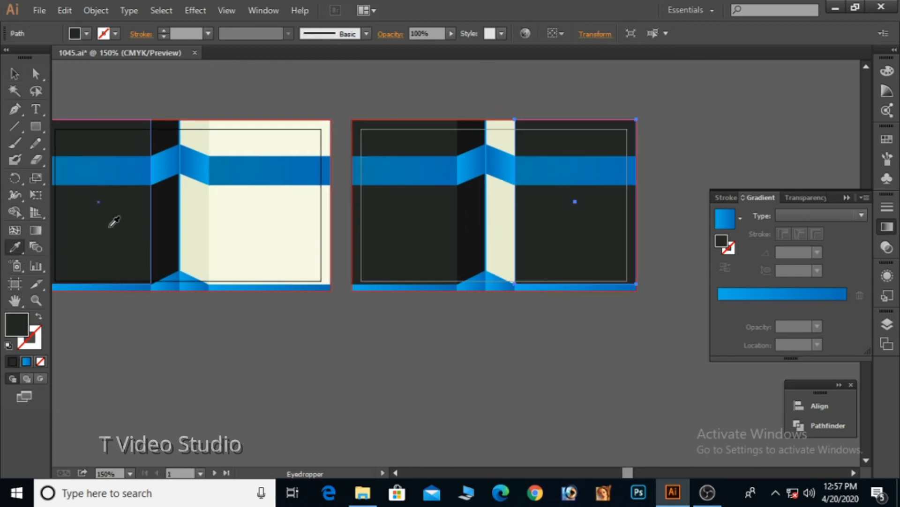
key("v")
left_click(510, 241)
left_click(15, 247)
left_click(171, 221)
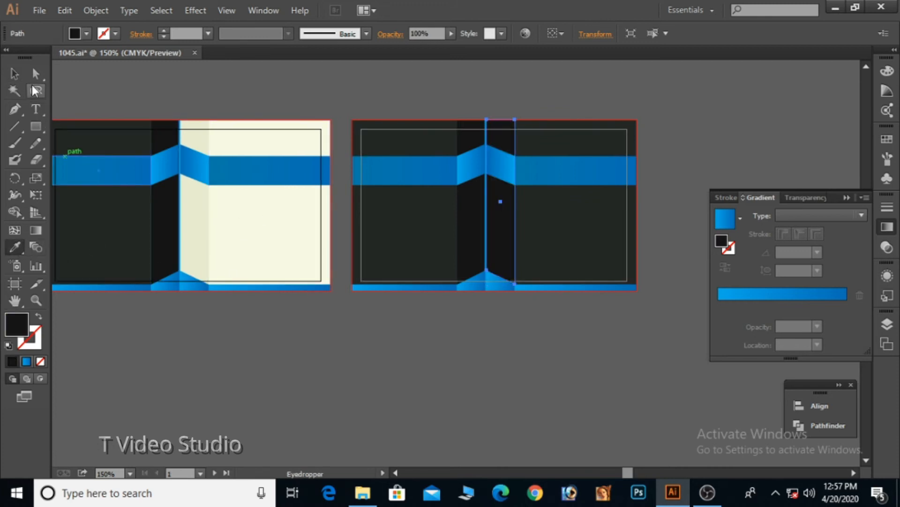
Copy the first card's cream panel and cream fold fills onto the second card's original wide dark panel and dark fold.
left_click(15, 73)
left_click(398, 252)
left_click(15, 247)
left_click(197, 220)
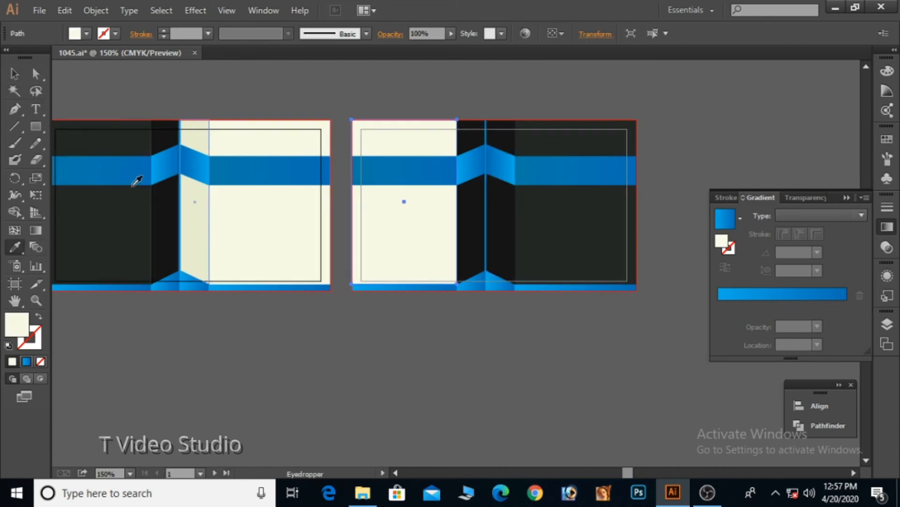
left_click(15, 73)
left_click(471, 243)
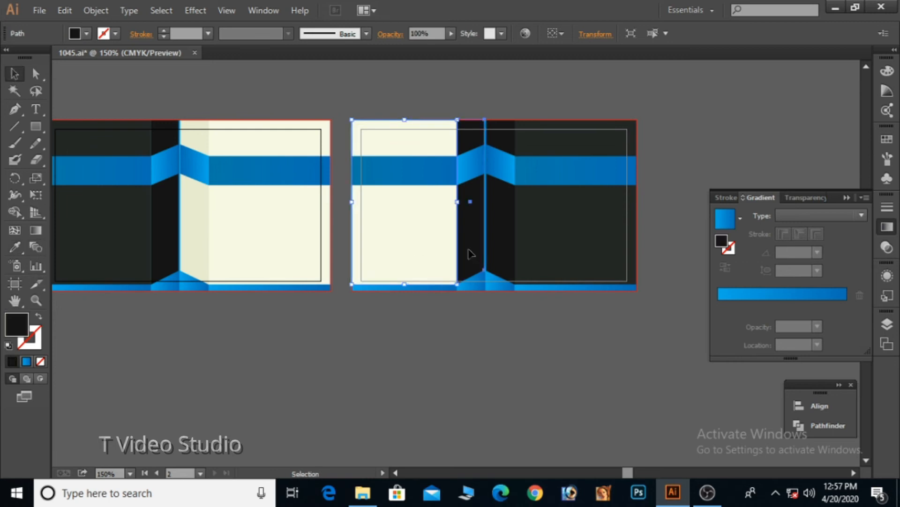
left_click(14, 247)
left_click(190, 235)
left_click(14, 74)
left_click(108, 76)
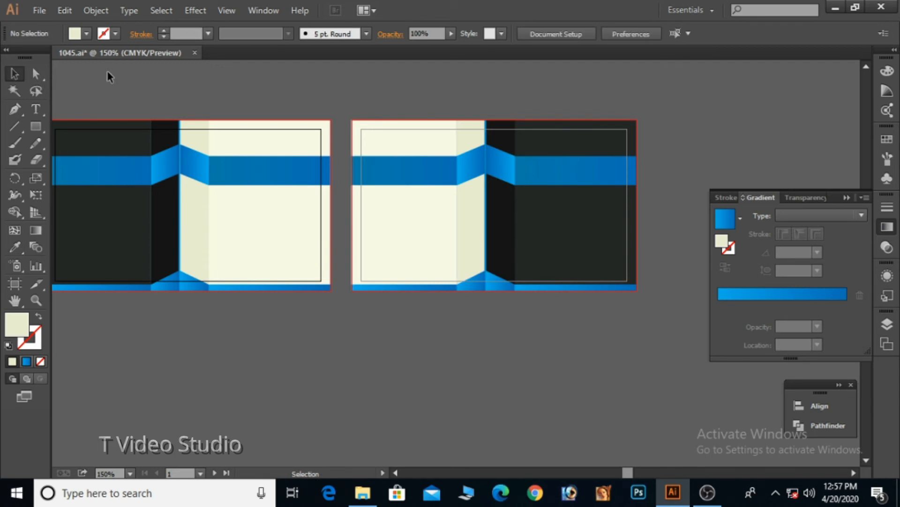
Collapse the Gradient panel so both cards can be viewed side by side.
left_click(392, 217, "ctrl")
left_click_drag(406, 257, 461, 249)
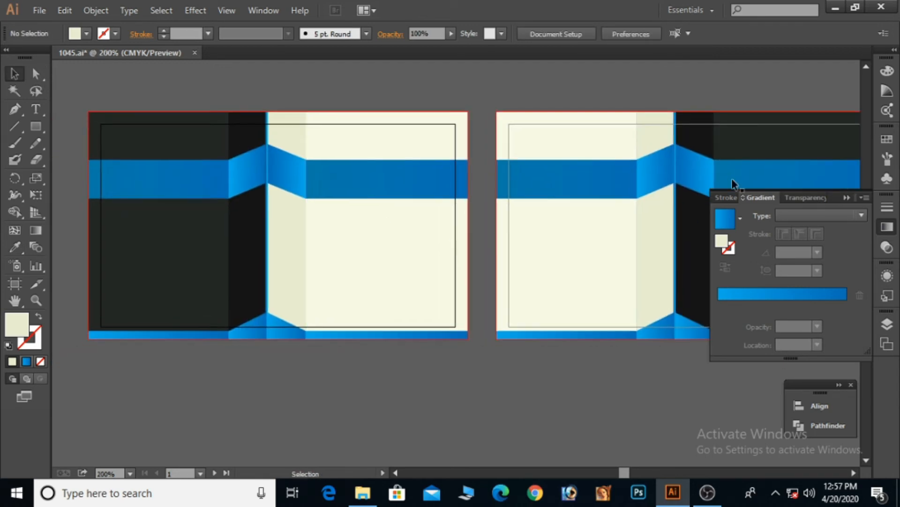
left_click(846, 198)
left_click_drag(602, 238, 568, 238)
left_click_drag(491, 254, 530, 252)
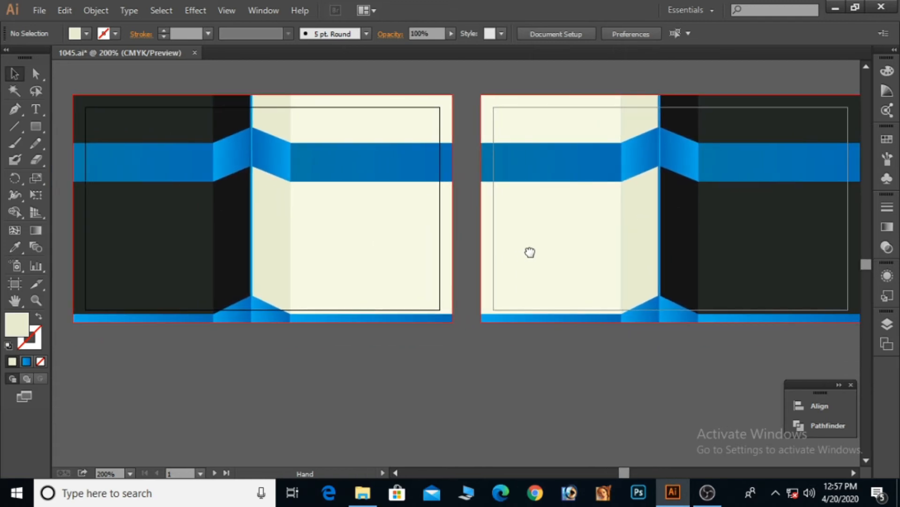
Open the recent file all logo design channel.ai and copy the TVS logo from it.
left_click(37, 11)
mouse_move(129, 74)
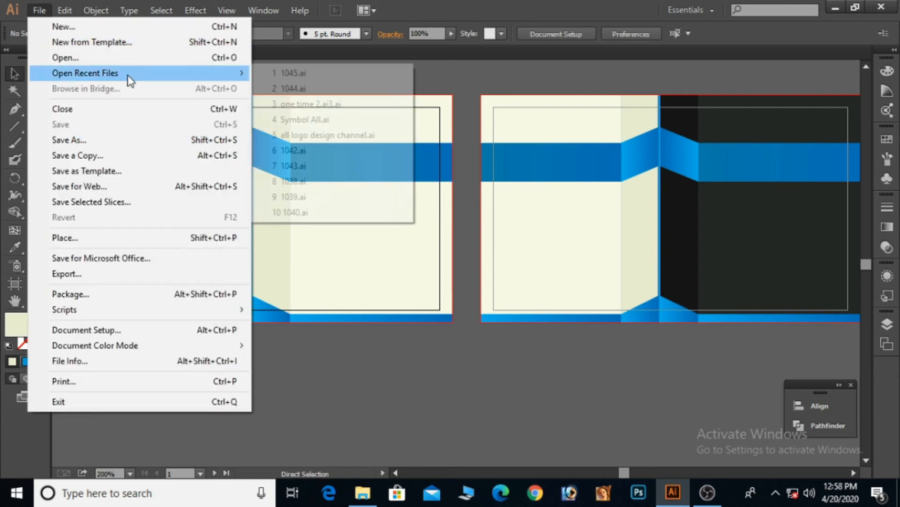
left_click(345, 134)
left_click(516, 235)
right_click(519, 241)
left_click(64, 11)
left_click(112, 75)
Paste the copied logo into 1045.ai and move it to the empty area below the first card.
left_click(117, 52)
left_click(422, 393)
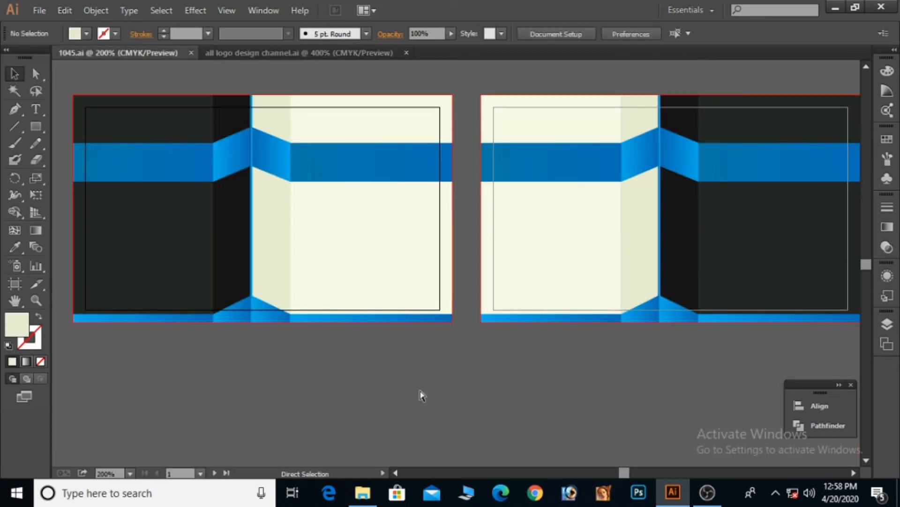
key("ctrl+v")
left_click_drag(466, 261, 356, 397)
Lock the card background artwork in place.
left_click(570, 220)
left_click(95, 10)
mouse_move(167, 90)
left_click(324, 91)
Move the logo onto the blue band over the first card's wide cream panel.
key("a")
key("v")
left_click(357, 397)
left_click_drag(356, 397, 376, 165)
left_click(417, 357)
Resize the TVS logo to fit inside the blue band and centre it vertically on the band.
left_click_drag(297, 135, 619, 91)
left_click(531, 181)
left_click(513, 202, "ctrl+alt")
left_click(513, 202, "ctrl+alt")
left_click(512, 202, "ctrl+alt")
left_click(512, 202, "ctrl+alt")
left_click(631, 77)
left_click(501, 206)
left_click_drag(468, 187, 519, 227)
left_click_drag(515, 215, 527, 220)
left_click(535, 280)
left_click_drag(415, 163, 560, 260)
left_click(560, 262)
left_click_drag(615, 293, 605, 289)
left_click(558, 379)
Recolor the logo's orange outer ring with the card's cream fill using the Eyedropper tool.
left_click(599, 241)
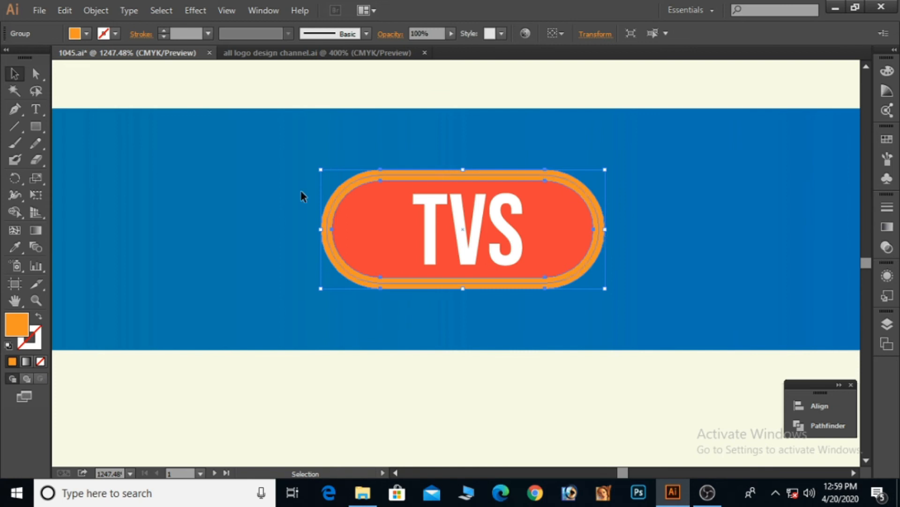
left_click(15, 247)
left_click(127, 243)
left_click(189, 69)
key("v")
Fill the logo's red inner capsule with the blue band's gradient using the Eyedropper tool.
left_click(363, 207)
left_click(16, 246)
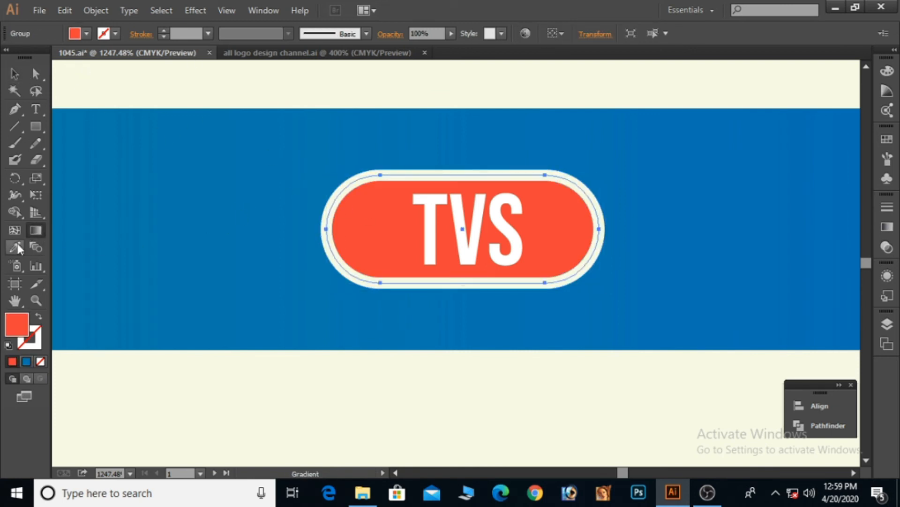
left_click(114, 234)
left_click(15, 74)
Darken the start stop of the inner capsule's gradient to navy by raising its magenta.
left_click(589, 289)
left_click(581, 274)
left_click(888, 227)
left_click(719, 305)
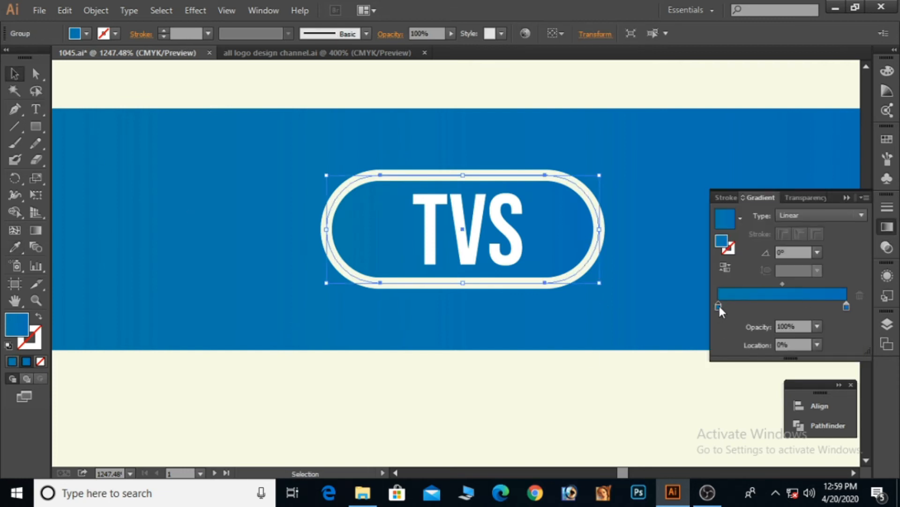
double_click(719, 305)
left_click_drag(769, 374, 777, 375)
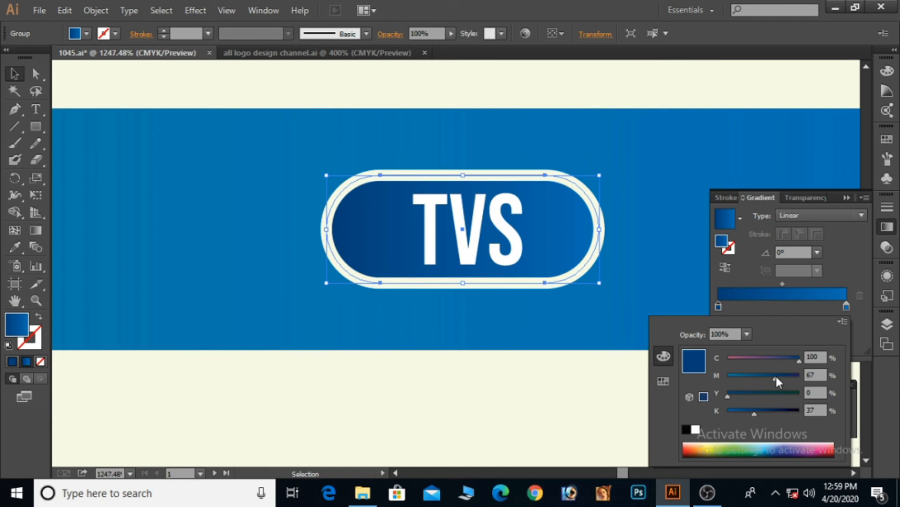
left_click_drag(777, 380, 787, 381)
Darken the end stop of the inner capsule's gradient by adding black, and deselect the logo.
left_click(846, 307)
double_click(846, 306)
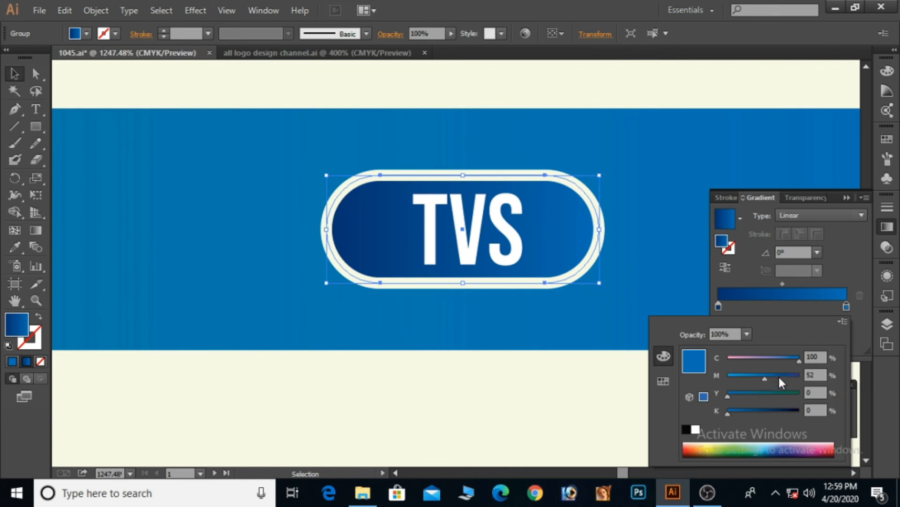
left_click(751, 411)
left_click(15, 74)
left_click(107, 84)
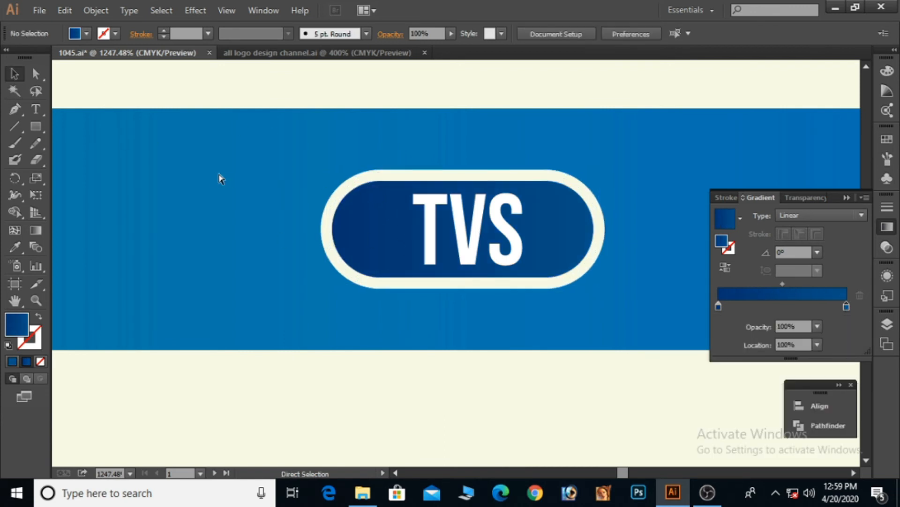
Save the card file and group the parts of the TVS logo into one object.
key("ctrl+s")
left_click(846, 198)
left_click(500, 227, "ctrl+alt")
left_click(500, 227, "ctrl+alt")
left_click(500, 227, "ctrl+alt")
left_click(501, 227, "ctrl+alt")
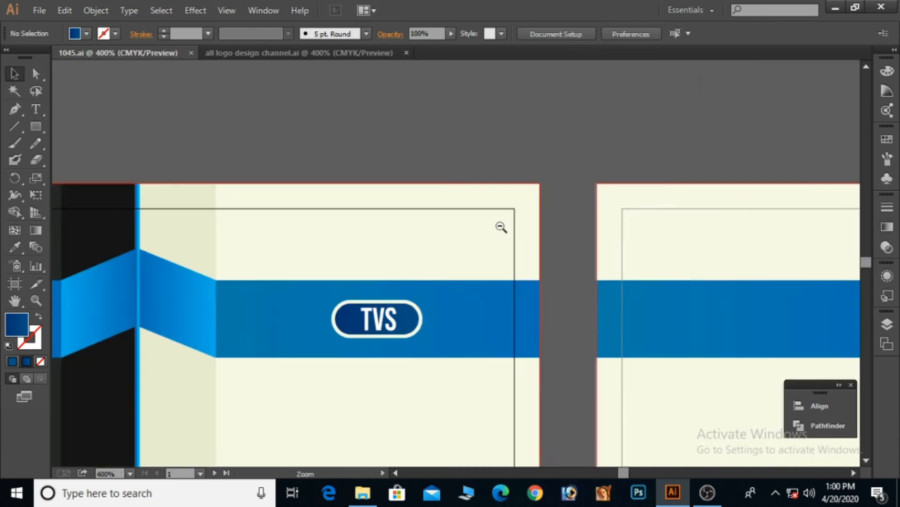
left_click(496, 227, "ctrl+alt")
left_click_drag(333, 323, 507, 228)
left_click(541, 247, "ctrl+alt")
left_click_drag(472, 275, 556, 203)
left_click(551, 201)
key("ctrl+g")
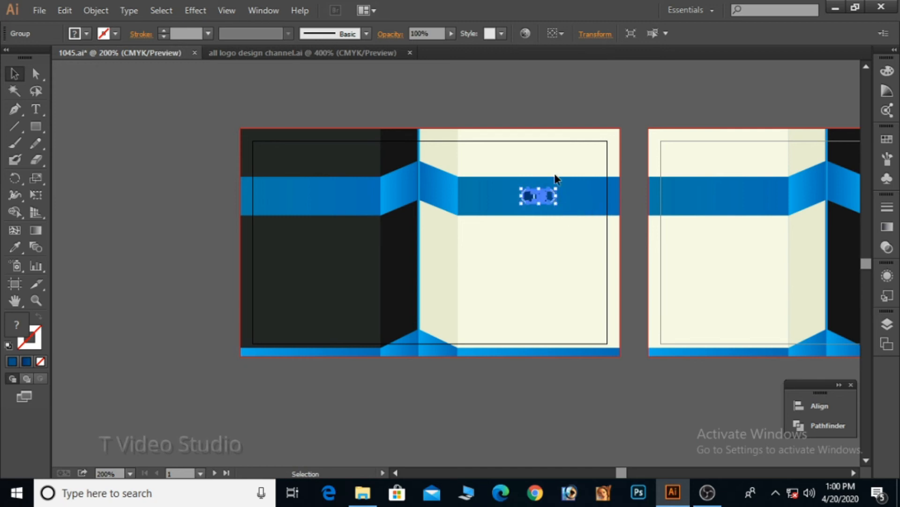
left_click(556, 172)
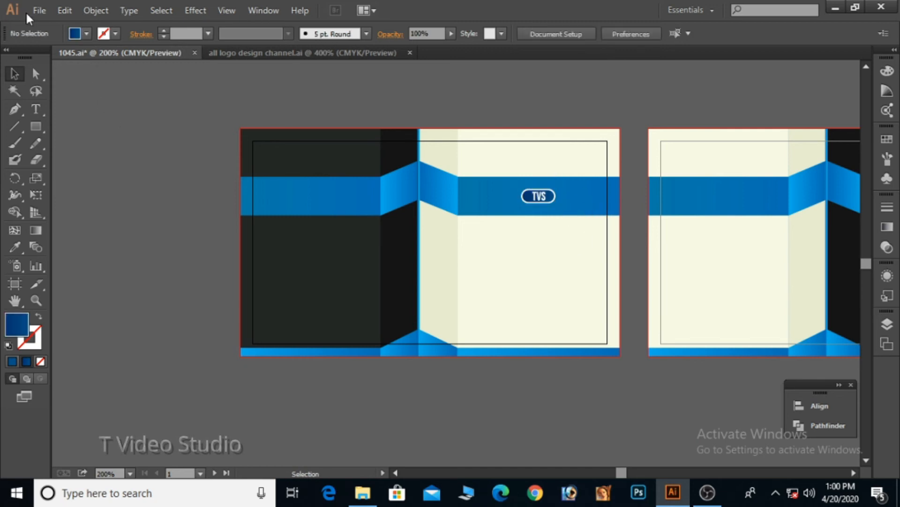
Open Symbol All.ai, copy its contact details and name artwork, and paste it beside the first artboard in 1045.ai.
left_click(39, 10)
mouse_move(211, 121)
left_click(389, 141)
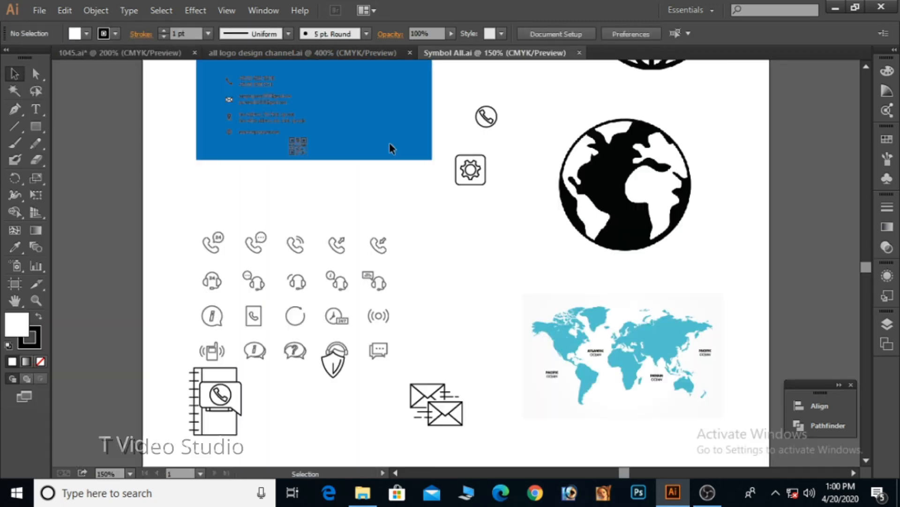
left_click_drag(336, 143, 371, 291)
left_click_drag(224, 80, 433, 304)
key("ctrl+v")
key("ctrl+z")
left_click_drag(228, 73, 452, 309)
key("ctrl+c")
left_click(123, 60)
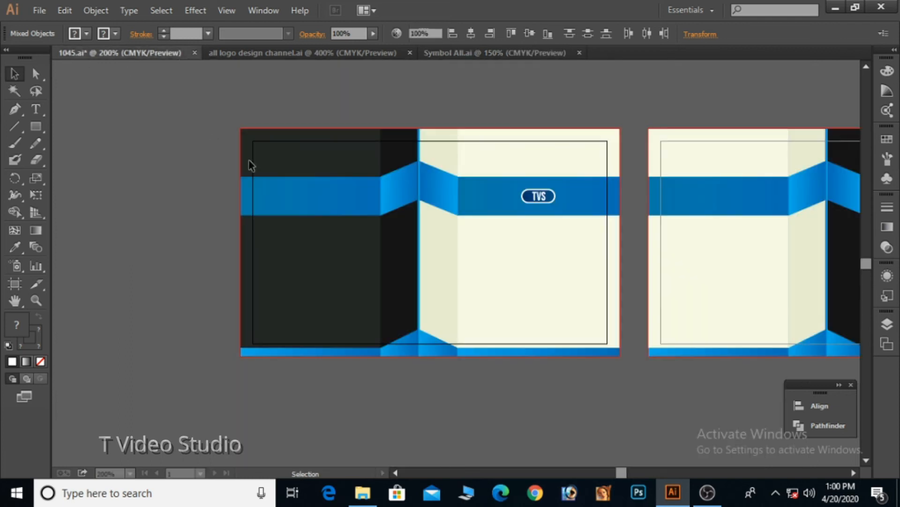
key("ctrl+v")
left_click_drag(565, 149, 454, 251)
left_click(304, 157)
Place the YOUR NAME and JOB POSITION text on the dark panel's blue band and set its font to Bebas Neue Regular.
left_click_drag(232, 295, 553, 139)
left_click(511, 34)
type("b")
key("Down")
key("Down")
key("Down")
key("Return")
left_click(444, 164)
Recolor the word NAME with the cream panel's fill using the Eyedropper tool.
left_click(566, 162, "ctrl")
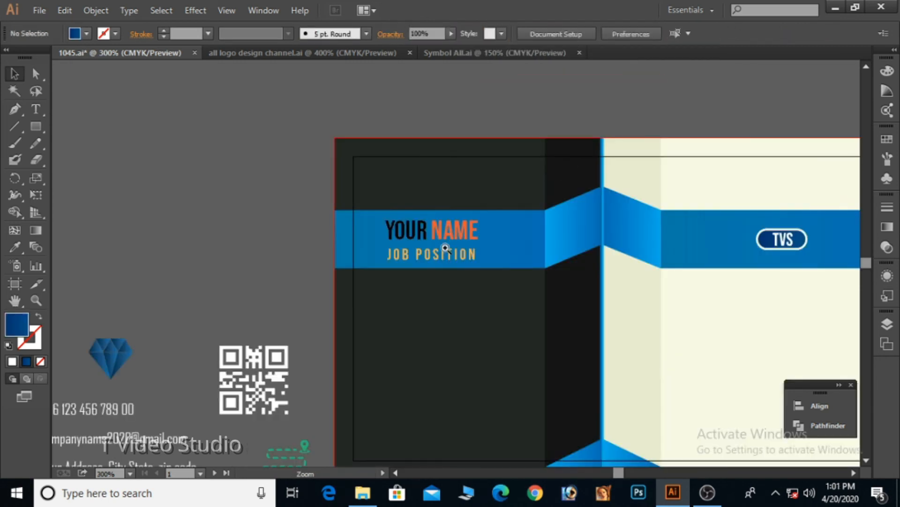
left_click(446, 247, "ctrl")
left_click_drag(469, 283, 393, 239)
double_click(357, 205)
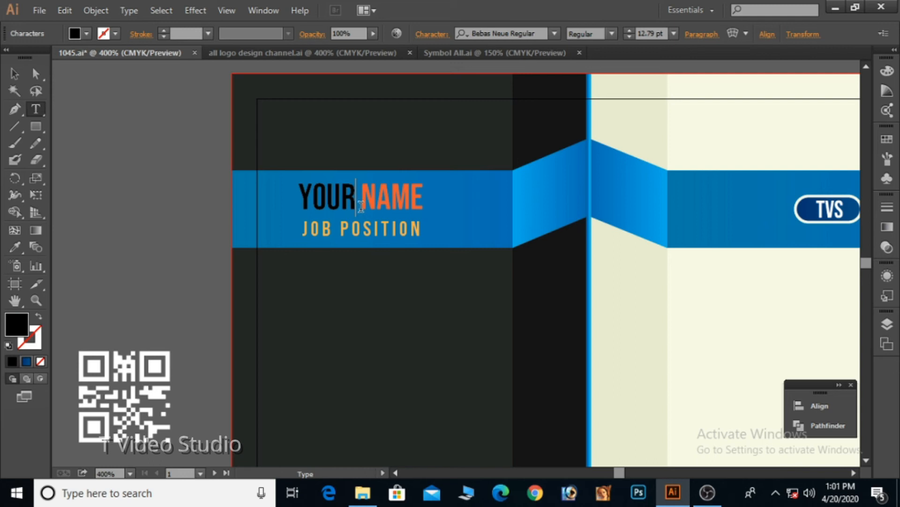
left_click_drag(361, 206, 423, 206)
left_click(16, 248)
left_click(723, 280)
left_click(16, 75)
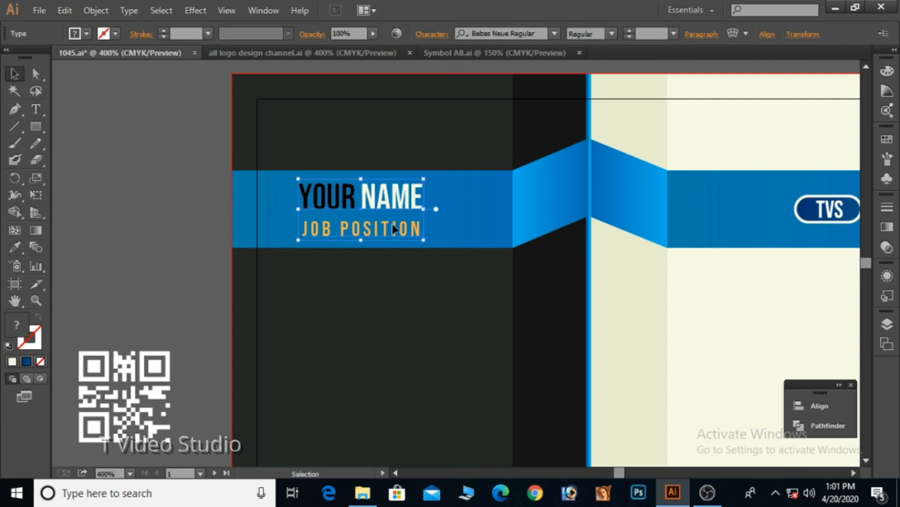
Fill the JOB POSITION text with a darker orange swatch and set its size to 6 pt.
triple_click(393, 229)
left_click(86, 34)
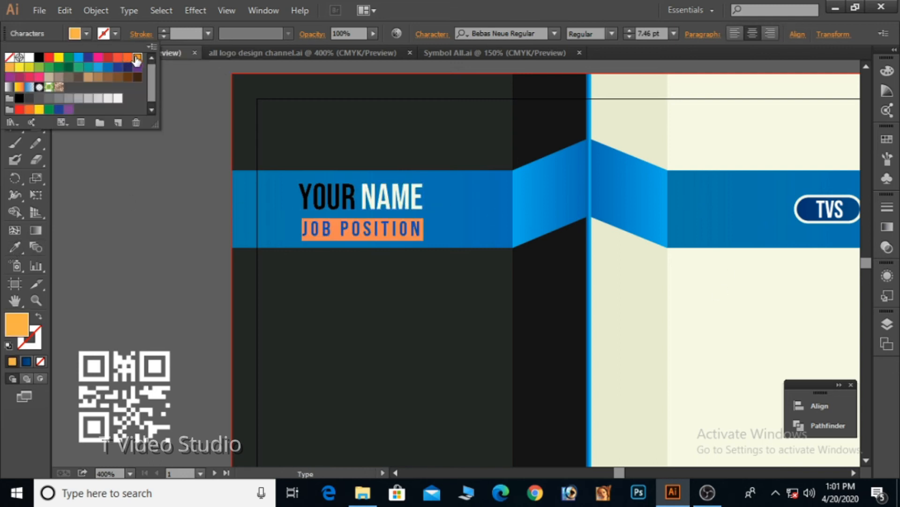
left_click(136, 58)
key("Escape")
left_click(629, 38)
left_click(629, 38)
left_click(442, 38)
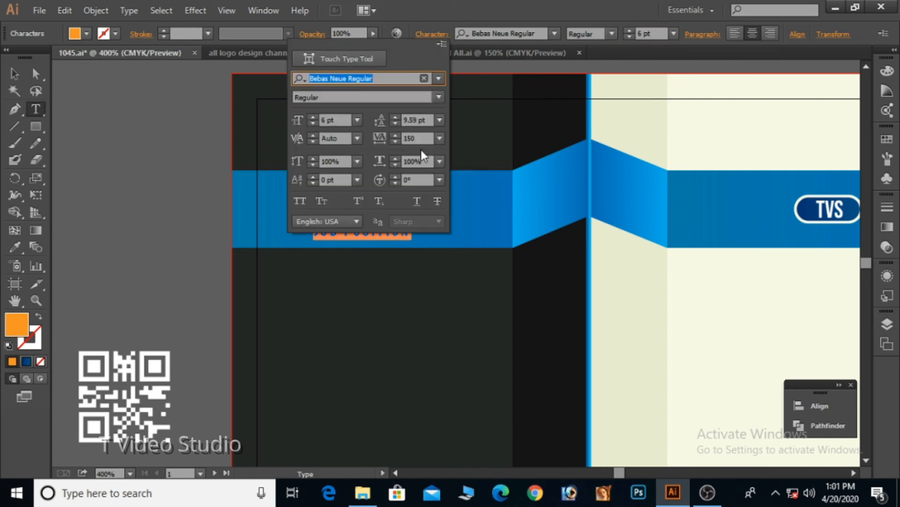
left_click(81, 102)
left_click(15, 74)
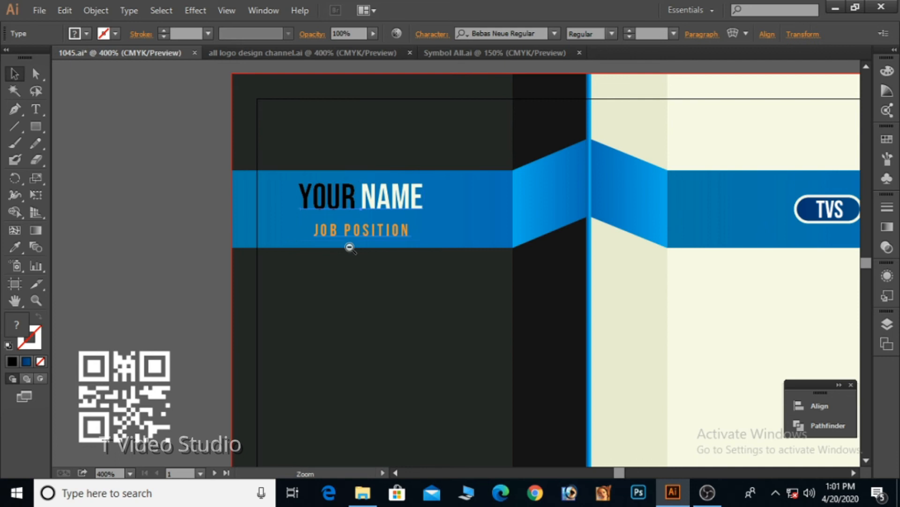
left_click(432, 248, "ctrl+alt")
left_click_drag(434, 256, 559, 316)
left_click(339, 221)
Set the tracking of the JOB POSITION text to 235 and deselect it.
double_click(544, 312)
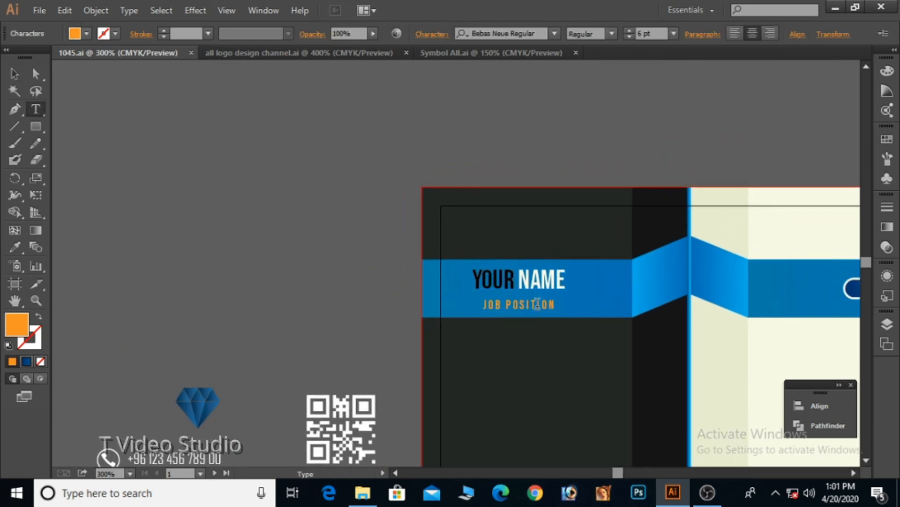
key("ctrl+a")
left_click(432, 33)
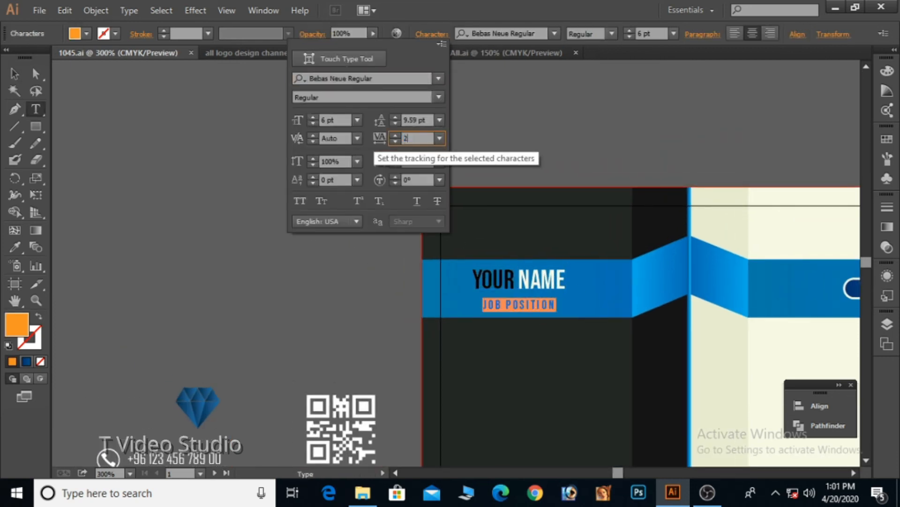
key("BackSpace")
key("ctrl+z")
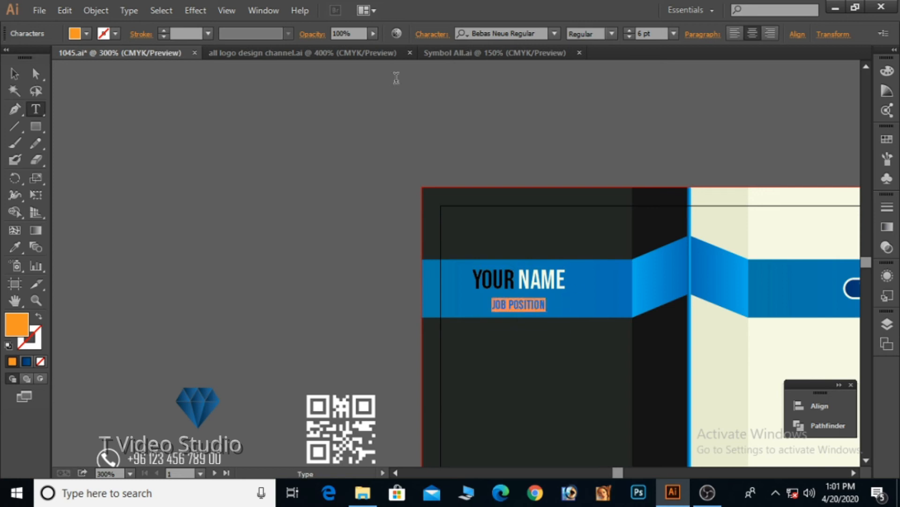
left_click(431, 34)
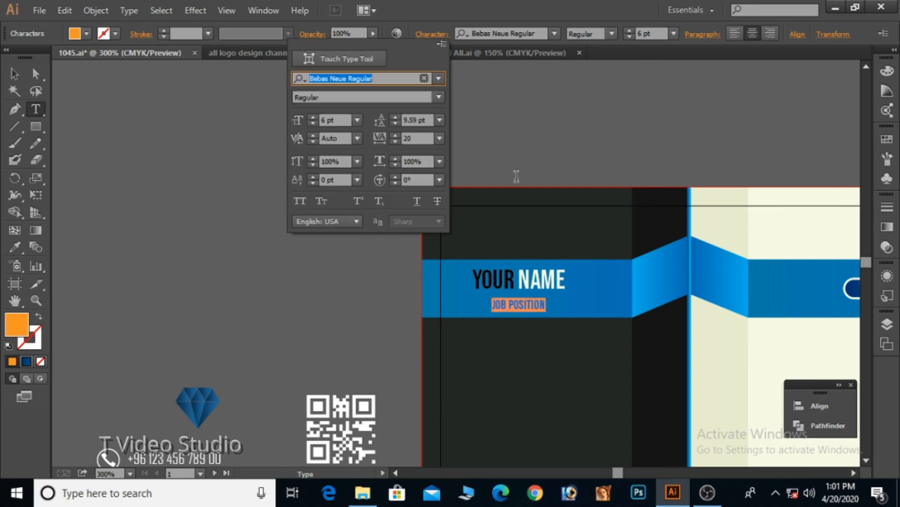
left_click(423, 138)
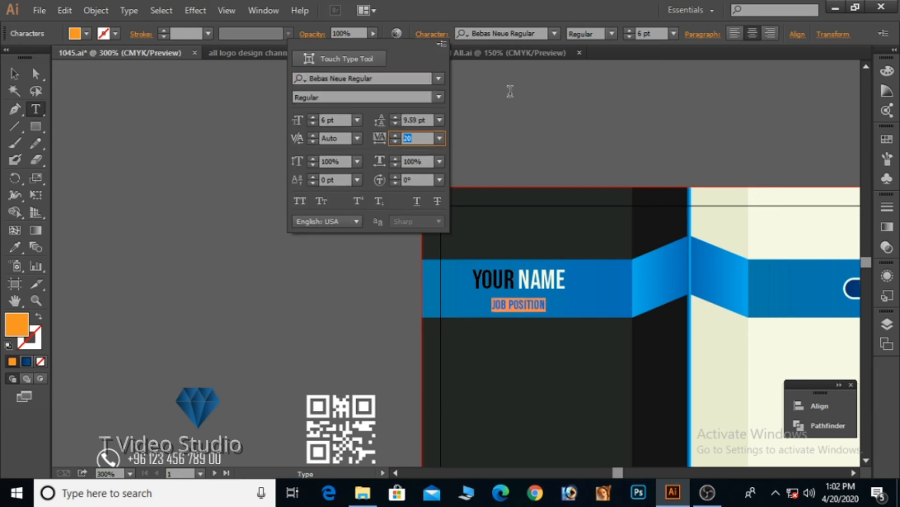
key("Return")
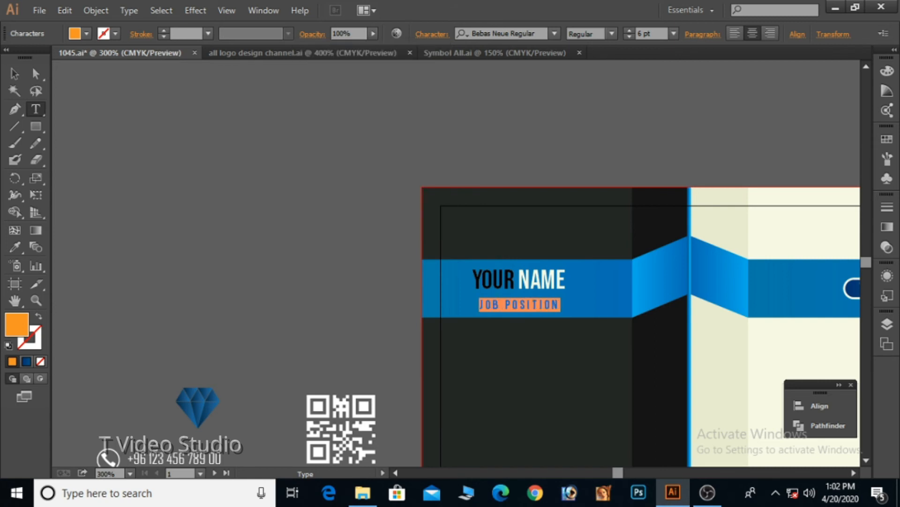
left_click(431, 33)
left_click(421, 138)
key("Up")
key("Up")
key("Up")
key("Up")
key("Up")
key("Up")
key("Up")
key("Up")
key("Up")
key("Up")
key("Up")
key("Up")
key("Up")
key("Up")
key("Up")
key("Up")
key("Up")
key("Up")
key("Up")
key("Up")
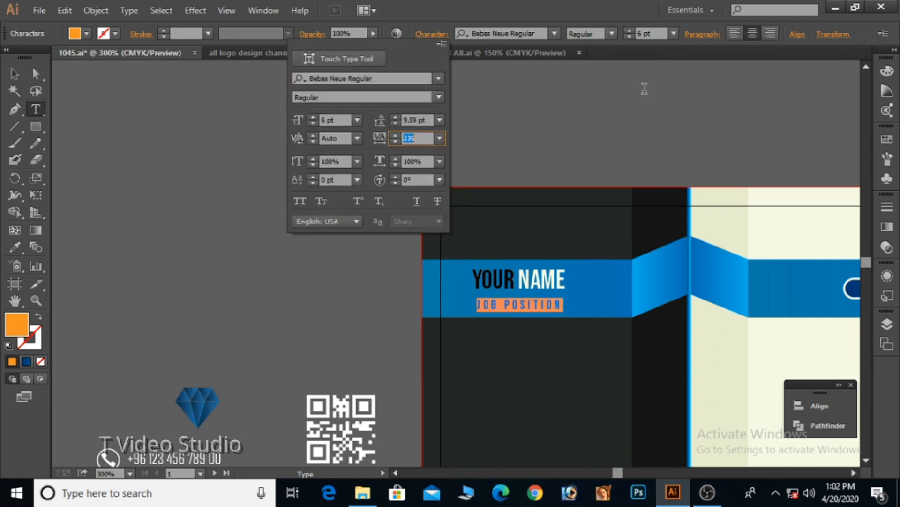
key("Return")
left_click(504, 304)
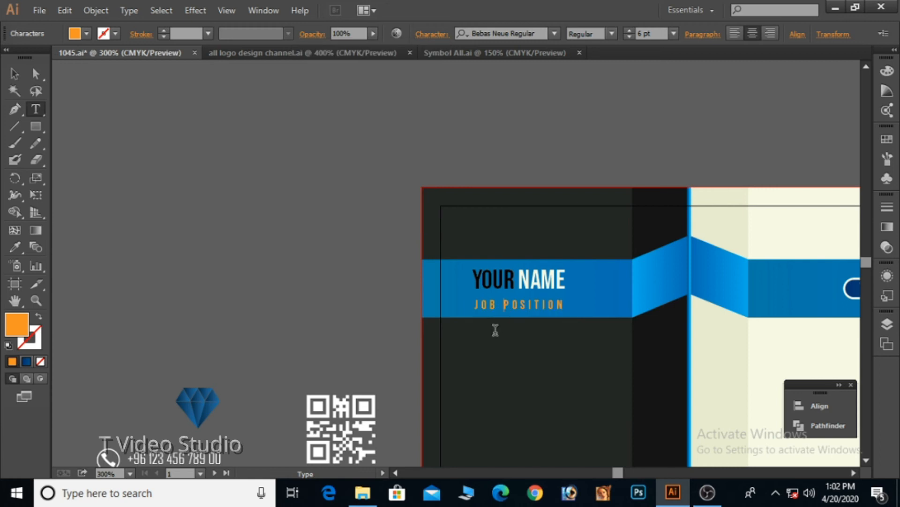
left_click(15, 73)
left_click(336, 181)
Try a different hue and shade for the JOB POSITION text with the Color Picker.
left_click(601, 279, "ctrl+alt")
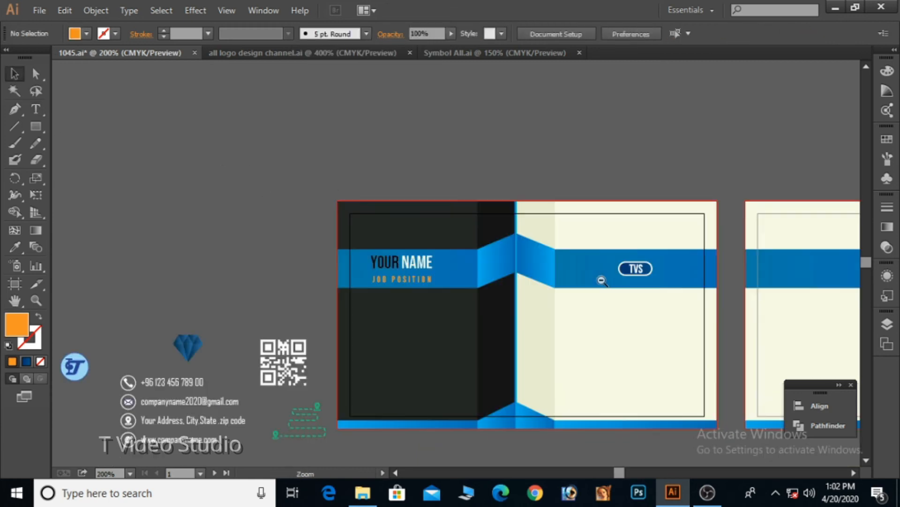
left_click_drag(517, 325, 441, 215)
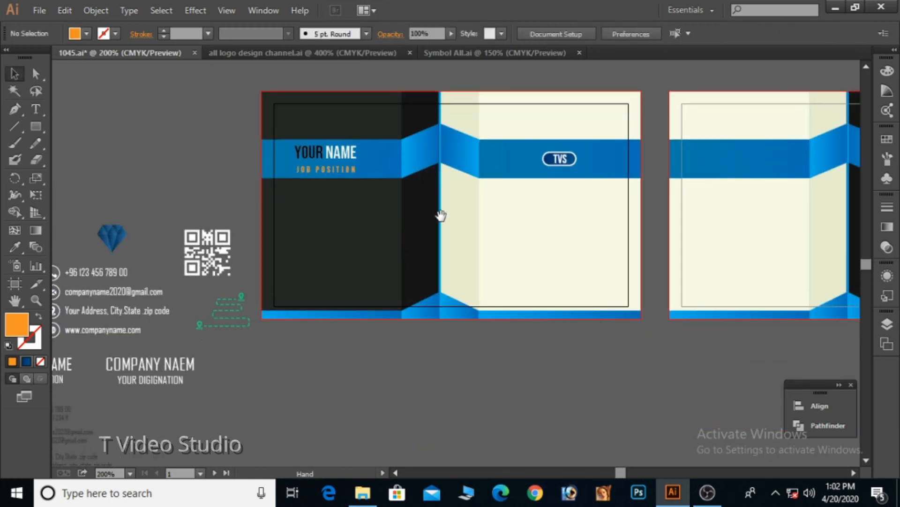
double_click(341, 175)
key("ctrl+a")
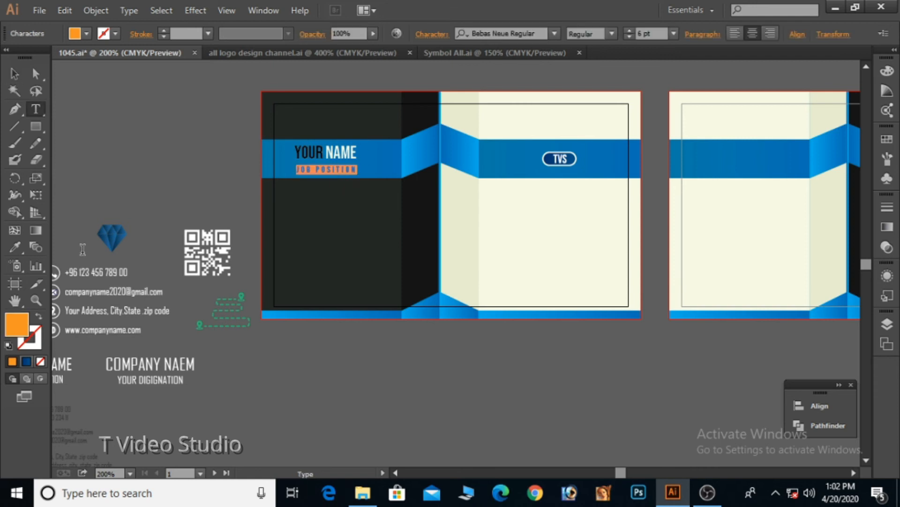
double_click(12, 332)
left_click_drag(607, 187, 615, 202)
mouse_move(555, 286)
left_mouse_down()
mouse_move(539, 255)
mouse_move(533, 306)
left_mouse_up()
left_click(760, 247)
Recolor the JOB POSITION text to a near-white shade with the Color Picker and deselect it.
left_click(306, 171)
left_click_drag(295, 170, 384, 181)
double_click(16, 328)
mouse_move(454, 277)
left_mouse_down()
mouse_move(475, 263)
mouse_move(469, 245)
mouse_move(420, 212)
mouse_move(361, 133)
left_mouse_up()
left_click(760, 248)
left_click(325, 165)
left_click(15, 74)
left_click(162, 119)
Move the white QR code to the lower right corner of the dark panel and scale it down.
left_click(342, 177, "ctrl")
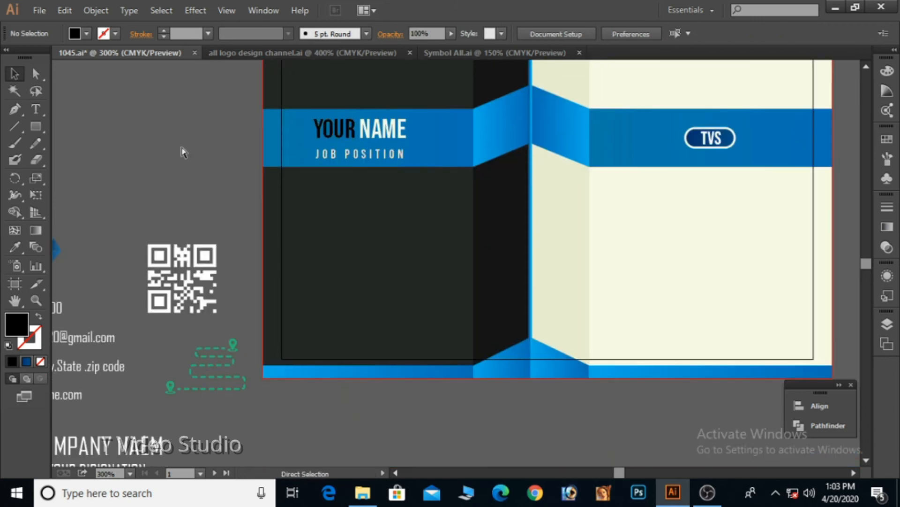
left_click_drag(189, 245, 413, 301)
left_click(190, 217)
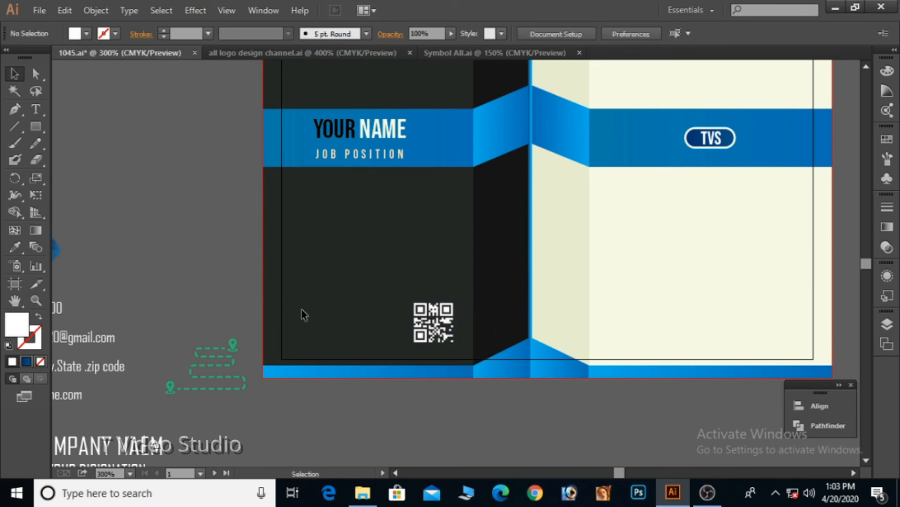
Draw a white square slightly larger than the QR code over it.
left_click(43, 126)
left_click_drag(400, 277, 492, 364)
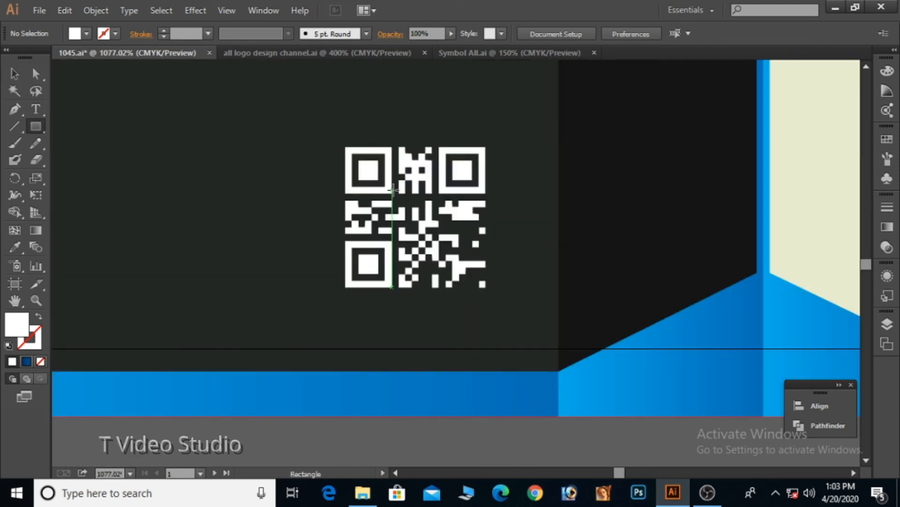
left_click_drag(333, 135, 497, 299)
key("v")
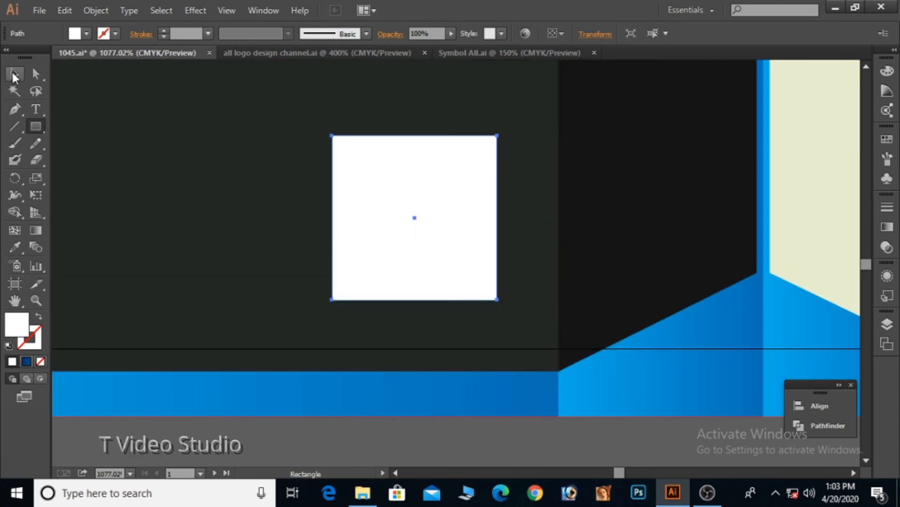
Shift the white square aside, fill the QR code with black and bring it to the front.
left_click_drag(374, 188, 288, 192)
left_click(462, 211)
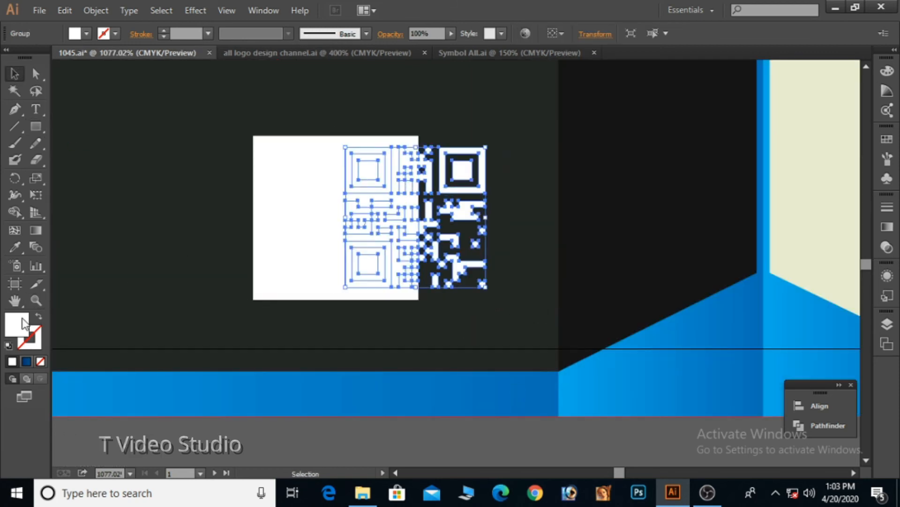
left_click(86, 34)
left_click(39, 59)
right_click(457, 196)
mouse_move(515, 311)
left_click(633, 311)
Move the white square back behind the QR code so it frames the code evenly.
left_click_drag(300, 225, 383, 225)
left_click_drag(495, 151, 257, 193)
left_click_drag(197, 224, 432, 178)
key("ctrl+shift+a")
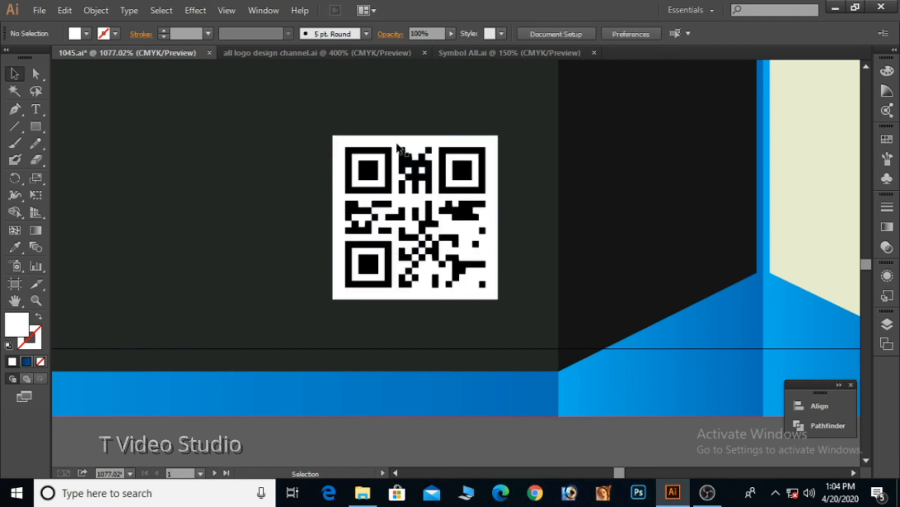
Group the QR code with its white background square.
scroll(390, 207, "down", 5)
left_click_drag(532, 323, 492, 252)
left_click_drag(547, 314, 548, 315)
right_click(544, 290)
left_click(581, 357)
Scale the framed QR code down slightly in the dark panel's lower right corner and deselect it.
key("ctrl+space")
left_click_drag(507, 261, 565, 333)
key("ctrl+shift+a")
left_click_drag(356, 111, 464, 263)
left_click_drag(533, 308, 517, 292)
key("ctrl+shift+a")
key("ctrl+alt+space")
Move the dark contact details block with its QR code onto the cream panel below the logo, and delete the green dashed route graphic.
scroll(300, 201, "down", 3)
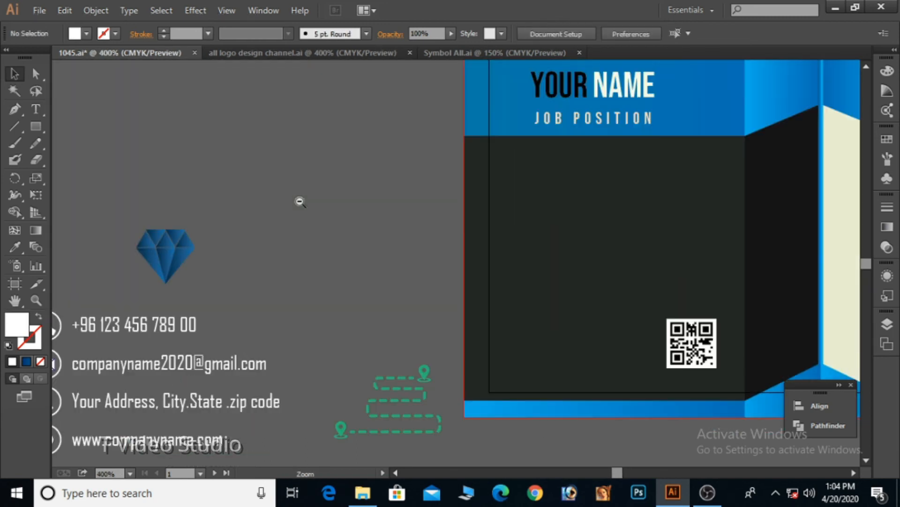
left_click(431, 197, "ctrl+alt")
left_click(426, 238, "ctrl+alt")
key("space")
left_click_drag(593, 293, 414, 202)
left_click_drag(333, 387, 342, 323)
left_click_drag(207, 319, 92, 404)
left_click_drag(216, 337, 710, 119)
left_click(665, 320)
left_click_drag(639, 240, 573, 321)
left_click_drag(335, 353, 334, 354)
key("Delete")
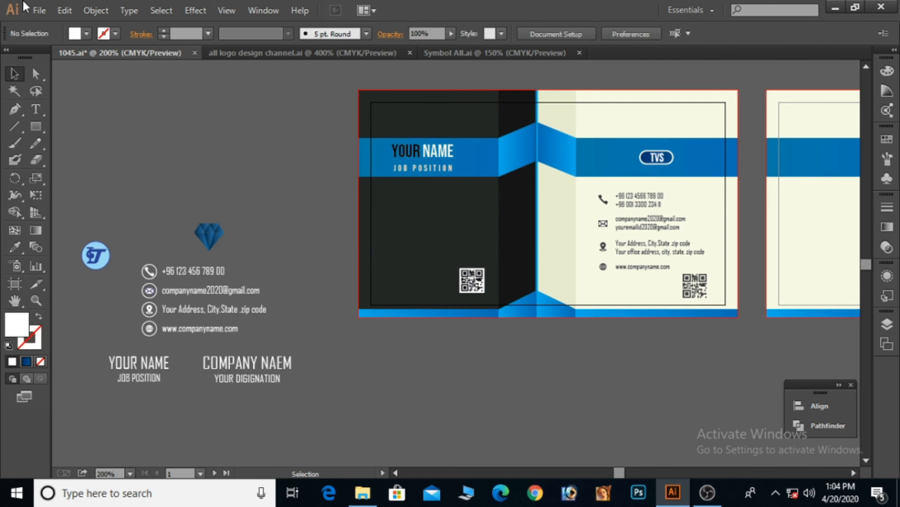
Ungroup the contact details block on the cream panel.
left_click_drag(576, 184, 738, 341)
key("v")
left_click(445, 121)
right_click(323, 168)
left_click(385, 250)
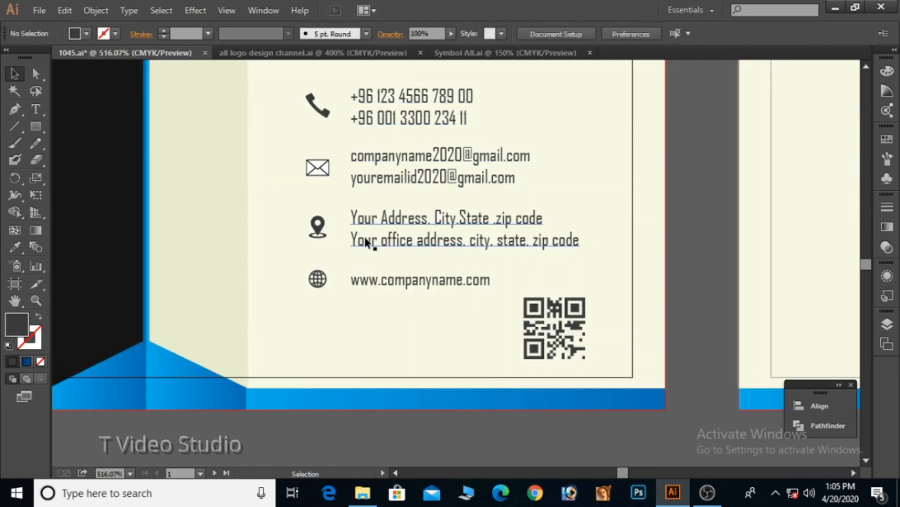
Ungroup the remaining grouped contact rows on the cream panel.
key("z")
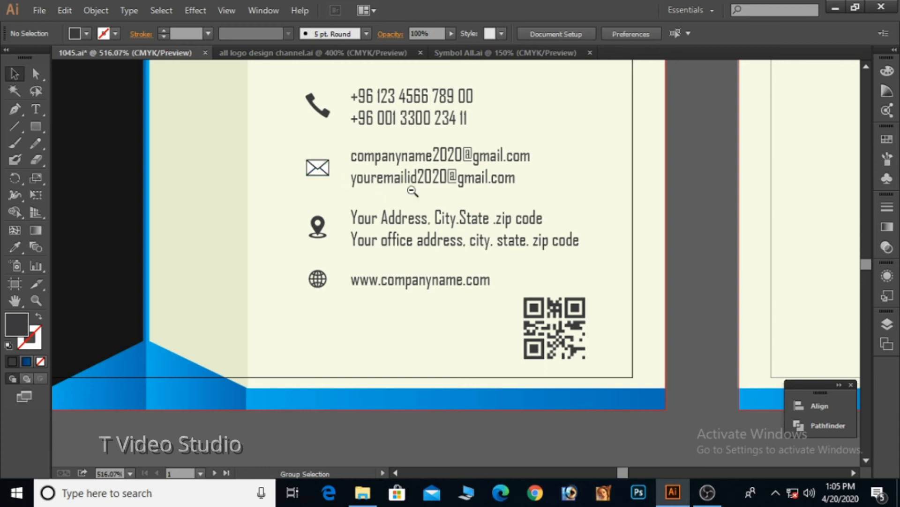
left_click(412, 190, "alt")
left_click_drag(410, 247, 465, 393)
key("v")
left_click_drag(400, 188, 488, 265)
right_click(461, 221)
left_click(507, 296)
left_click(488, 248)
Nudge the phone row slightly down and the address row slightly up in the contact list.
left_click_drag(401, 89, 599, 173)
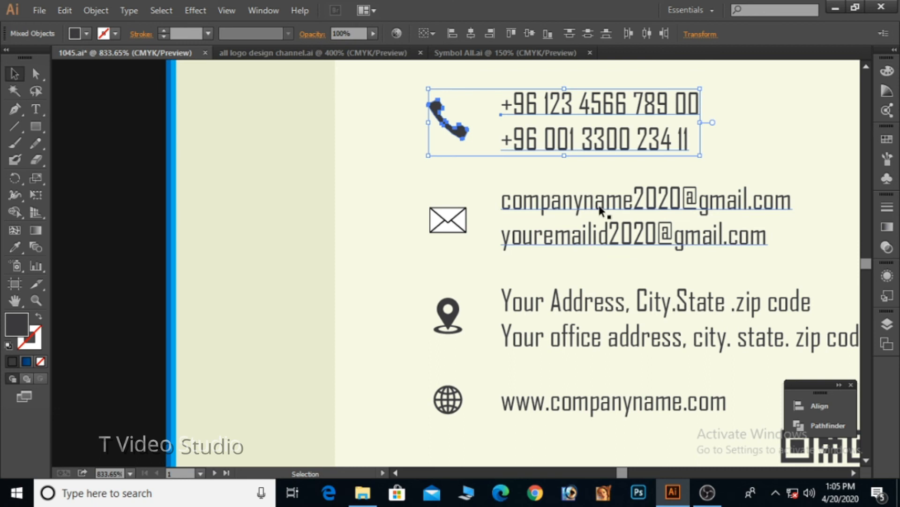
key("Down")
left_click_drag(409, 258, 519, 363)
key("Up")
Nudge the website text and its globe icon up, closer to the address row.
left_click(521, 399)
key("Up")
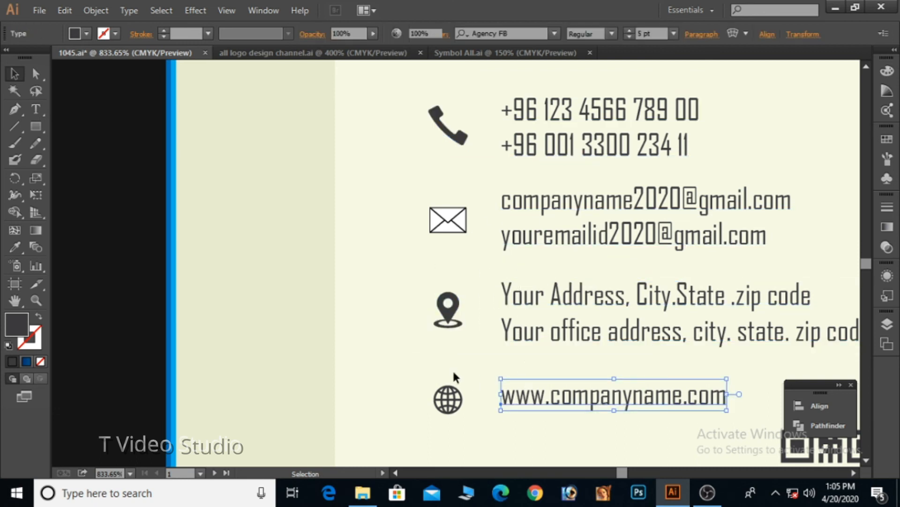
left_click(451, 397)
key("Up")
key("Down")
left_click_drag(403, 370, 539, 418)
key("Up")
key("Up")
Nudge the address and email rows up to even out the spacing of the contact list.
left_click(536, 341)
key("Up")
left_click(543, 237)
key("Up")
left_click(454, 243)
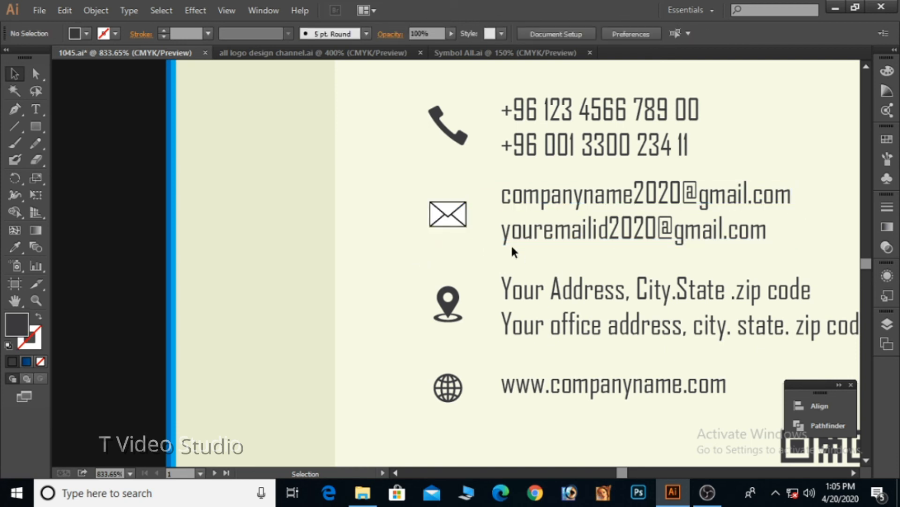
Try moving the white-framed QR code and the dark QR code off the first card, undoing each move.
scroll(511, 249, "down", 4)
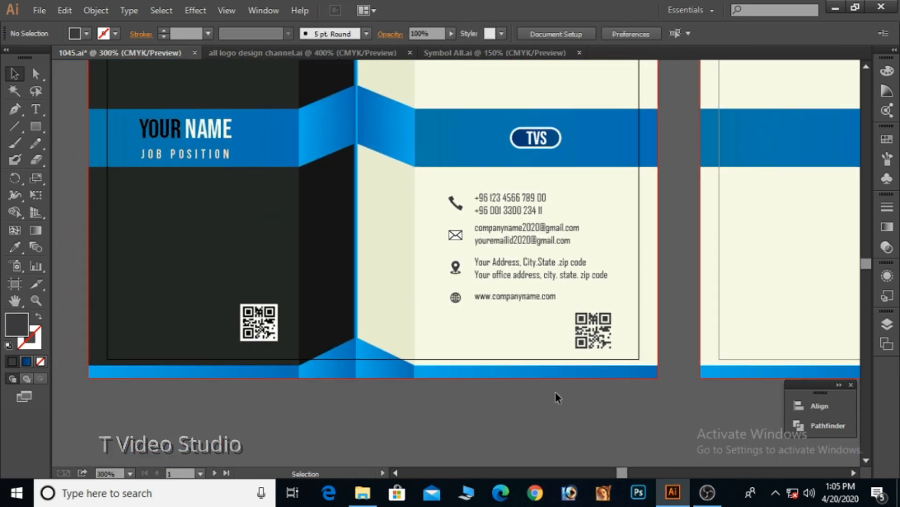
scroll(533, 328, "down", 1)
left_click_drag(358, 323, 230, 434)
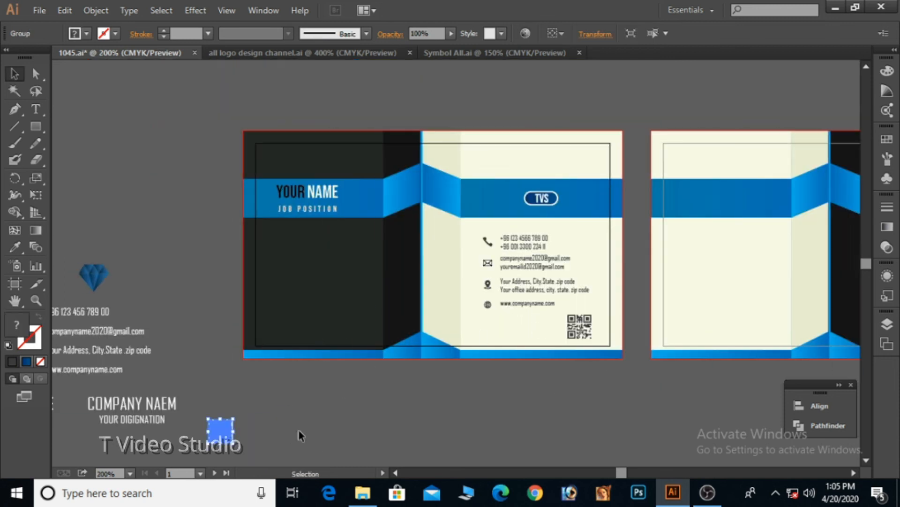
left_click(364, 402)
key("ctrl+z")
left_click_drag(568, 332, 546, 418)
left_click(611, 410)
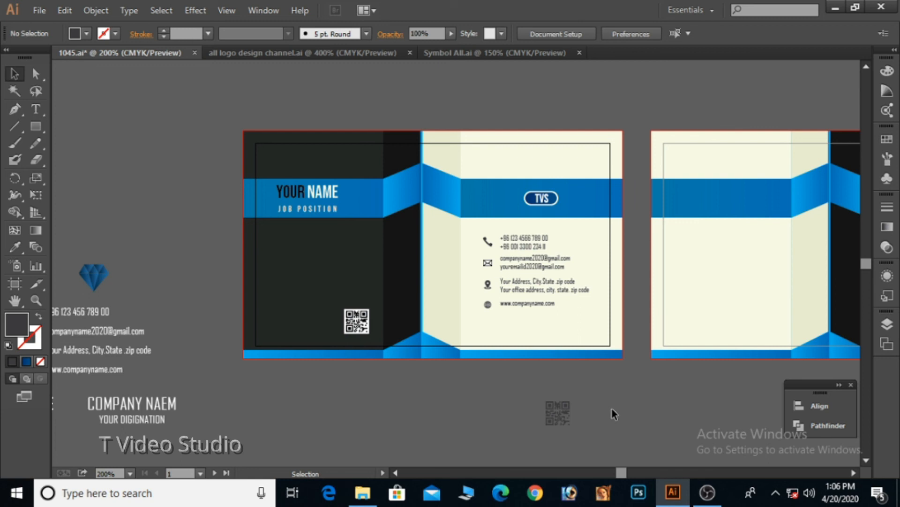
key("ctrl+z")
left_click(899, 493)
left_click(673, 492)
left_click(560, 390)
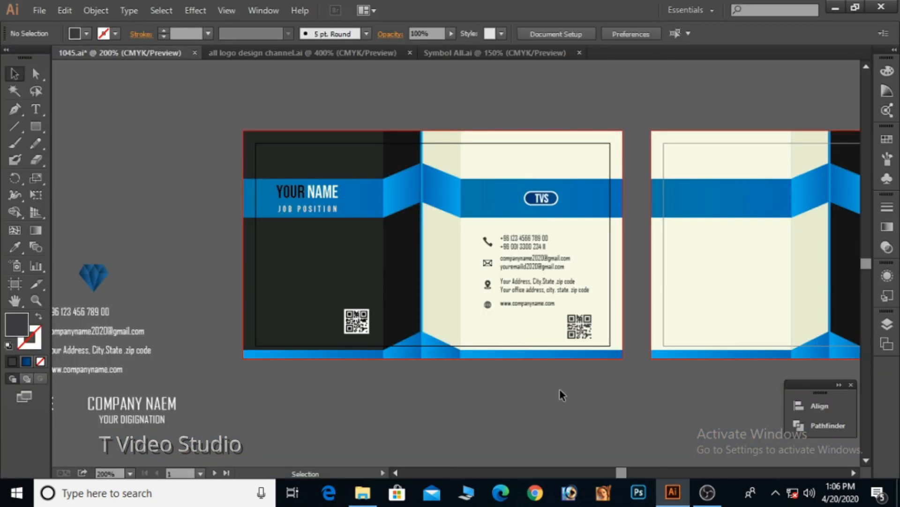
Move the white-framed QR code off the first card's dark panel onto the pasteboard.
left_click_drag(361, 323, 245, 424)
left_click(541, 381)
Move the COMPANY NAEM / YOUR DIGIGNATION text from the pasteboard onto the blue ribbon over the second card's dark panel.
left_click_drag(689, 363, 542, 294)
left_click_drag(418, 364, 512, 365)
left_click_drag(98, 328, 689, 130)
left_click_drag(761, 230, 583, 250)
left_click_drag(502, 155, 747, 142)
left_click(738, 343)
key("Left")
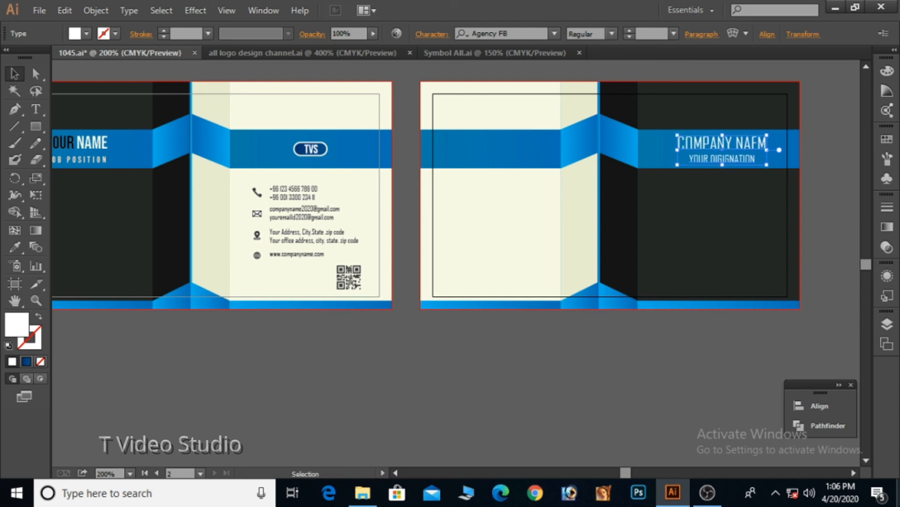
left_click(670, 370)
Change the font of the company name text block to Bebas Neue Regular.
left_click(764, 149)
left_click(509, 33)
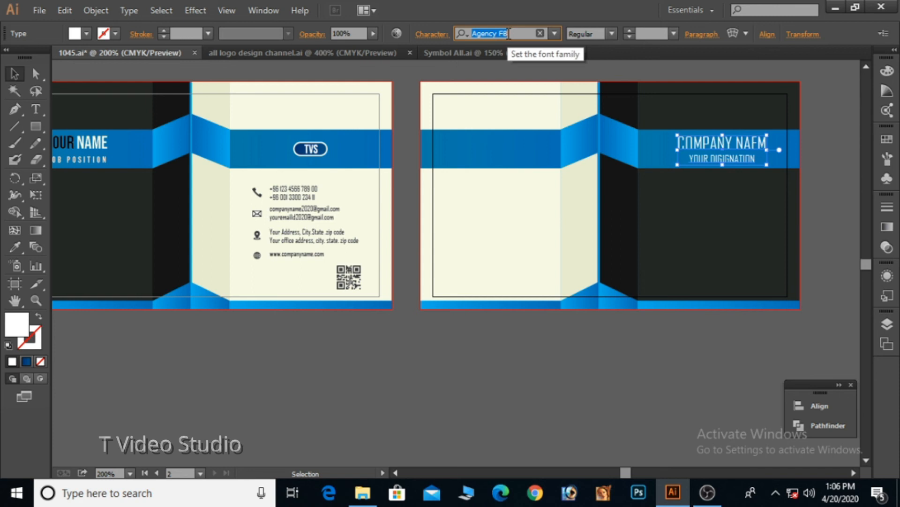
type("b")
key("Down")
key("Down")
key("Return")
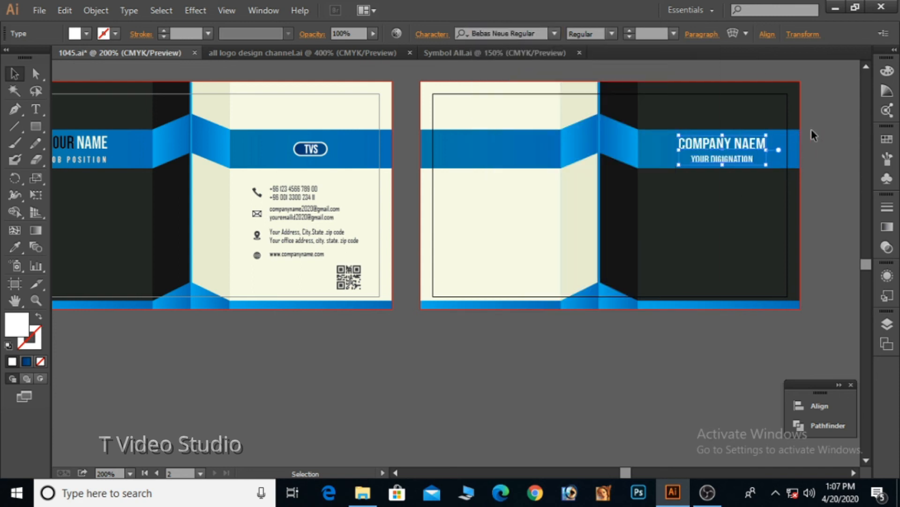
left_click(811, 131)
double_click(721, 148)
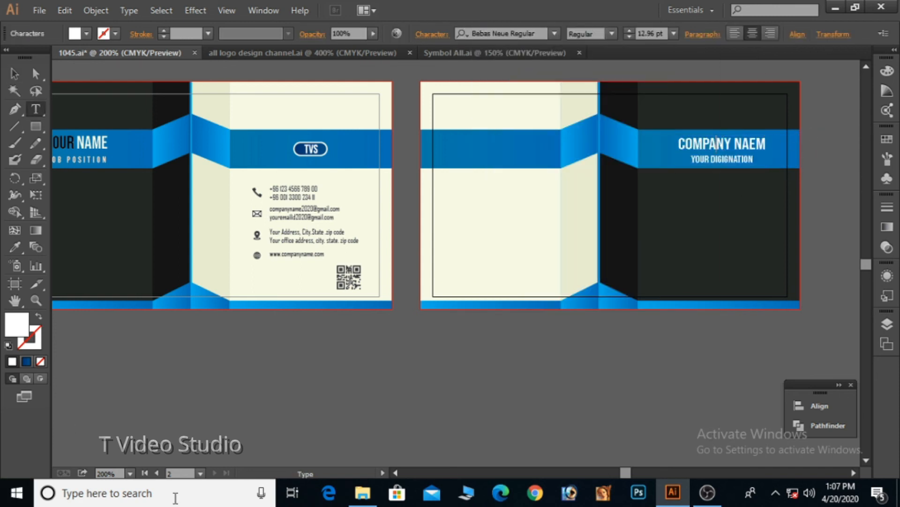
left_click_drag(735, 143, 662, 148)
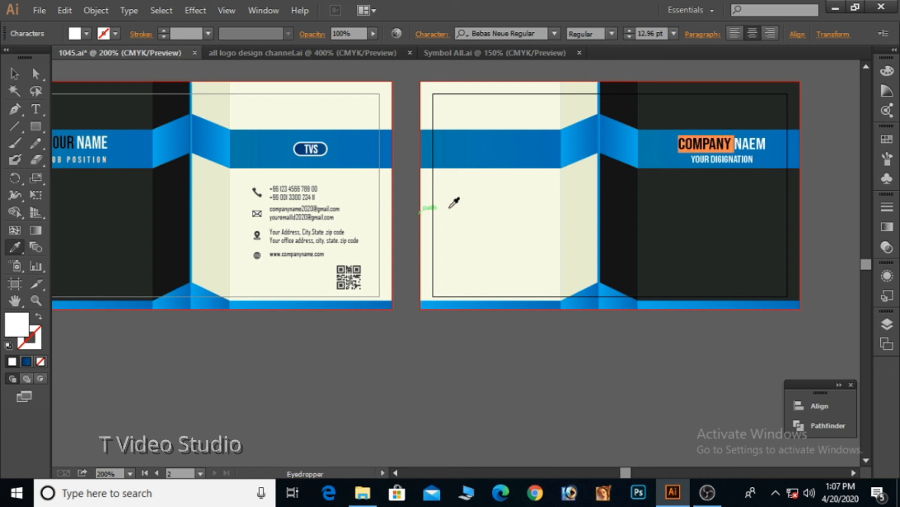
key("Escape")
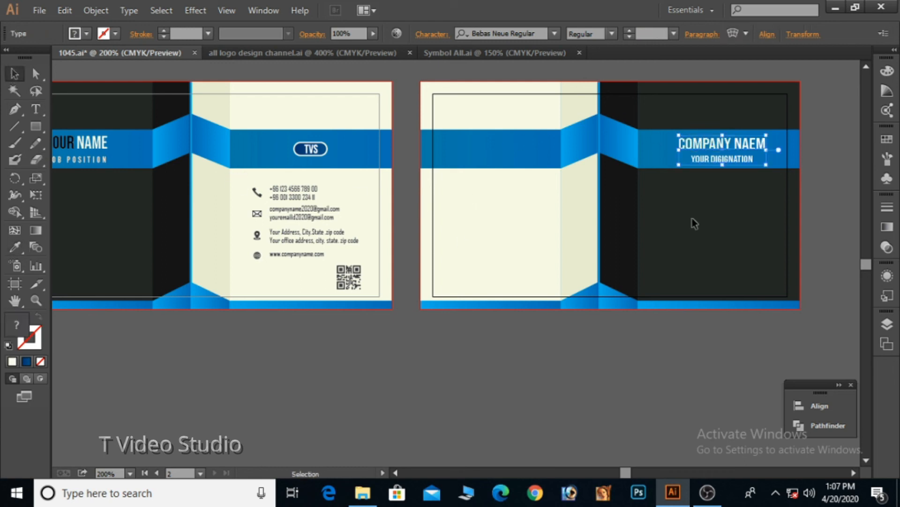
Fill the word COMPANY on the second card's ribbon with black.
double_click(733, 143)
left_click_drag(732, 143, 608, 143)
left_click(86, 33)
left_click(39, 58)
Color the word NAEM with the cream sampled from the first card's panel.
left_click_drag(732, 145, 798, 144)
left_click(18, 247)
left_click(290, 263)
left_click(14, 74)
Set the font size of the YOUR DIGIGNATION line to 6 pt.
left_click_drag(805, 107, 629, 203)
left_click_drag(660, 310, 681, 317)
double_click(543, 297)
triple_click(543, 296)
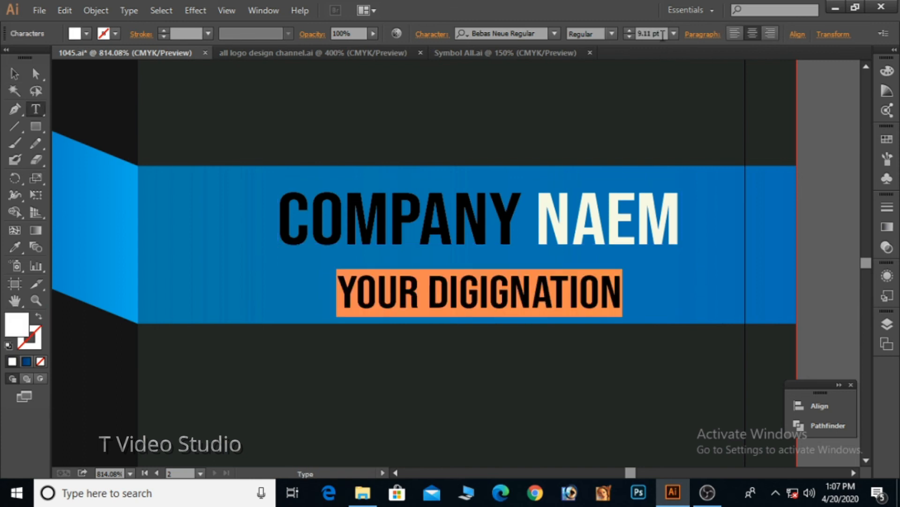
left_click_drag(663, 35, 624, 36)
type("6")
key("Return")
Set the tracking of the YOUR DIGIGNATION line to 300 and deselect the text.
left_click(305, 36)
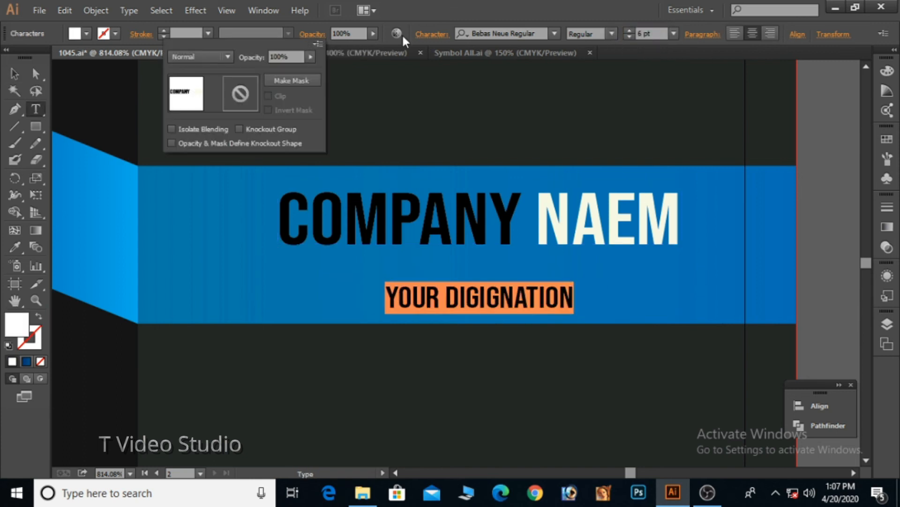
left_click(432, 33)
left_click(417, 138)
type("3")
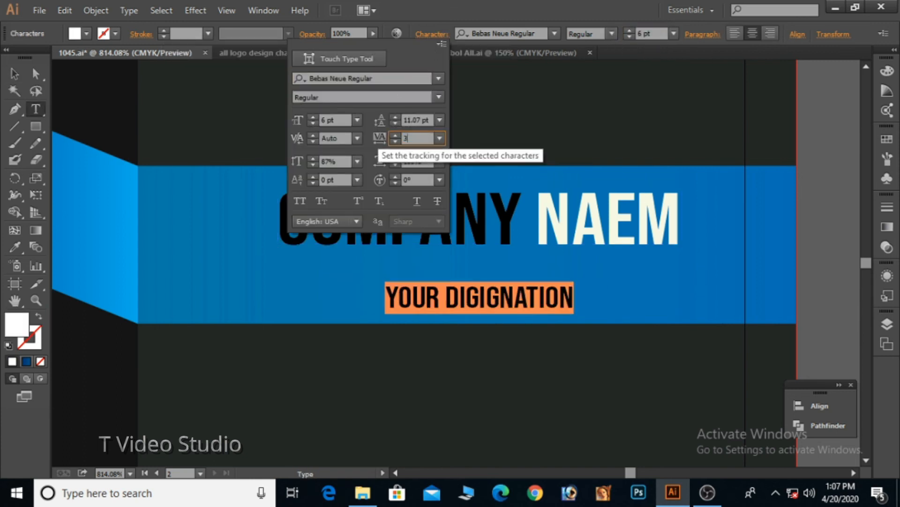
type("00")
key("Return")
left_click(476, 297)
left_click(14, 74)
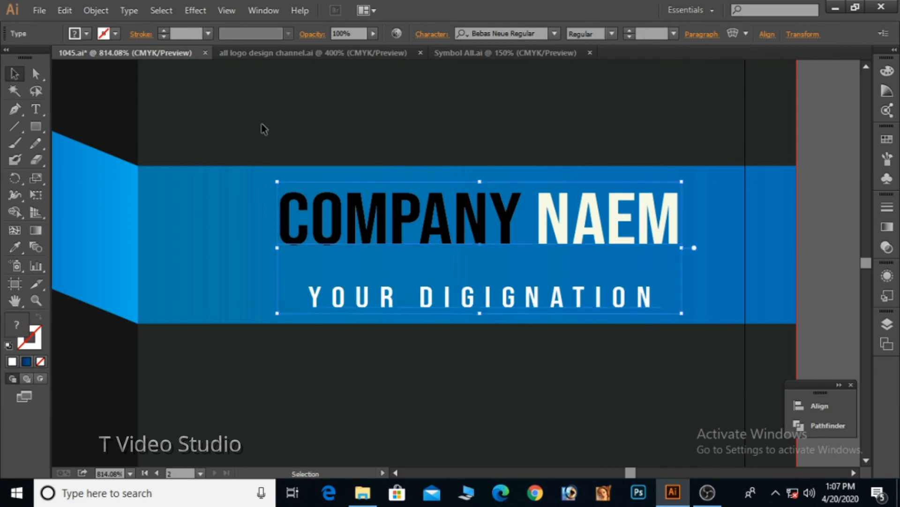
left_click(261, 126)
Reduce the leading of the company text block to bring its second line closer to the company name.
left_click(420, 352, "ctrl+alt")
left_click(420, 351, "ctrl+alt")
left_click(435, 241, "ctrl+alt")
left_click(435, 242, "ctrl+alt")
left_click(435, 242, "ctrl+alt")
left_click_drag(435, 241, 481, 174)
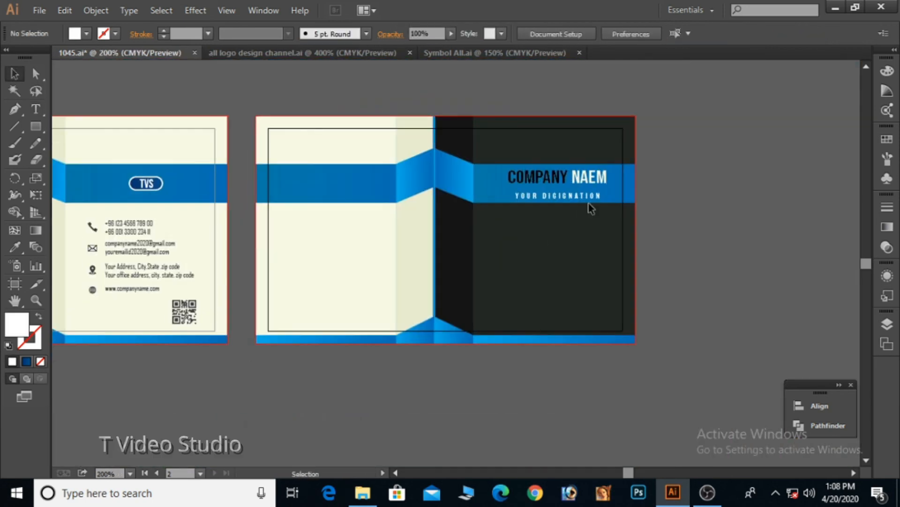
left_click(602, 178)
left_click(441, 35)
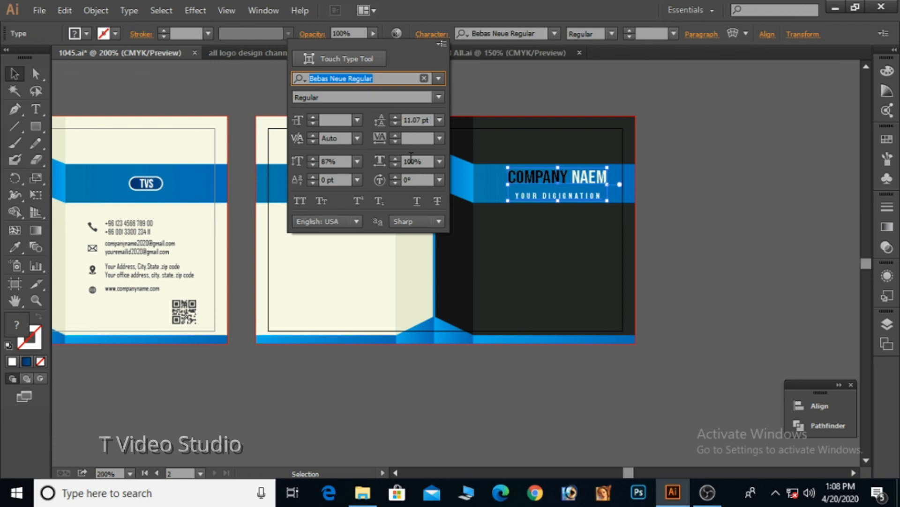
left_click(415, 119)
key("Down")
left_click(657, 188)
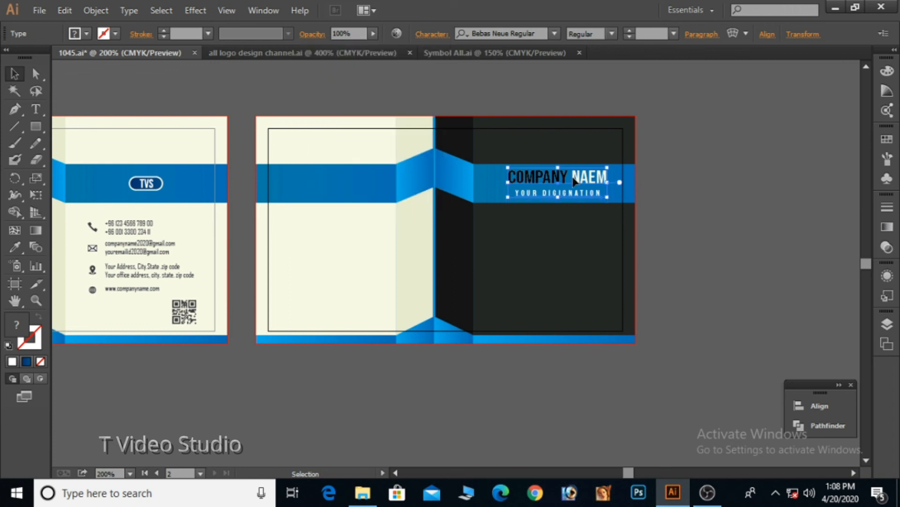
Shift the company text block slightly down to center it vertically in the blue ribbon.
left_click(573, 183)
left_click(705, 230)
key("ctrl+z")
left_click(686, 219)
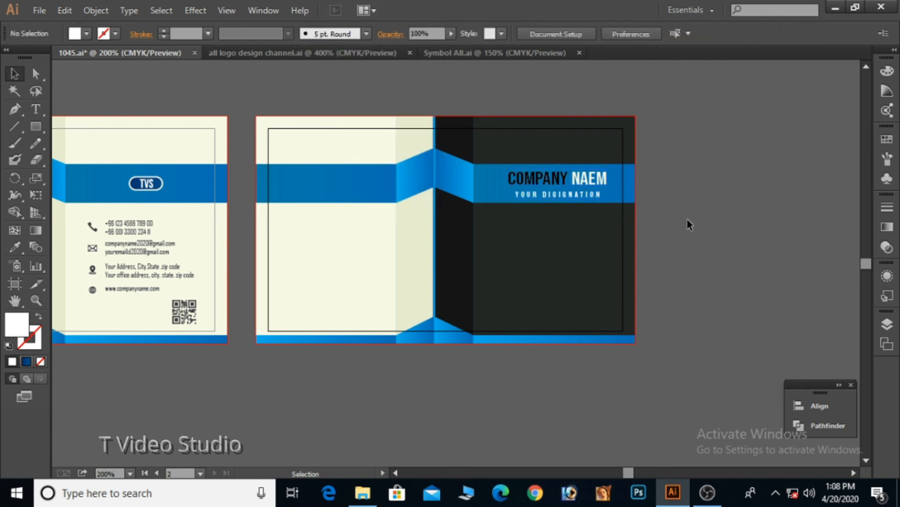
Copy the TVS logo from the first card onto the blue ribbon over the second card's cream panel.
key("space")
left_click_drag(480, 226, 672, 214)
left_click_drag(355, 200, 410, 194)
left_click_drag(396, 168, 572, 167, "alt")
left_click(551, 89)
Move the white-framed QR code from the pasteboard into the lower right corner of the second card's dark panel.
key("space")
left_click_drag(618, 240, 532, 215)
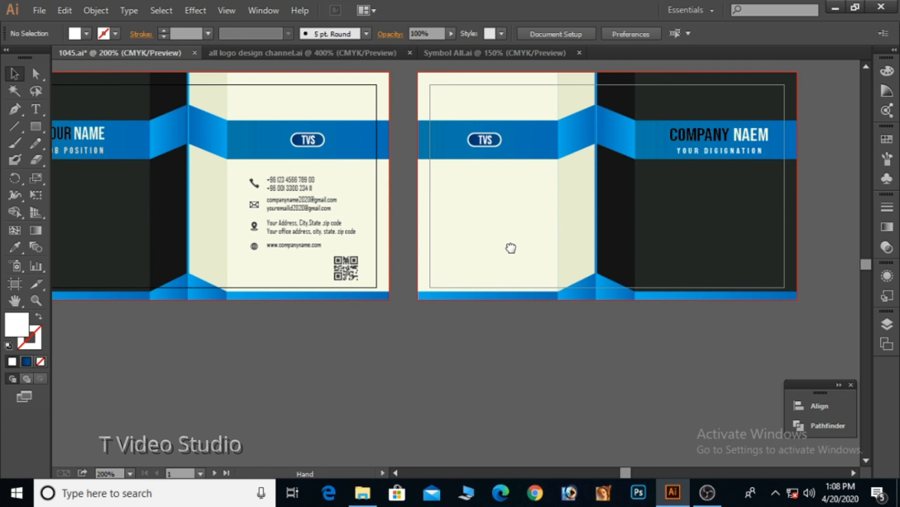
left_click_drag(516, 244, 661, 316)
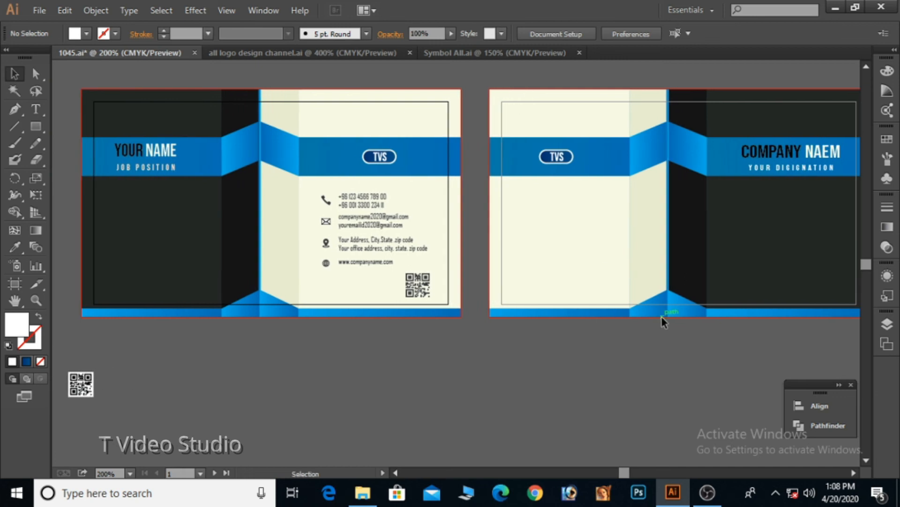
left_click_drag(84, 387, 828, 286)
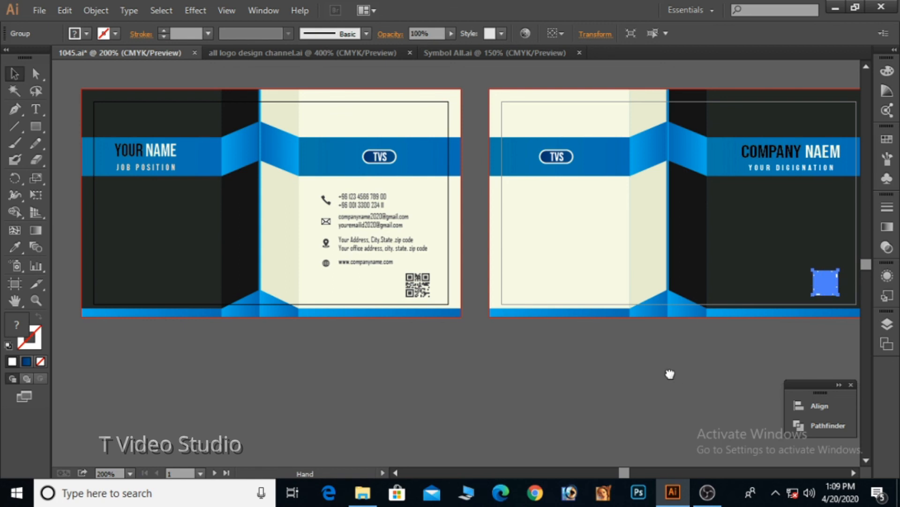
left_click_drag(700, 382, 649, 361)
left_click(649, 361)
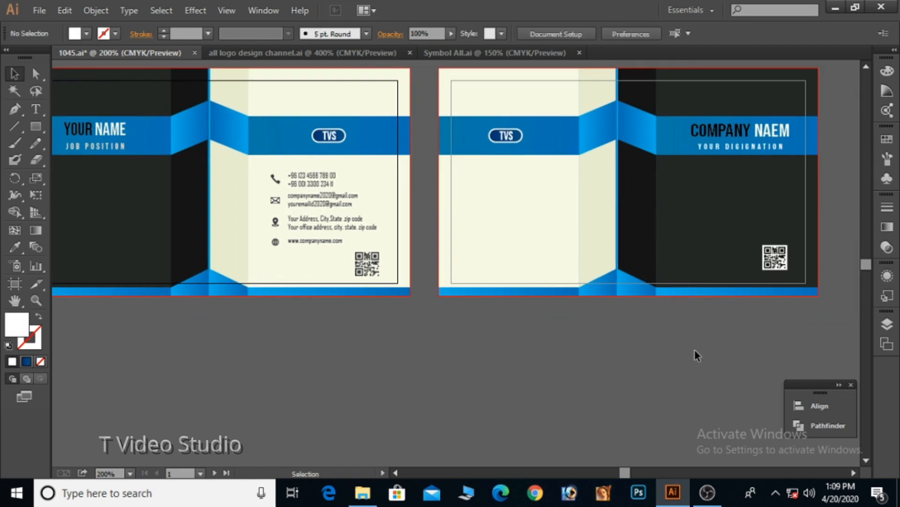
Move the TVS logos on both cards up off the ribbon onto the cream area above it.
left_click_drag(530, 223, 561, 224)
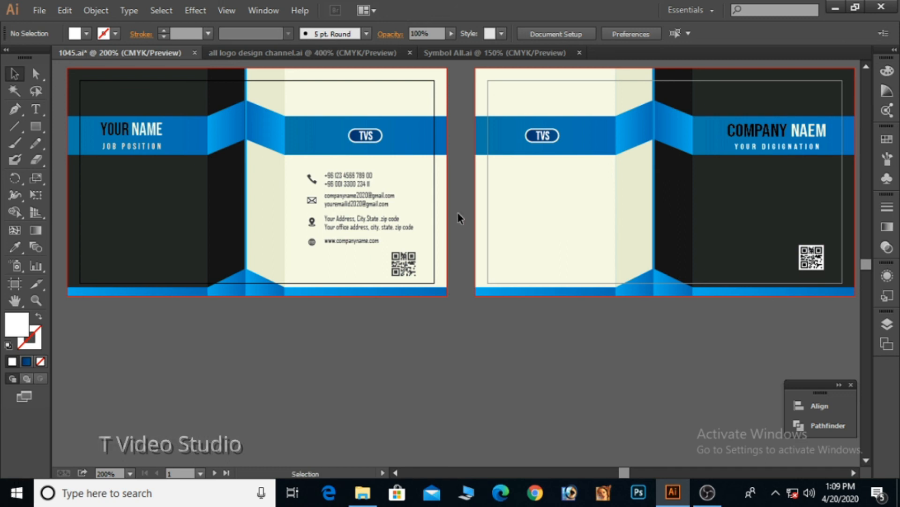
left_click_drag(543, 135, 540, 98)
left_click(584, 170)
left_click_drag(366, 135, 370, 98)
left_click(543, 212)
Copy the company text onto the first card's cream-side ribbon, and the YOUR NAME / JOB POSITION text onto the second card's cream-side ribbon.
left_click_drag(743, 150, 365, 146)
left_click(548, 192)
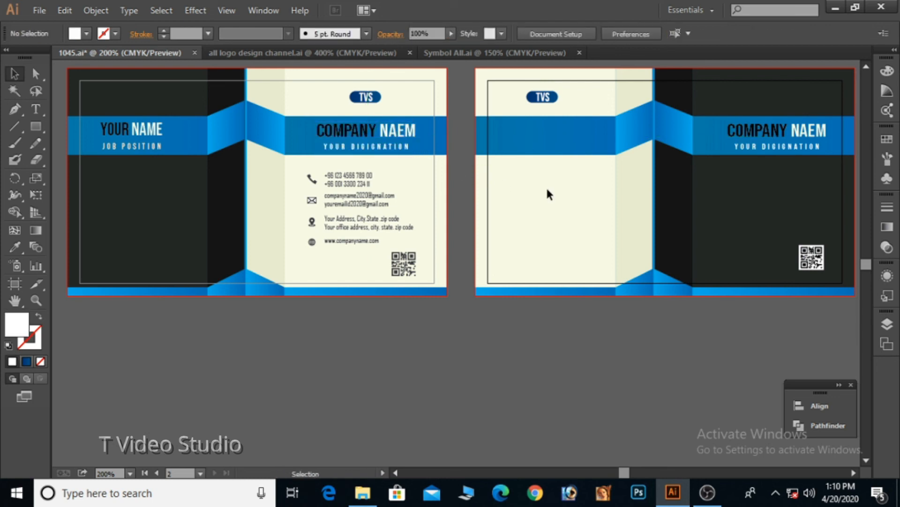
left_click_drag(130, 146, 544, 150)
left_click(572, 195)
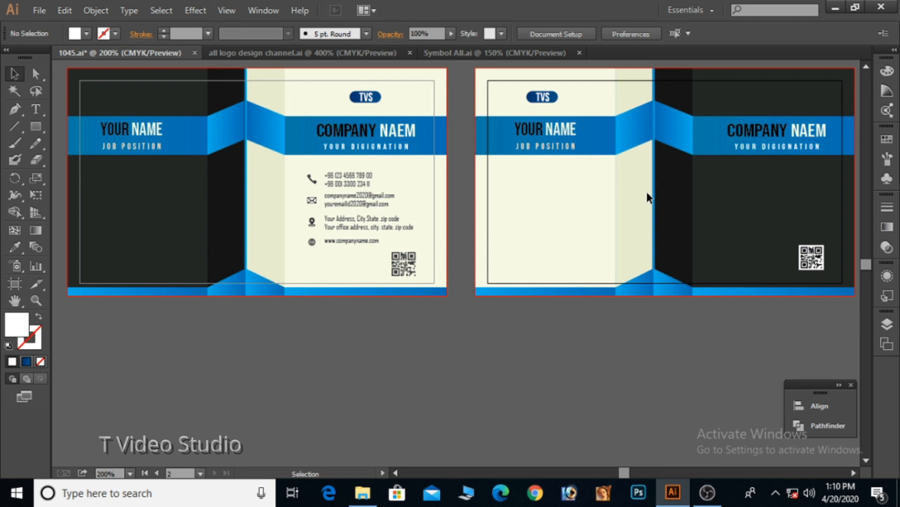
Move the first card's TVS logo to the dark panel's lower left, and the second card's logo to the dark panel's upper right.
left_click_drag(375, 98, 136, 257)
left_click(211, 363)
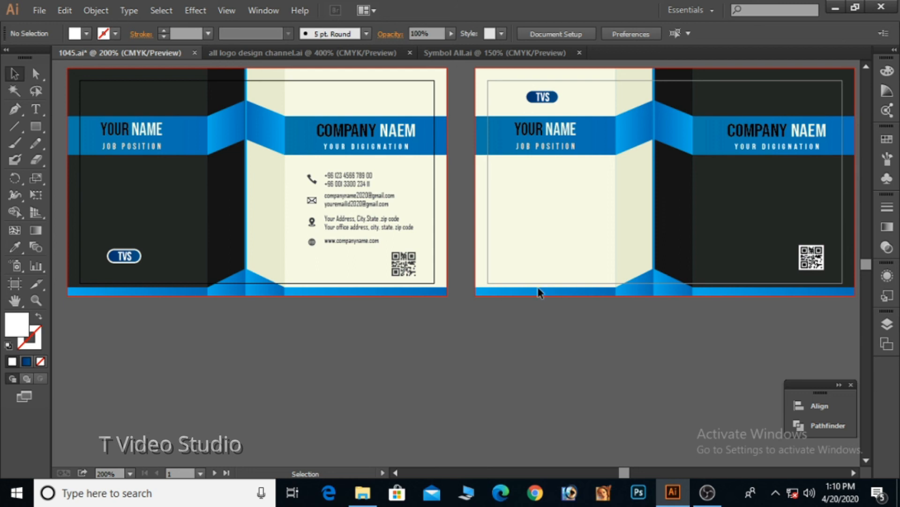
left_click_drag(543, 97, 814, 93)
left_click(773, 325)
left_click(758, 346)
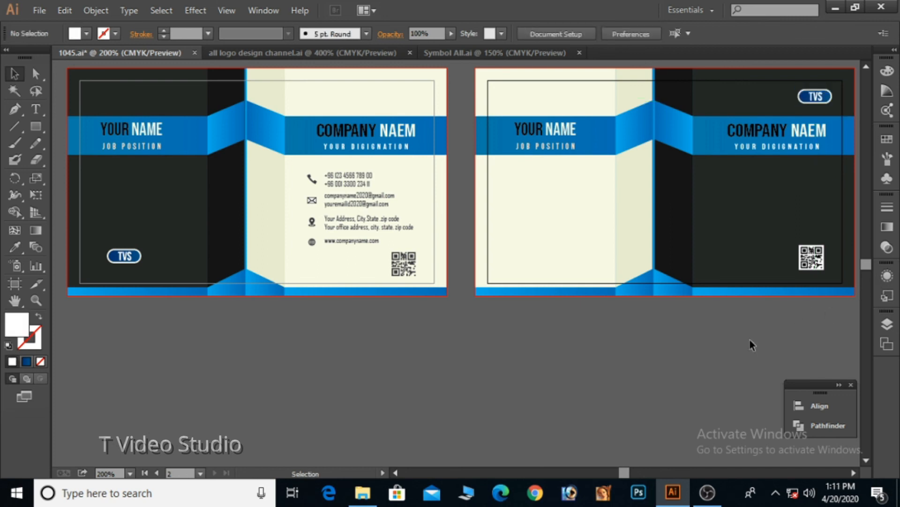
left_click_drag(125, 256, 119, 259)
left_click(244, 389)
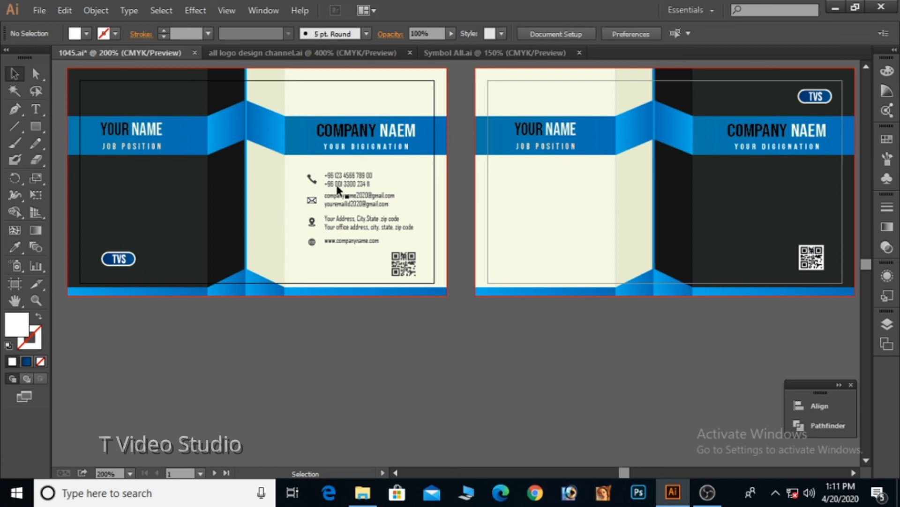
Unlock all locked artwork on the cards and clear the selection.
left_click(40, 10)
left_click(89, 126)
left_click(96, 11)
left_click(170, 110)
left_click(434, 341)
Delete the leftover diamond graphic and contact text from the pasteboard beside the first card.
left_click(464, 322, "ctrl+alt")
left_click(463, 322, "ctrl+alt")
left_click_drag(396, 308, 425, 334)
left_click_drag(107, 141, 176, 231)
left_click_drag(212, 287, 246, 311)
key("Delete")
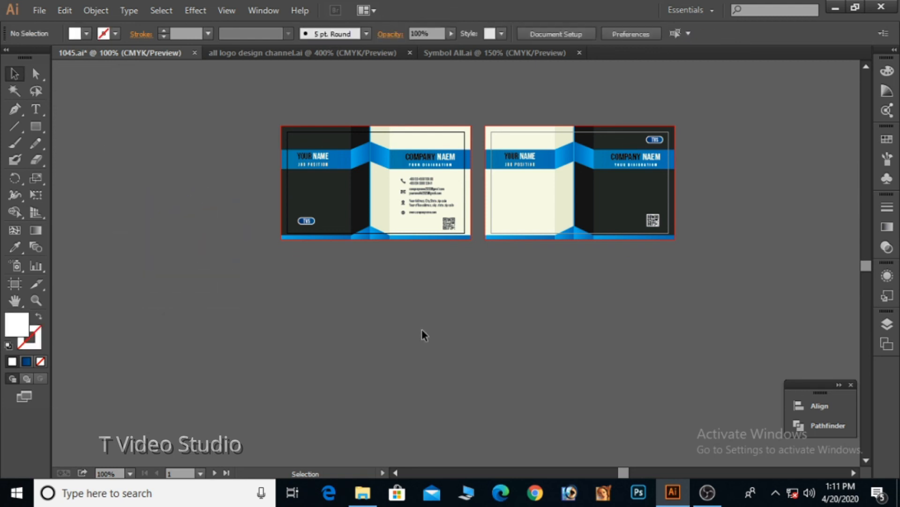
Group all artwork of the first card and all artwork of the second card separately, and deselect them.
left_click_drag(436, 248, 477, 294)
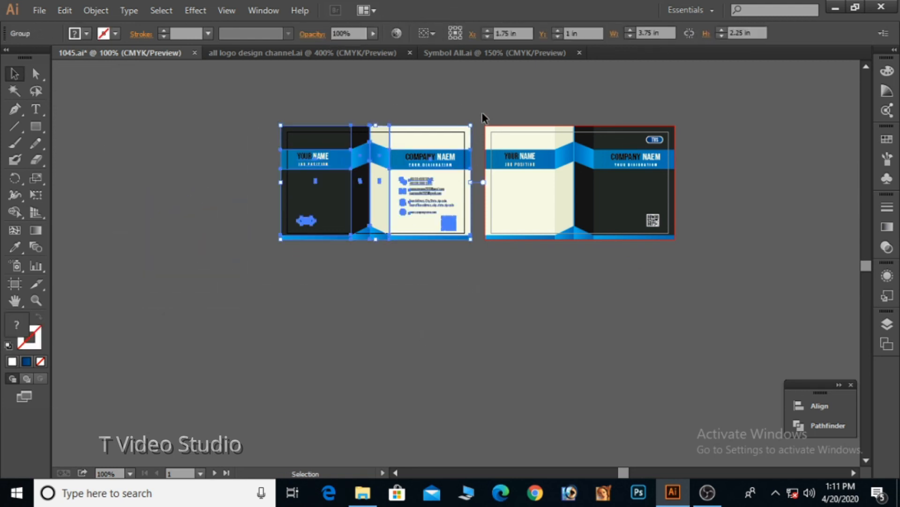
left_click_drag(482, 120, 703, 256)
left_click(359, 89)
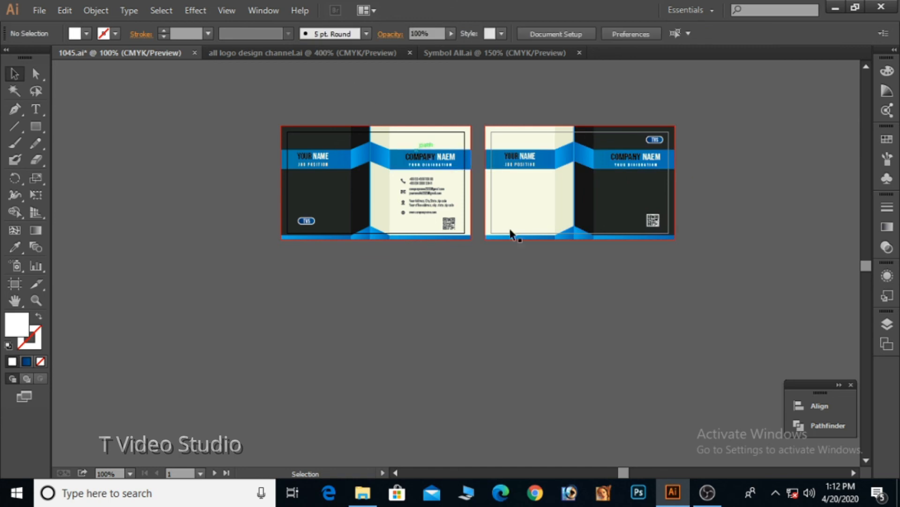
Place both grouped cards on the empty pasteboard below the artboards and deselect them.
left_click_drag(254, 103, 556, 351)
left_click_drag(241, 283, 703, 440)
scroll(587, 371, "down", 3)
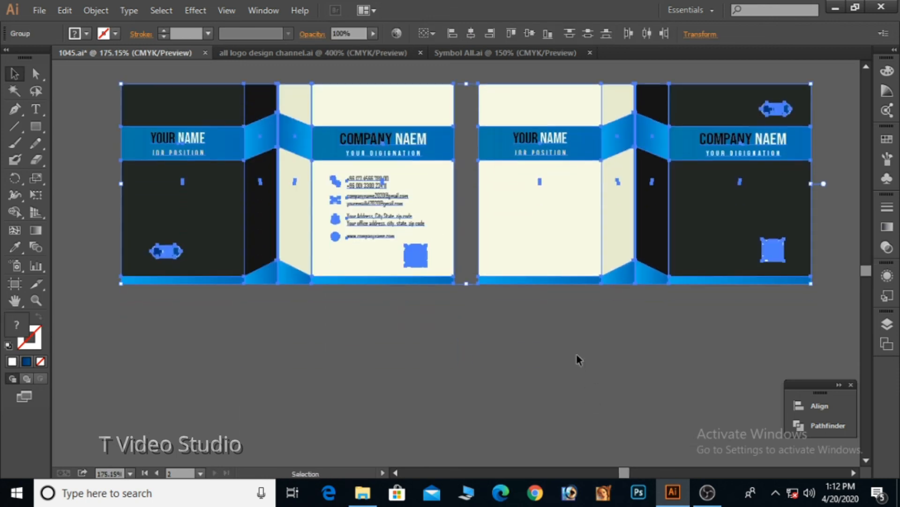
left_click(576, 357)
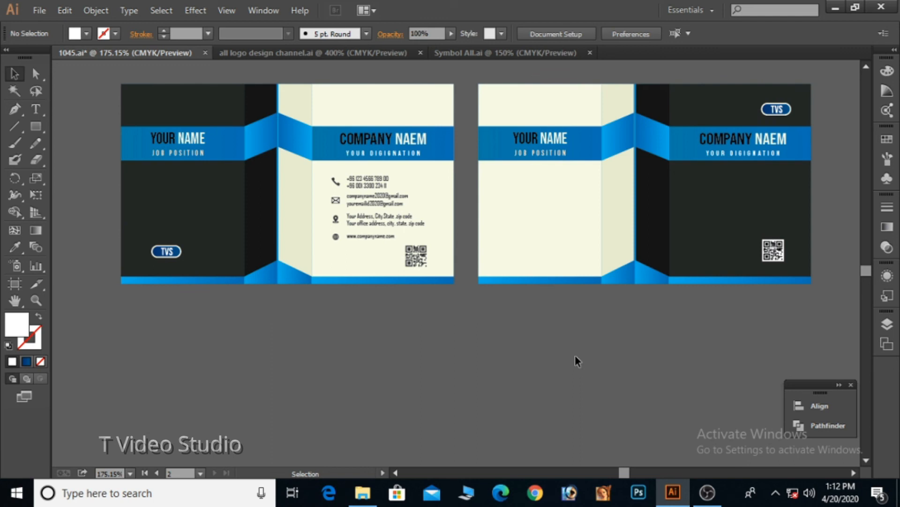